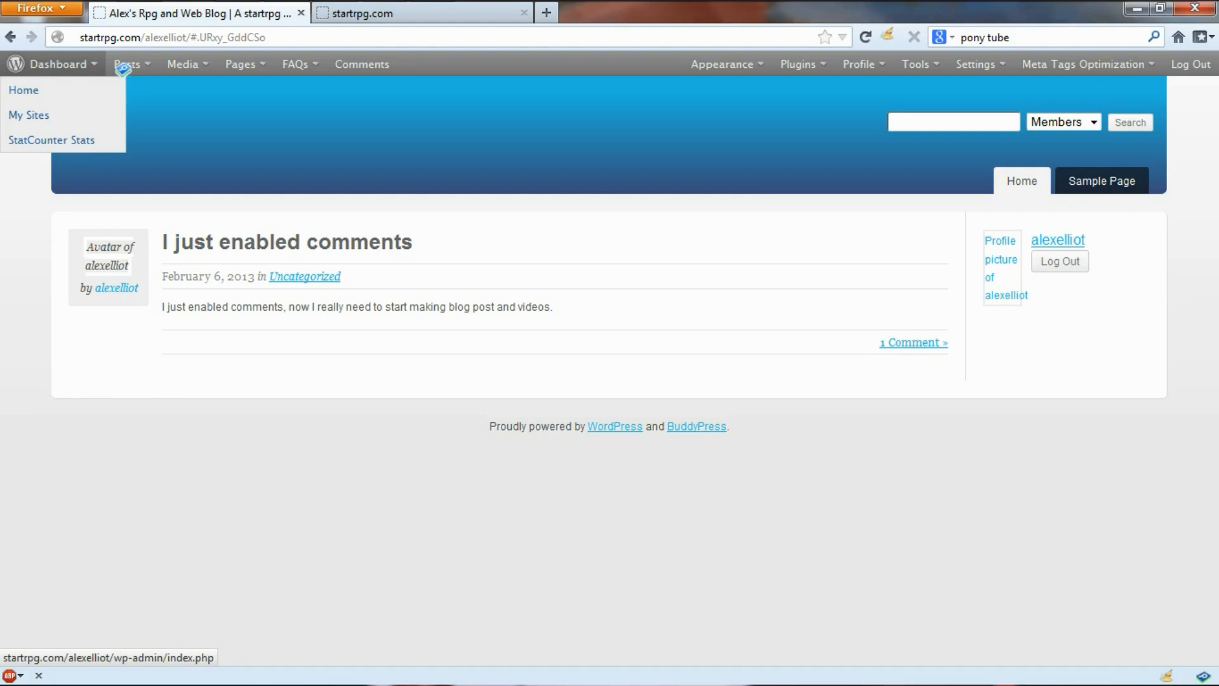
# Step: Open the admin Dashboard for Alex's Rpg and Web Blog from the blog's front page
pyautogui.click(68, 65)
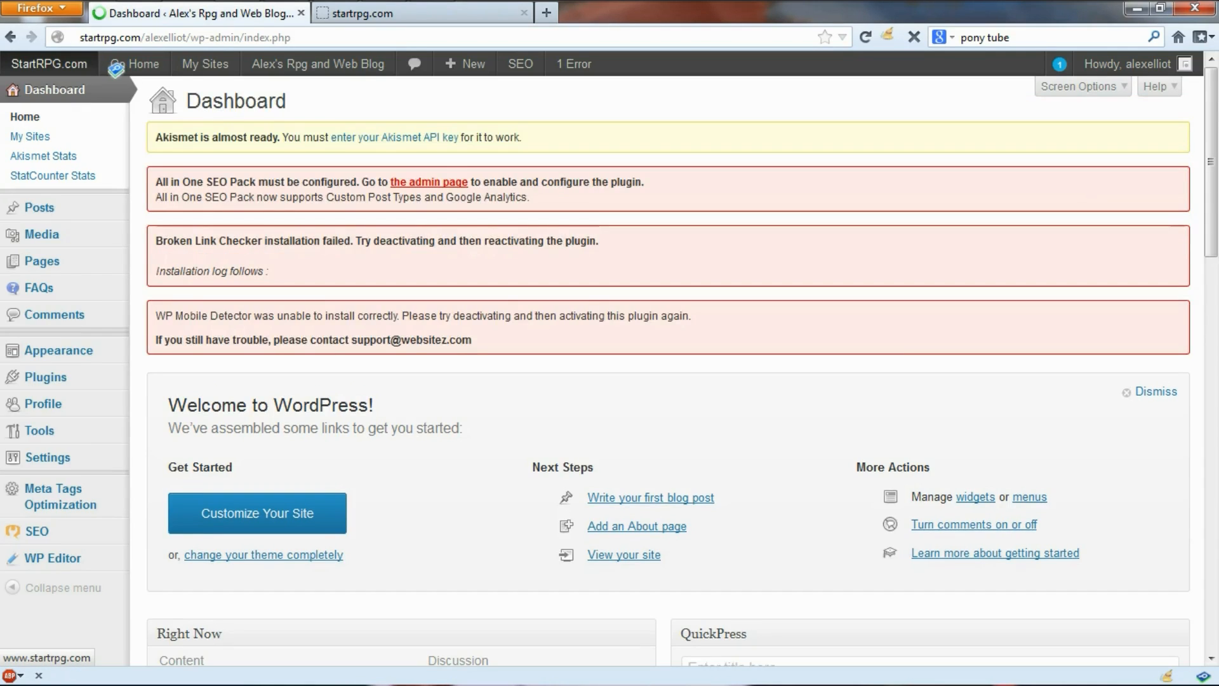
pyautogui.scroll(-3, 666, 368)
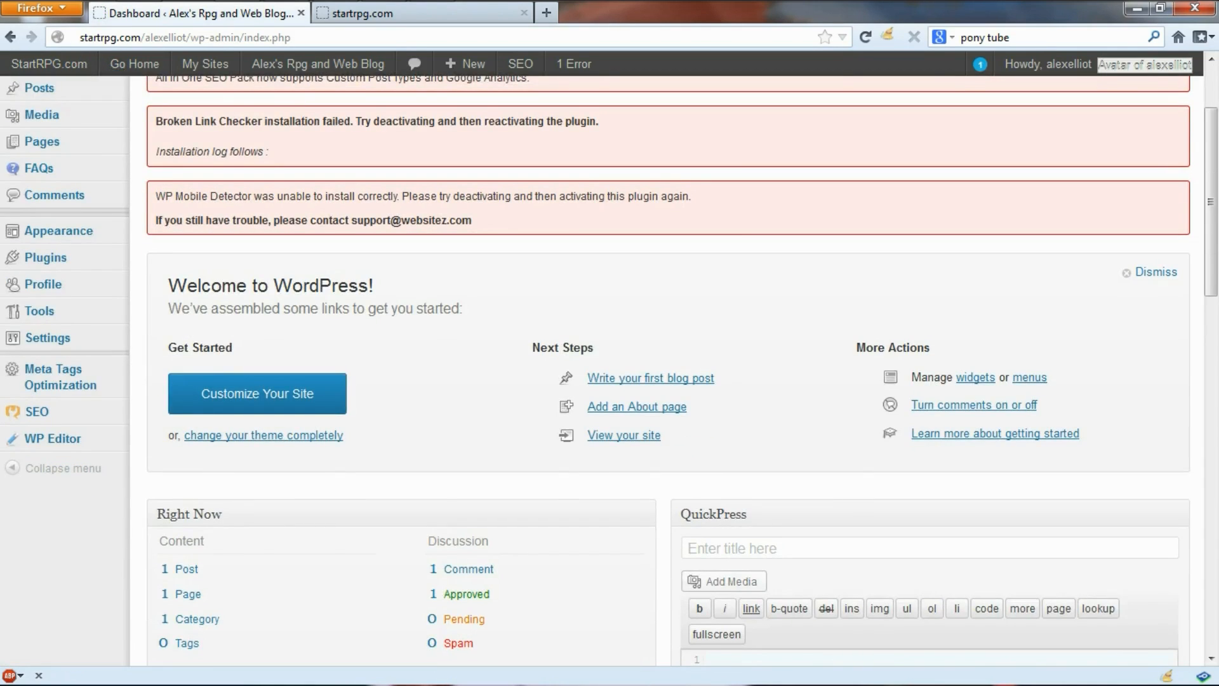
pyautogui.scroll(3, 667, 368)
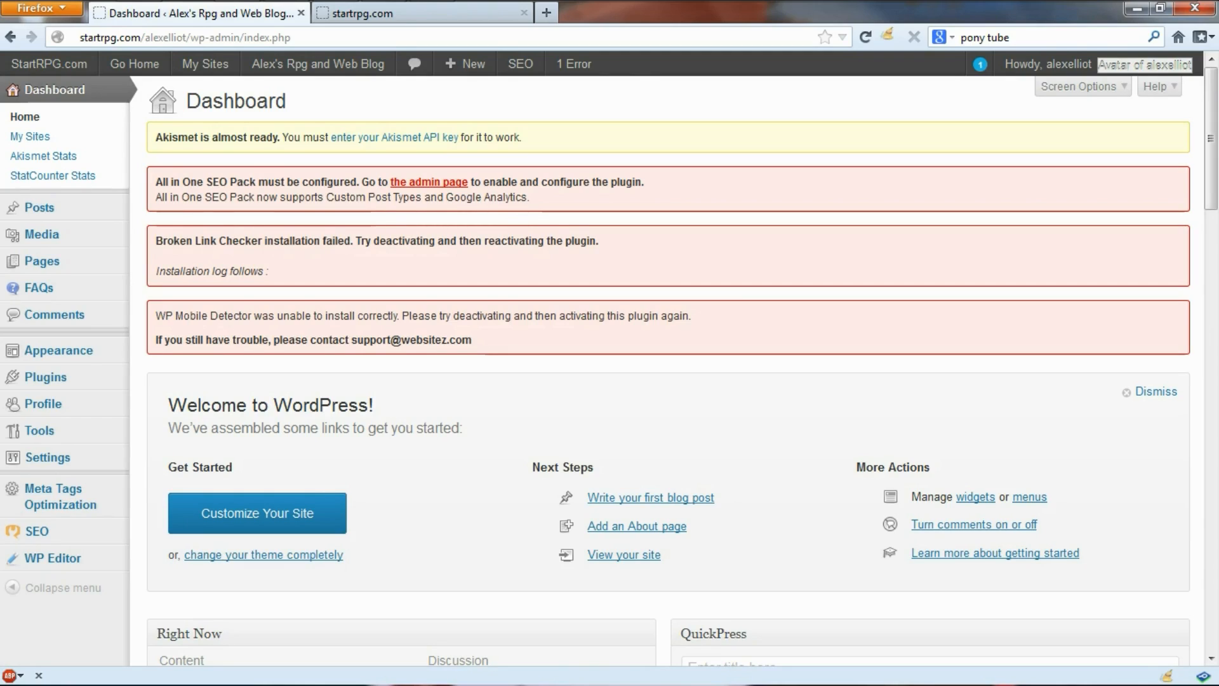
# Step: Open Appearance > Themes and review the current BuddyPress Widget Theme and the Available Themes list
pyautogui.moveTo(76, 350)
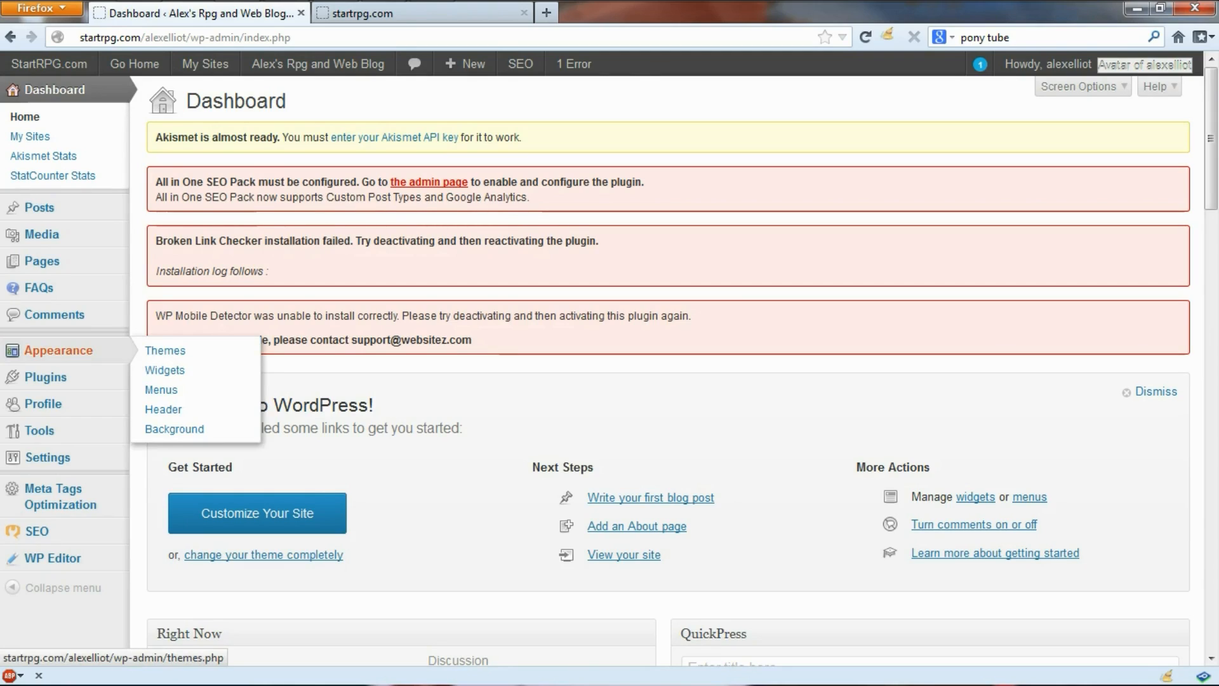
pyautogui.click(146, 351)
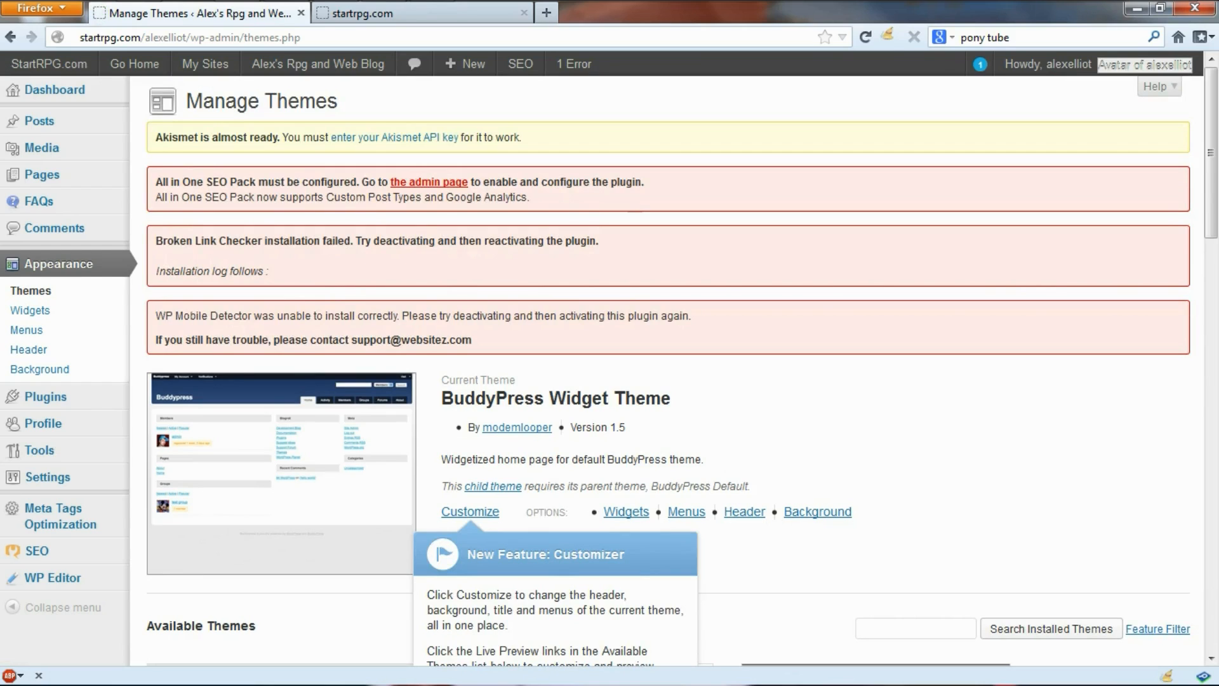
pyautogui.scroll(-3, 609, 369)
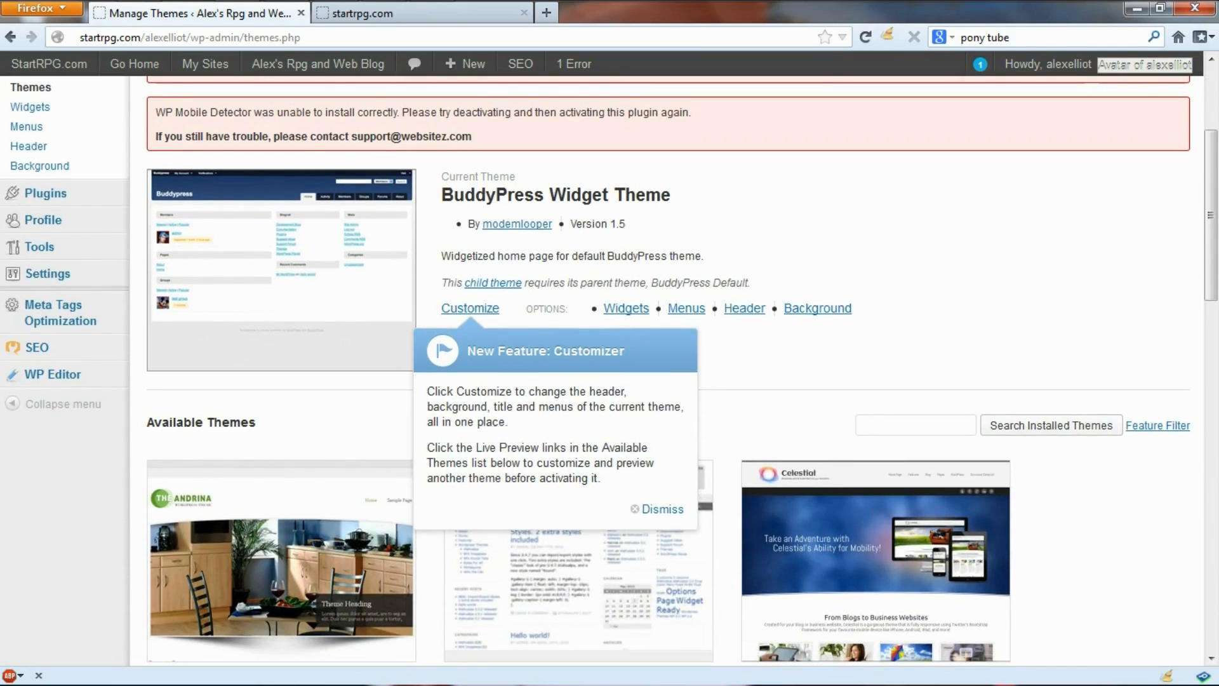
pyautogui.moveTo(441, 195); pyautogui.dragTo(671, 195)
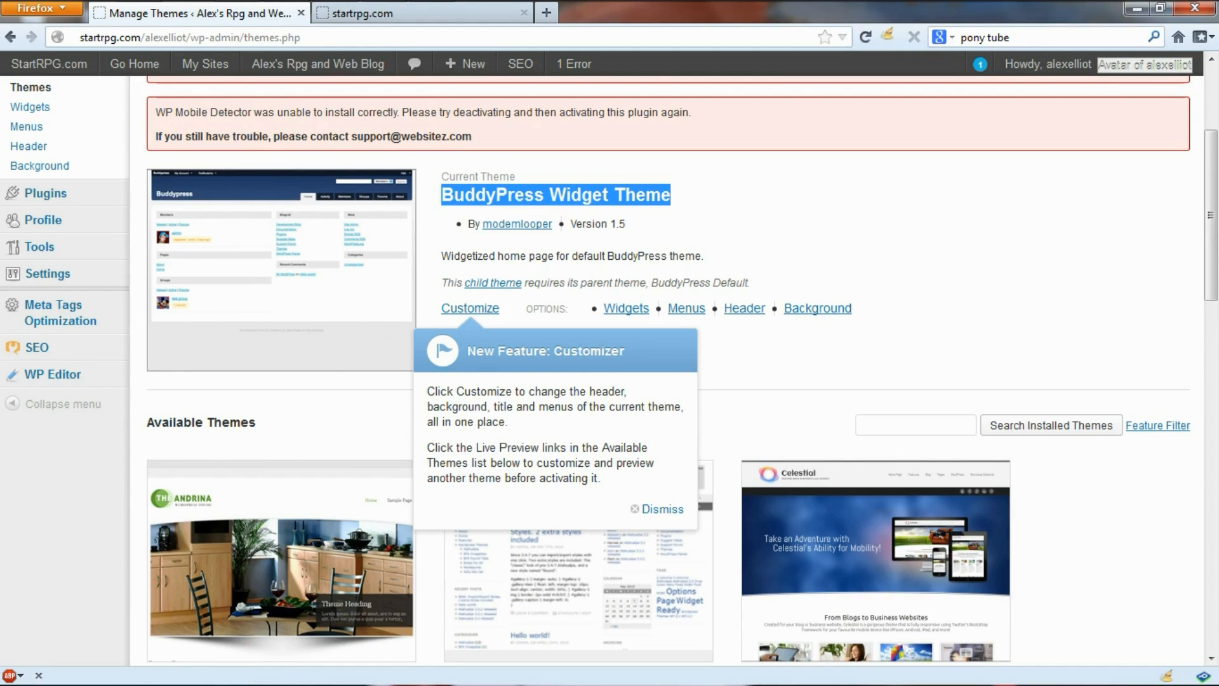
pyautogui.scroll(-10, 552, 445)
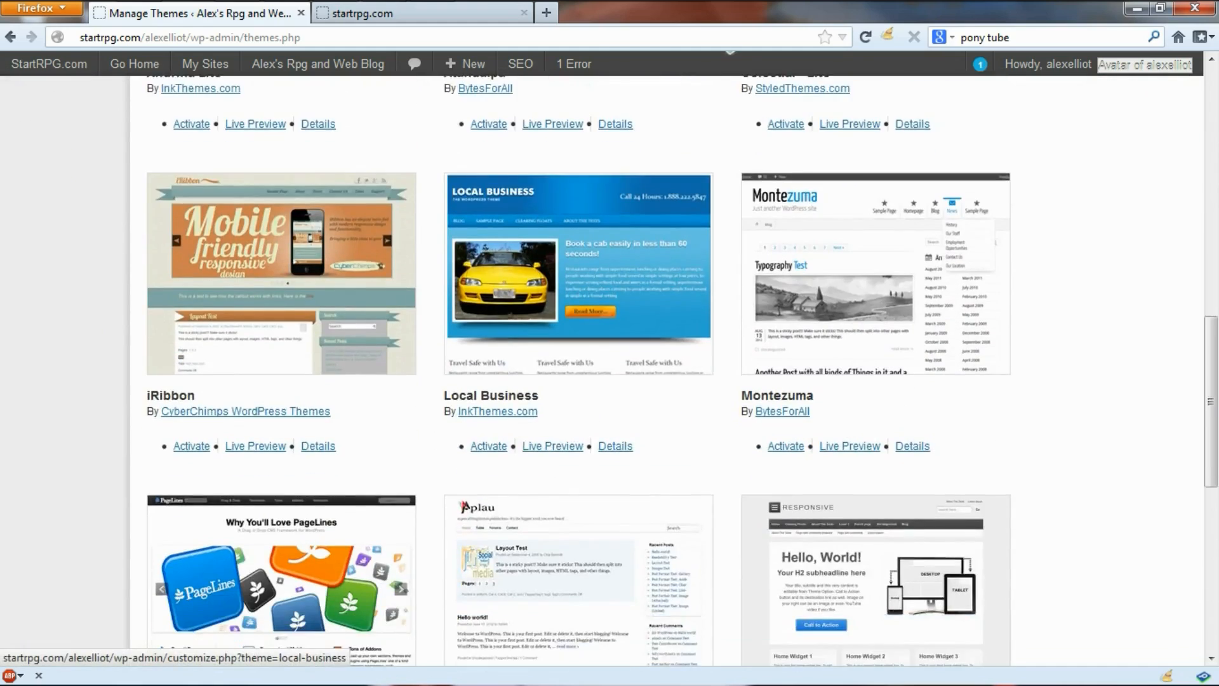
# Step: Activate the PageLines theme and switch to the blog's Chrome window
pyautogui.scroll(-3, 609, 369)
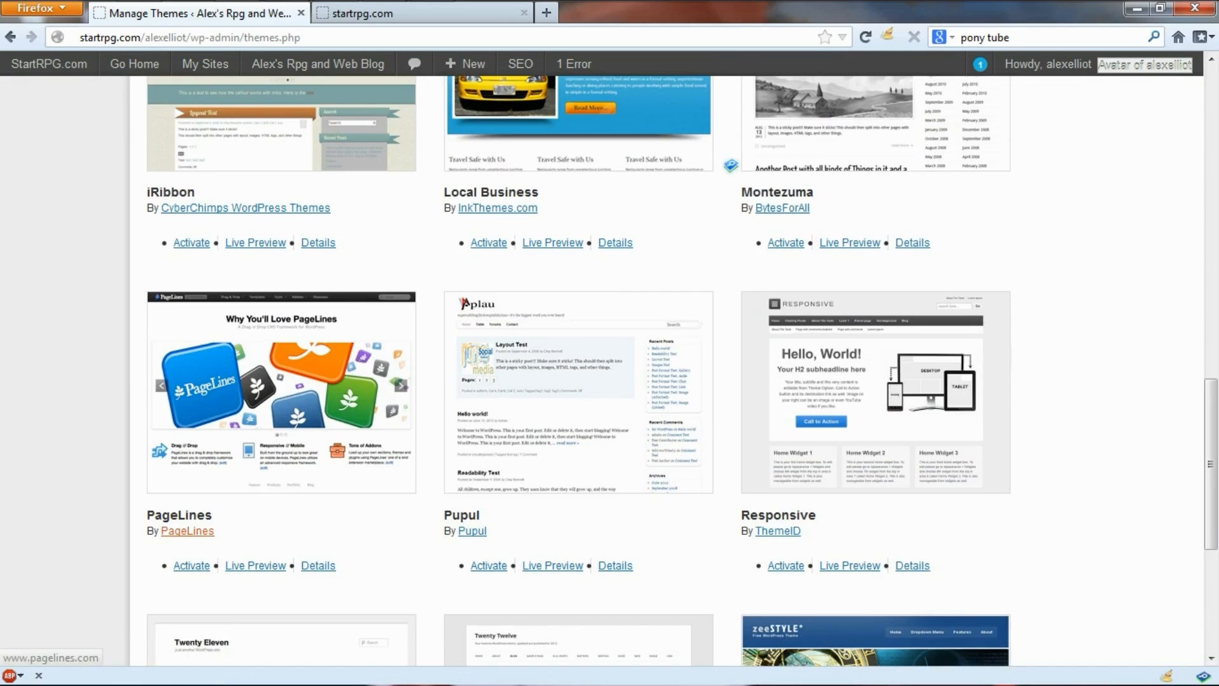
pyautogui.click(222, 563)
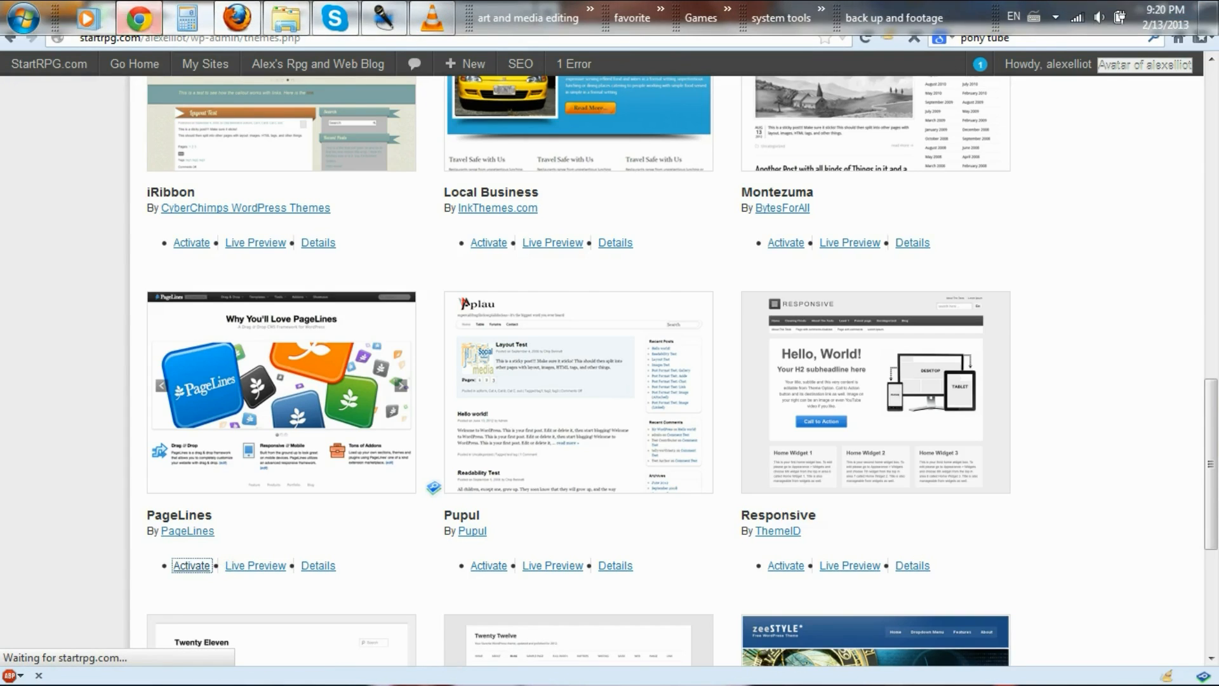
pyautogui.click(139, 18)
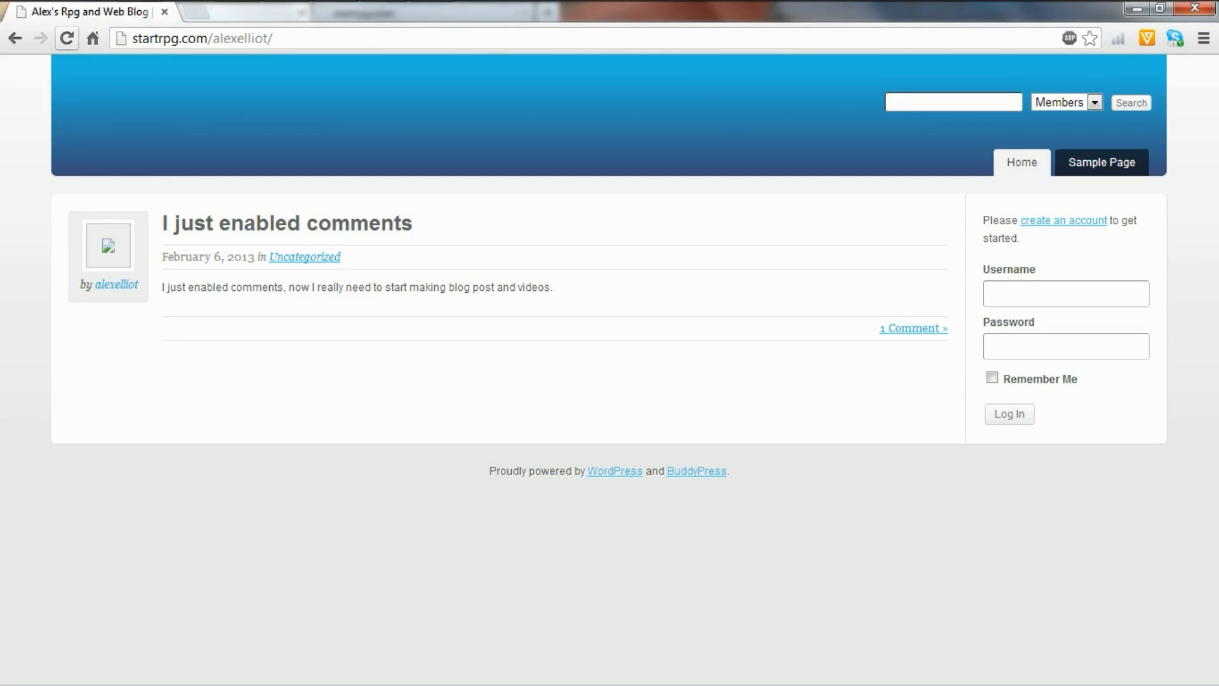
# Step: Reload the blog until it displays fully in the PageLines layout
pyautogui.click(66, 38)
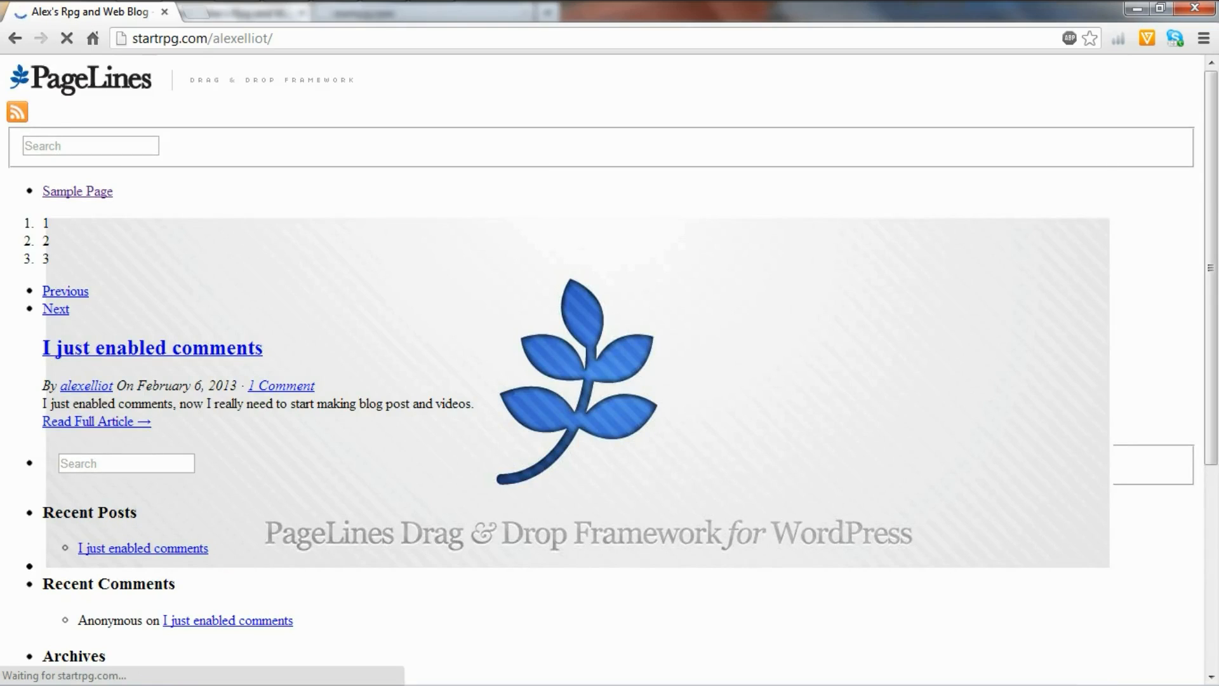
pyautogui.scroll(-5, 610, 368)
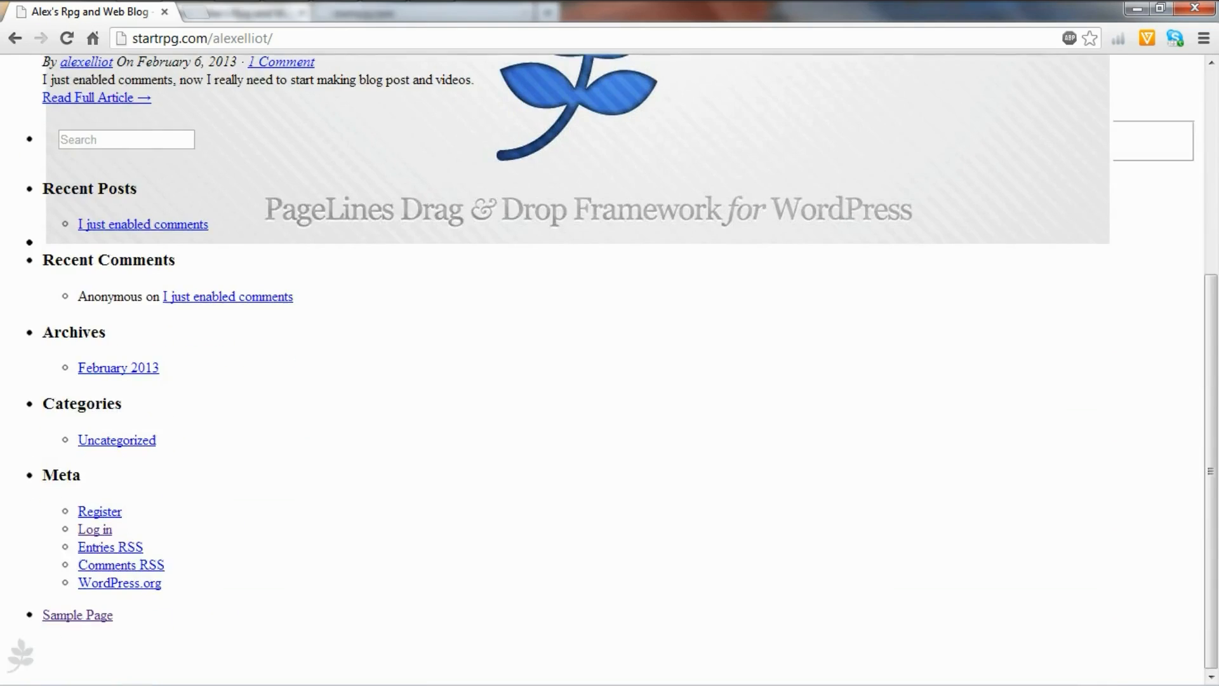
pyautogui.scroll(5, 609, 368)
pyautogui.click(66, 38)
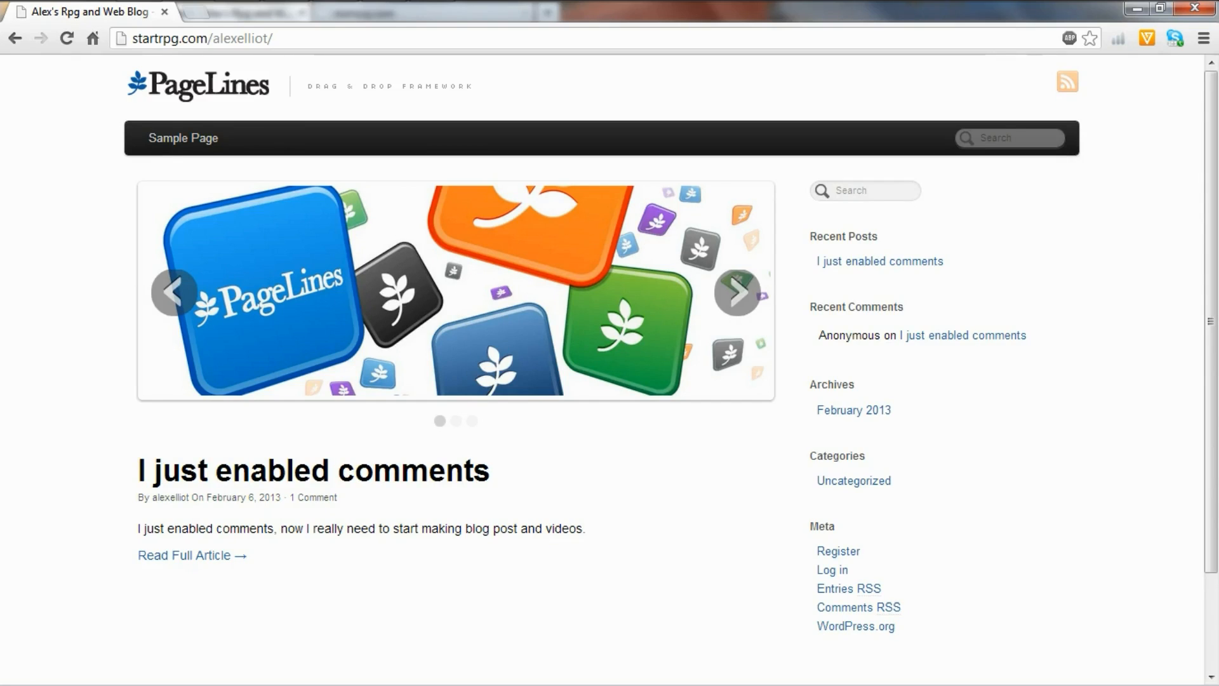
pyautogui.moveTo(138, 470); pyautogui.dragTo(394, 561)
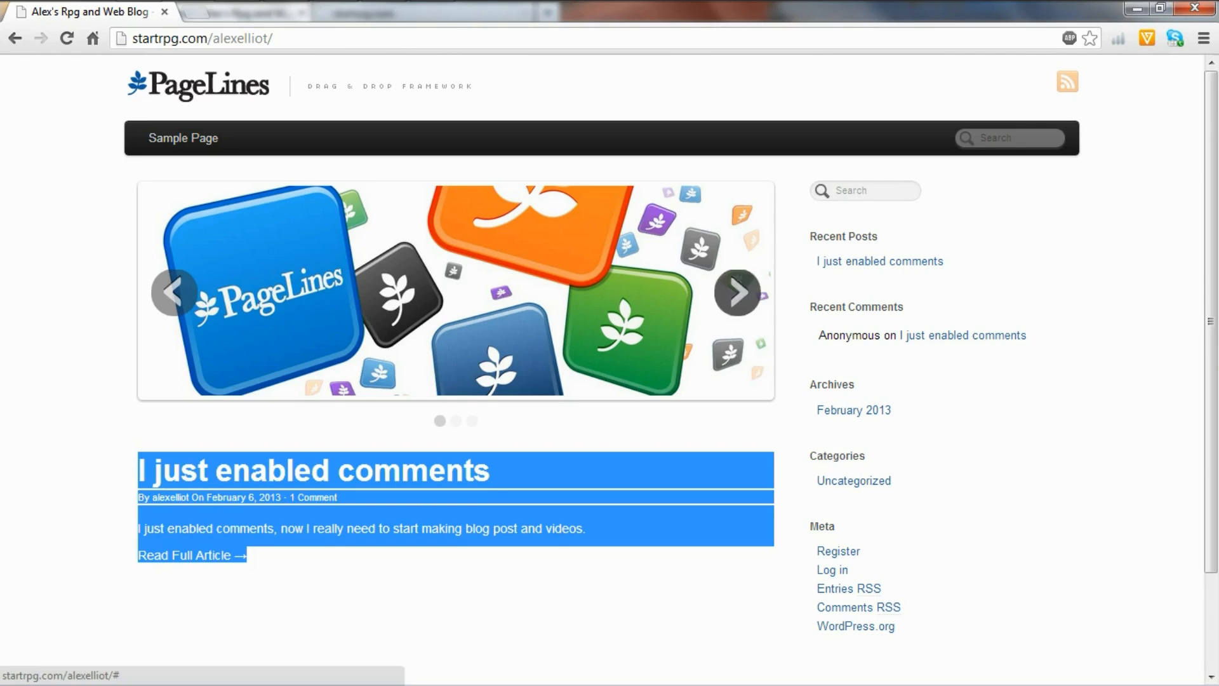
# Step: Cycle the PageLines slideshow through its slides, then return to the admin window
pyautogui.click(737, 292)
pyautogui.click(737, 293)
pyautogui.click(737, 292)
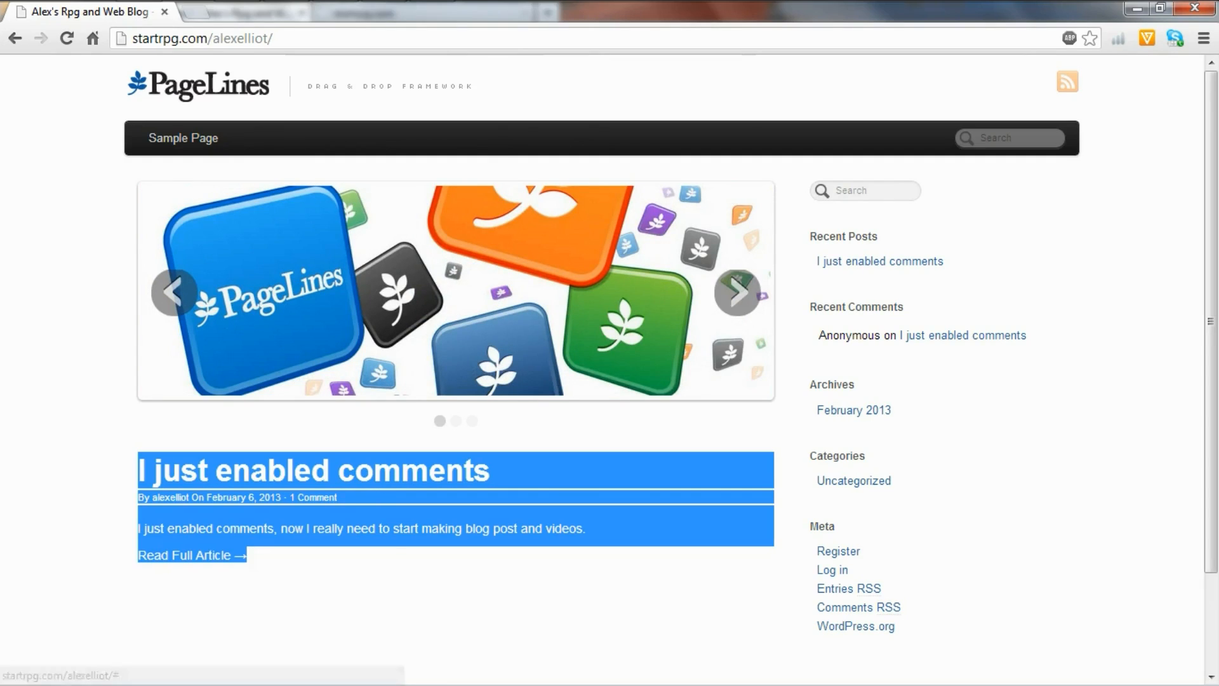
pyautogui.click(457, 594)
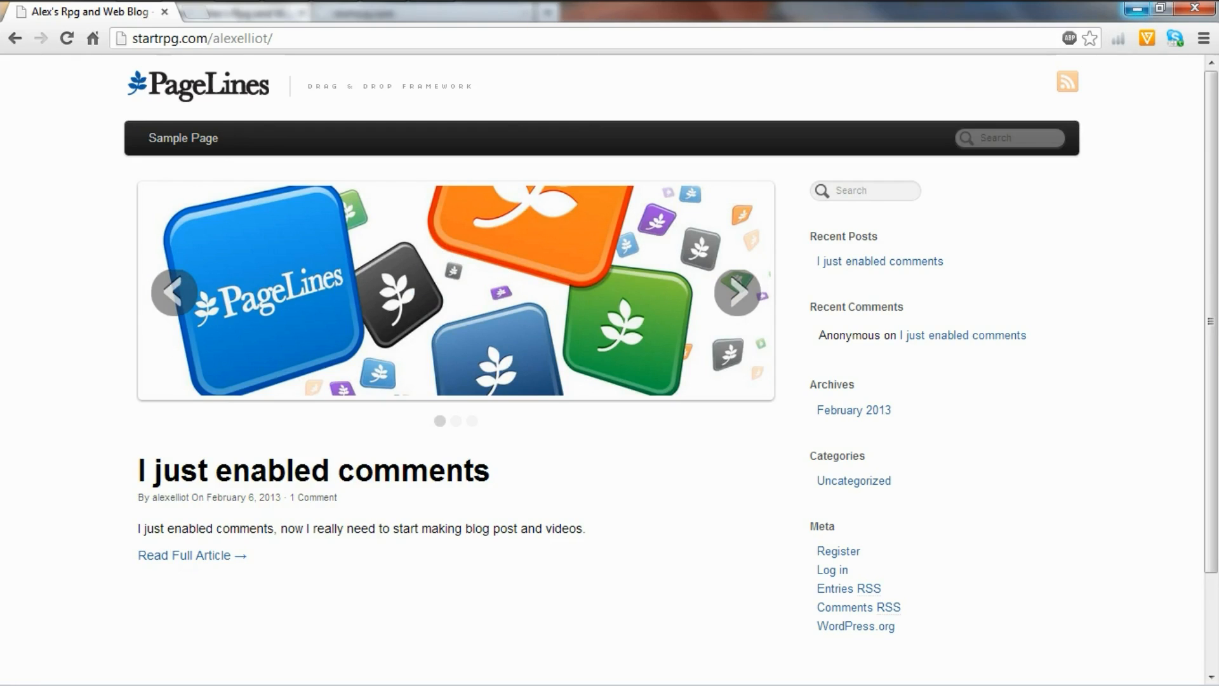
pyautogui.click(1136, 9)
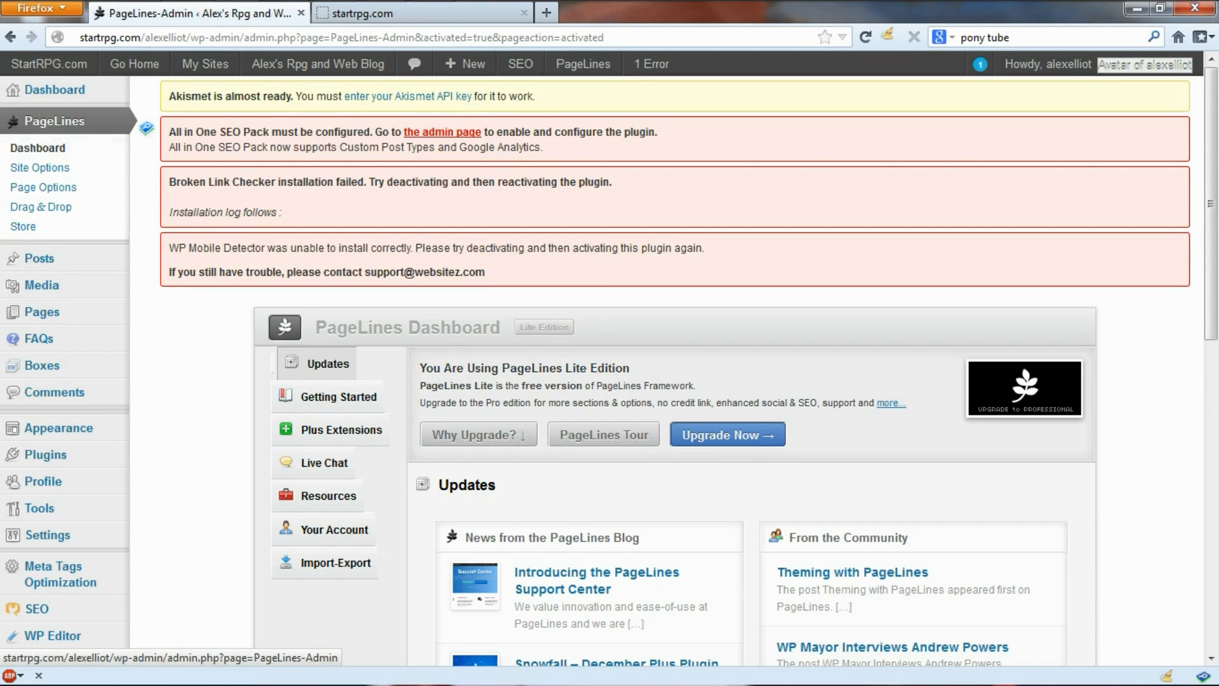
# Step: Reactivate the BuddyPress Widget Theme and reload the blog to confirm its blue-header layout
pyautogui.click(147, 429)
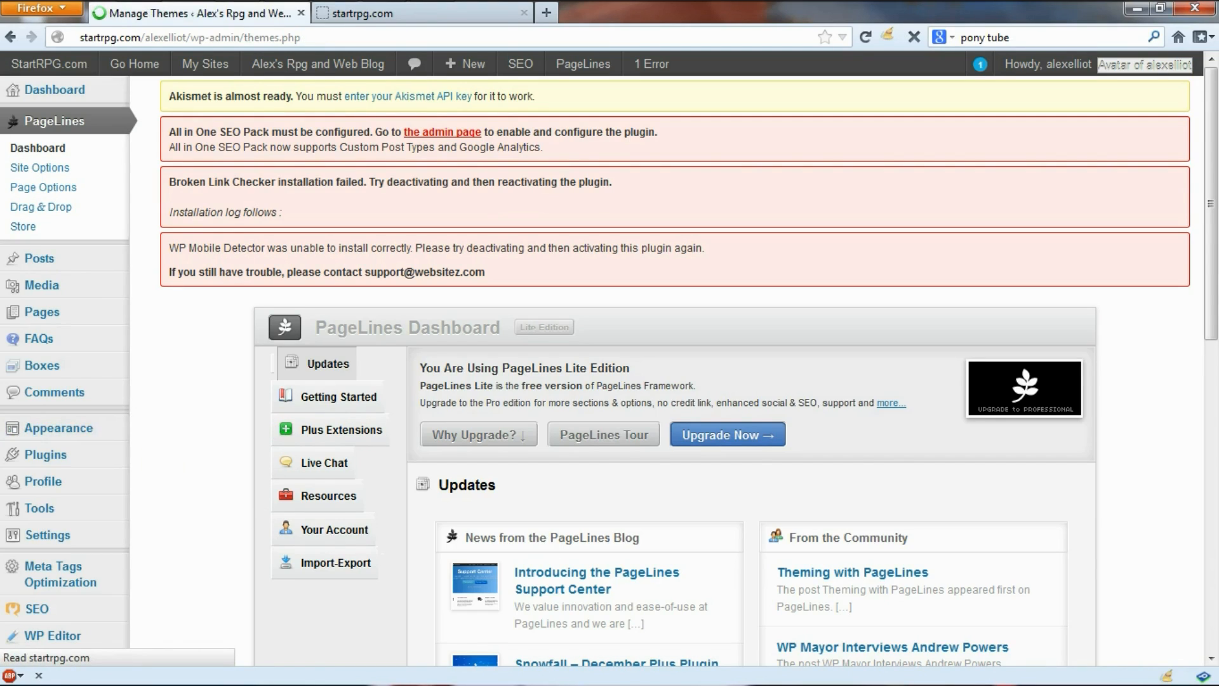
pyautogui.scroll(-5, 849, 482)
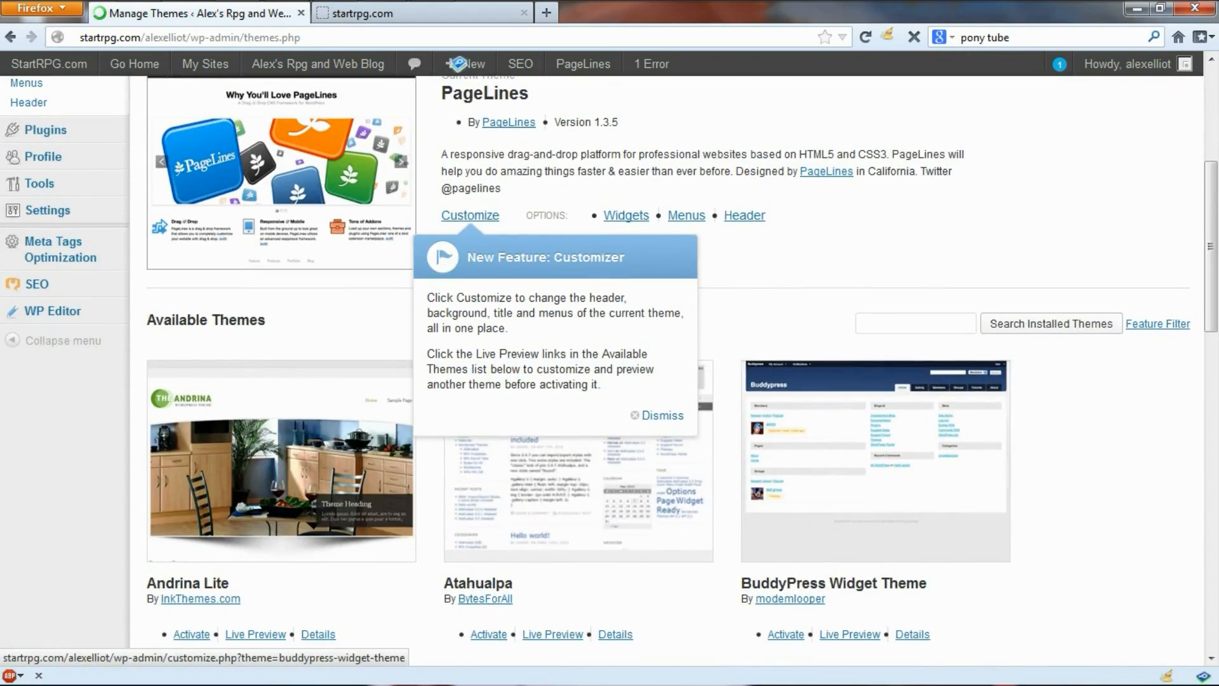
pyautogui.click(786, 634)
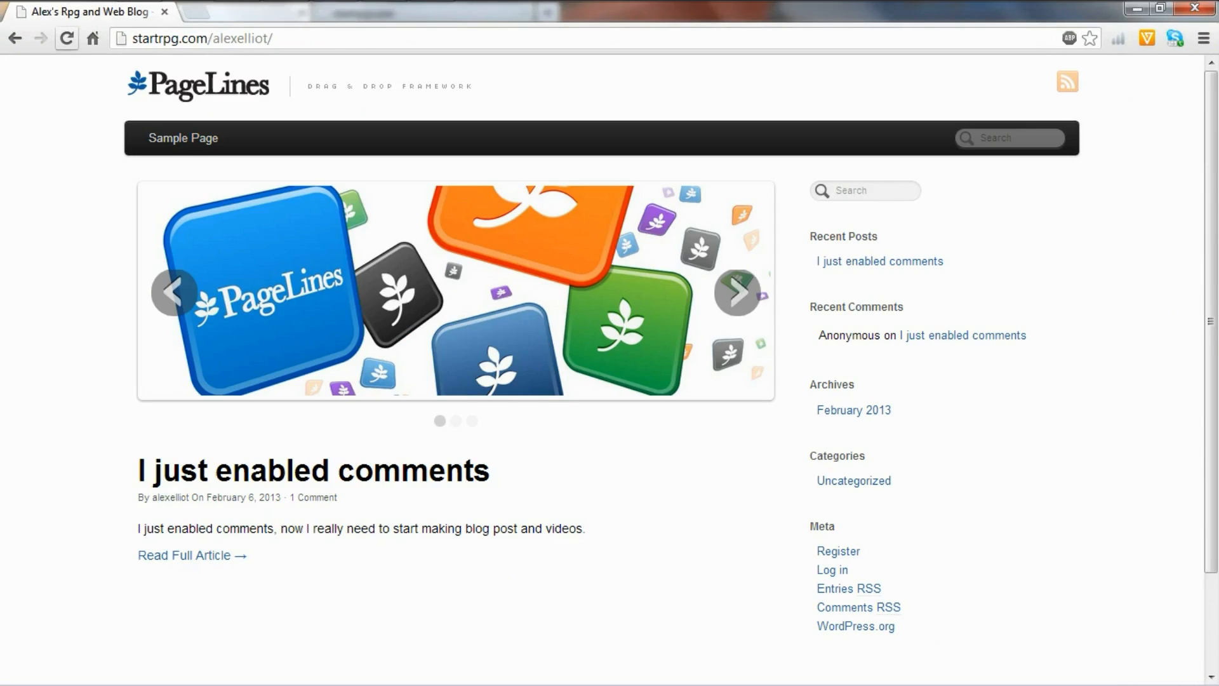
pyautogui.click(66, 38)
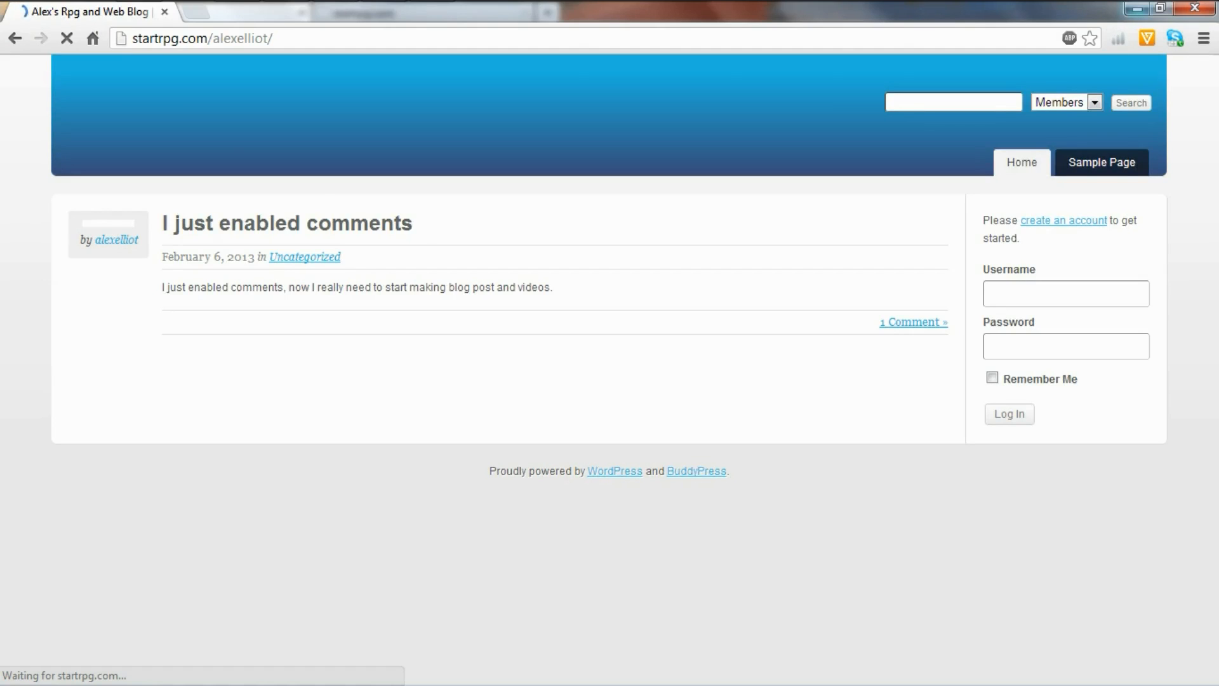
pyautogui.click(1137, 9)
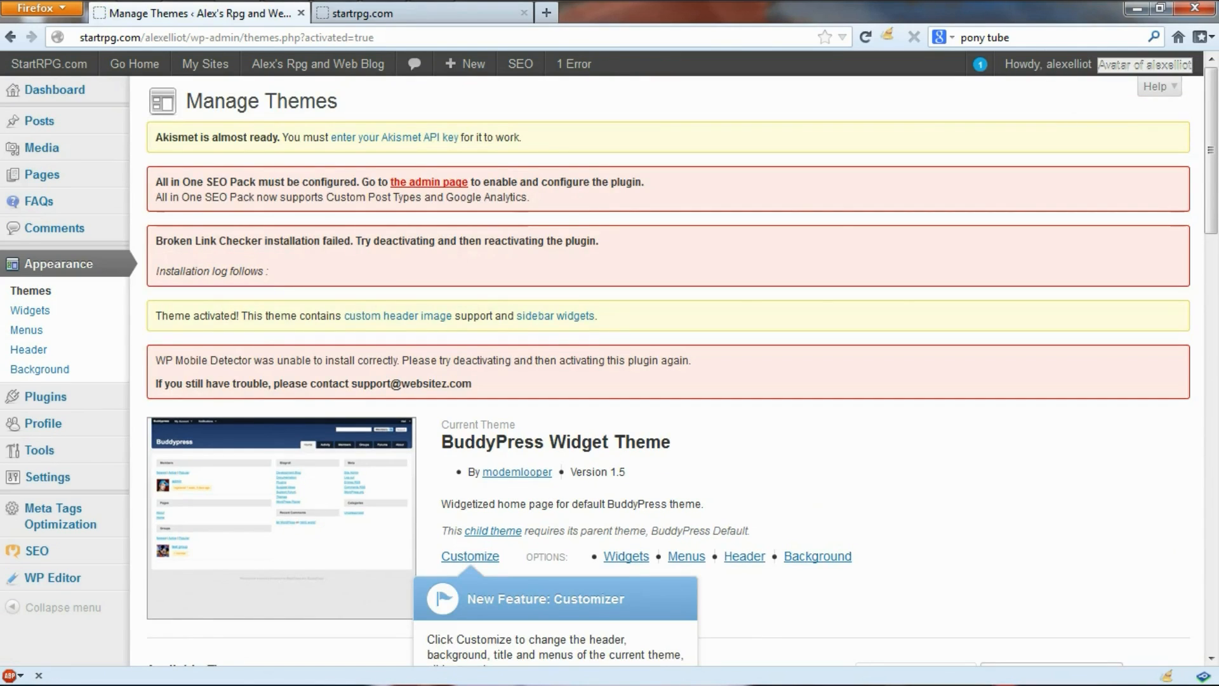
# Step: Open Appearance > Header, compare with the StartRPG header, and note the 1250 × 133 pixel image size
pyautogui.click(114, 349)
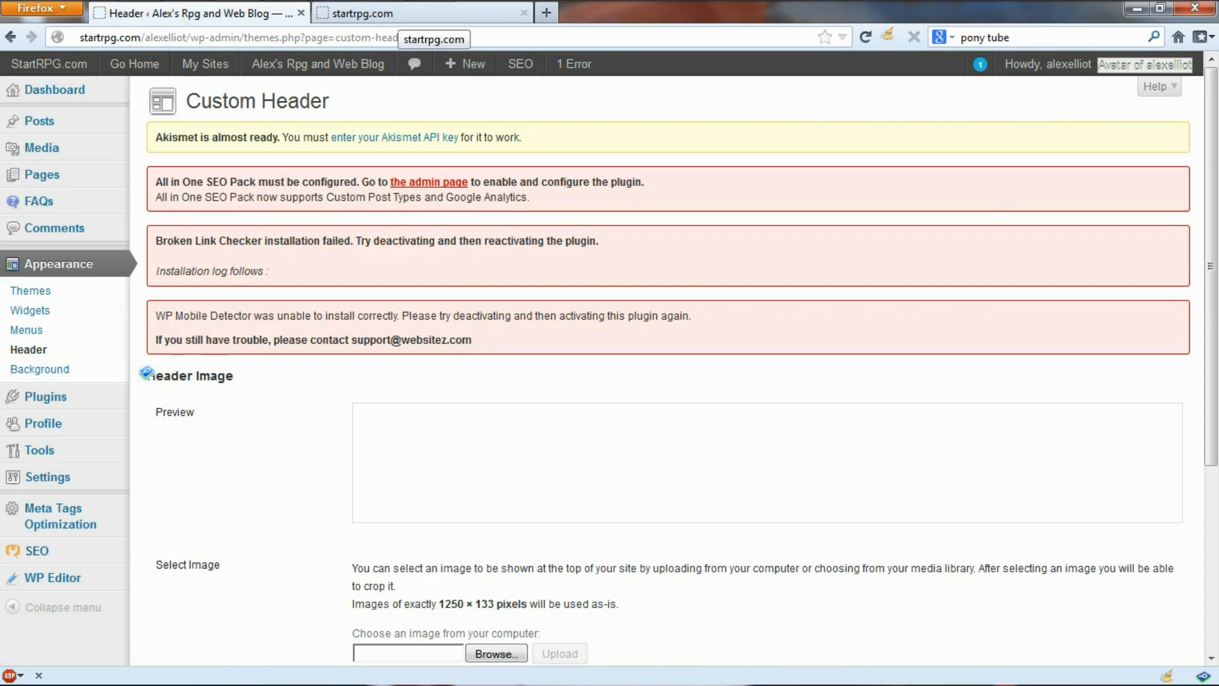
pyautogui.click(399, 16)
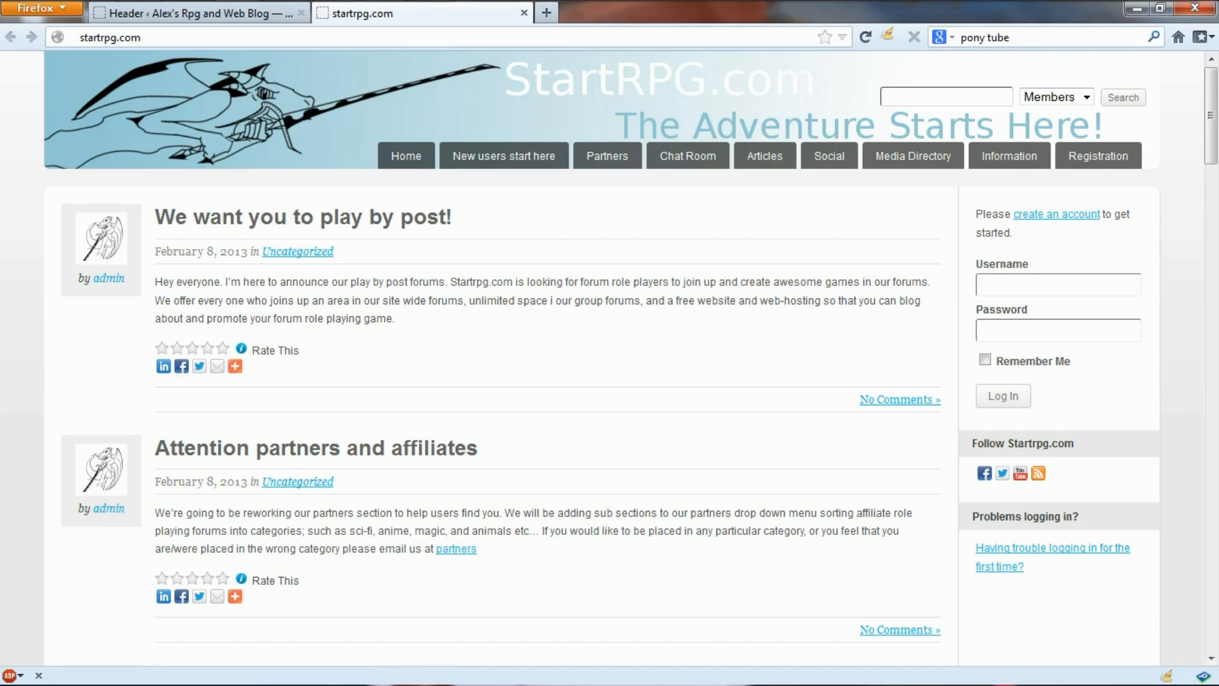
pyautogui.click(201, 13)
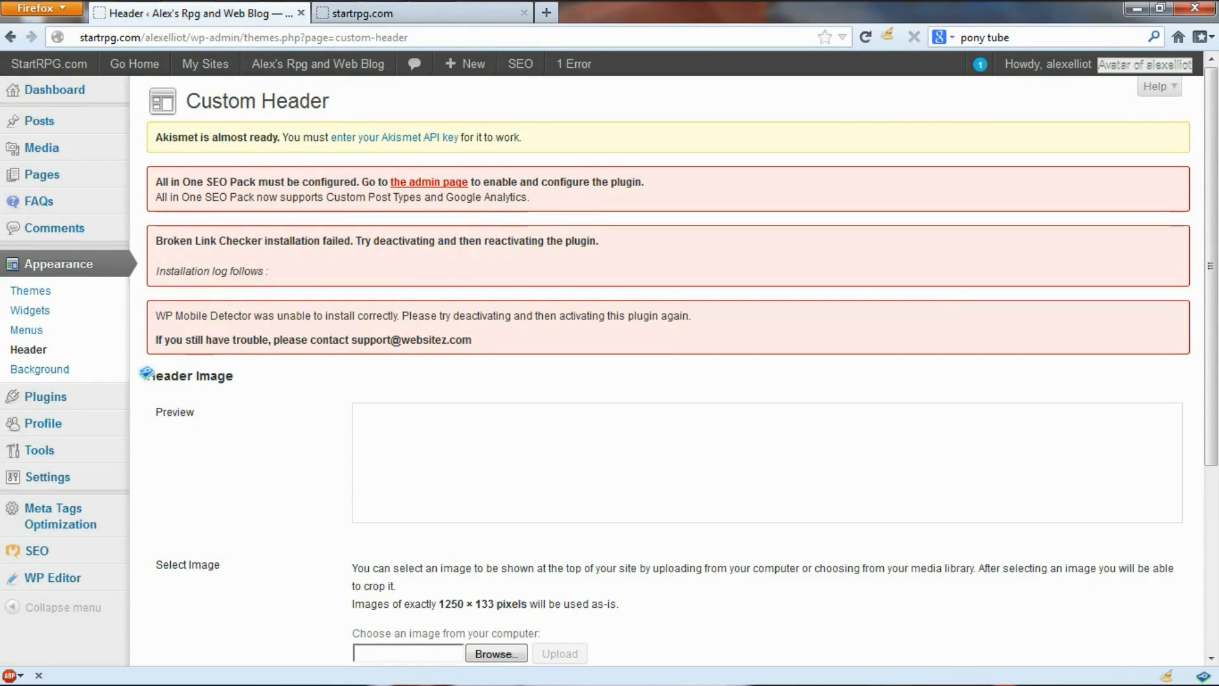
pyautogui.scroll(-5, 667, 365)
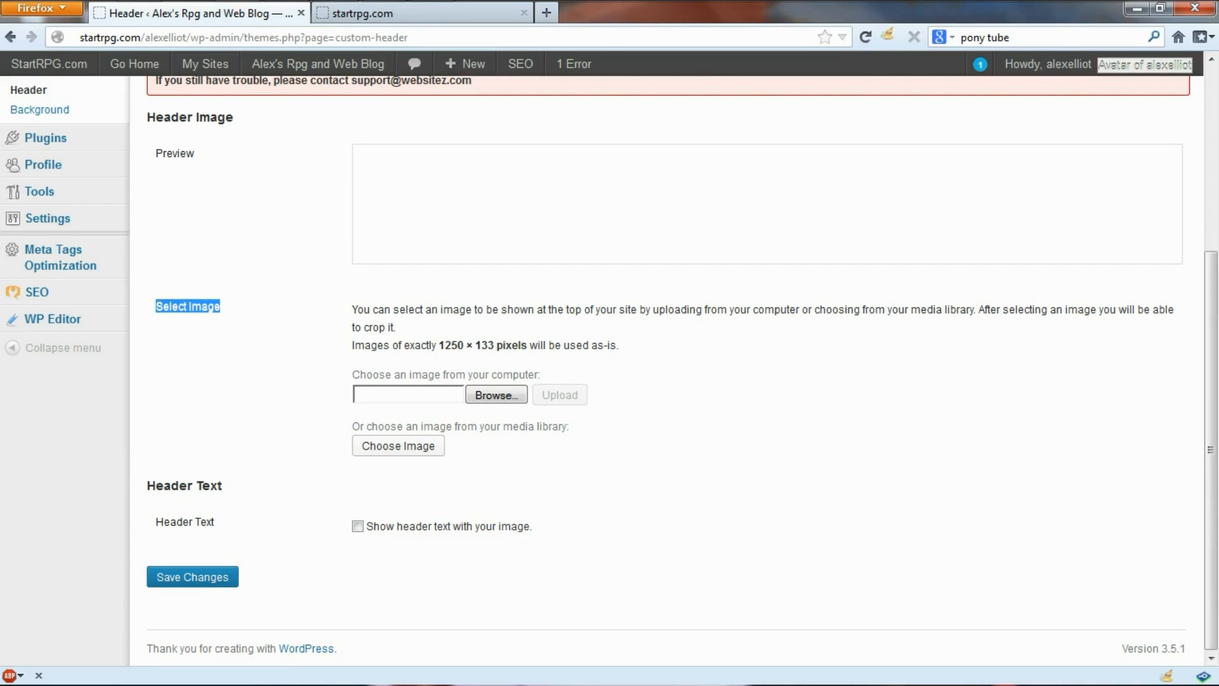
pyautogui.click(223, 307)
pyautogui.moveTo(438, 345); pyautogui.dragTo(494, 344)
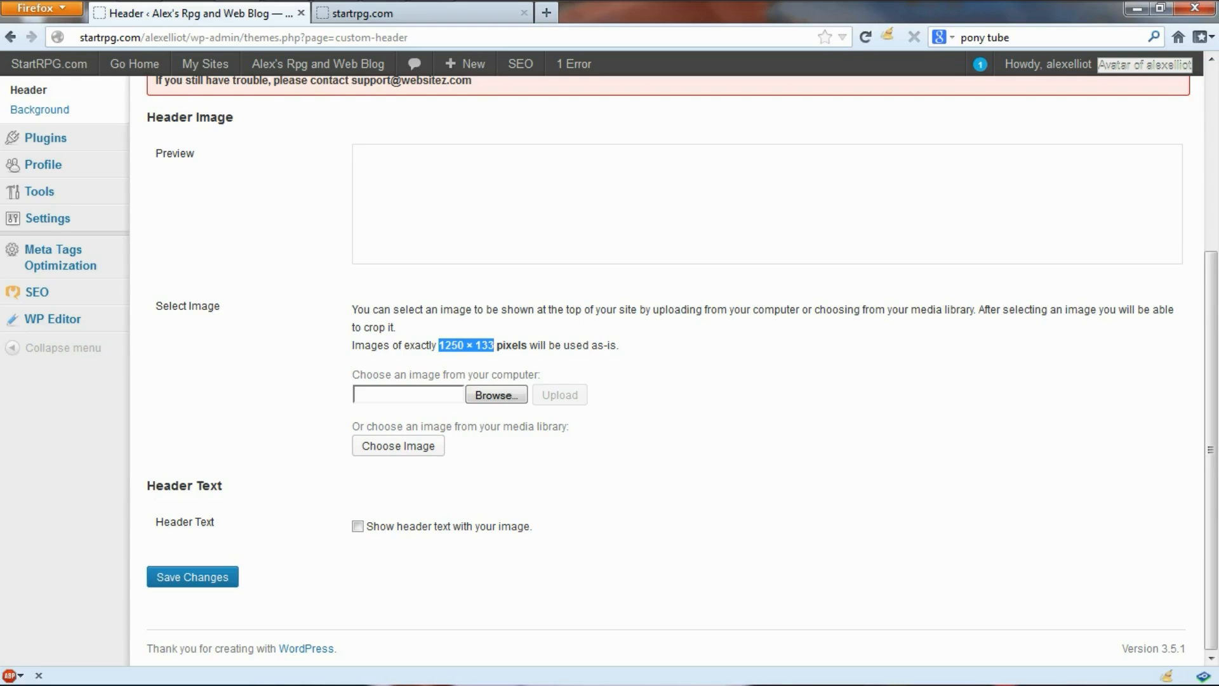
# Step: Upload Alexsrpgwebblogheaderbuddypress.png as the custom header image
pyautogui.click(496, 394)
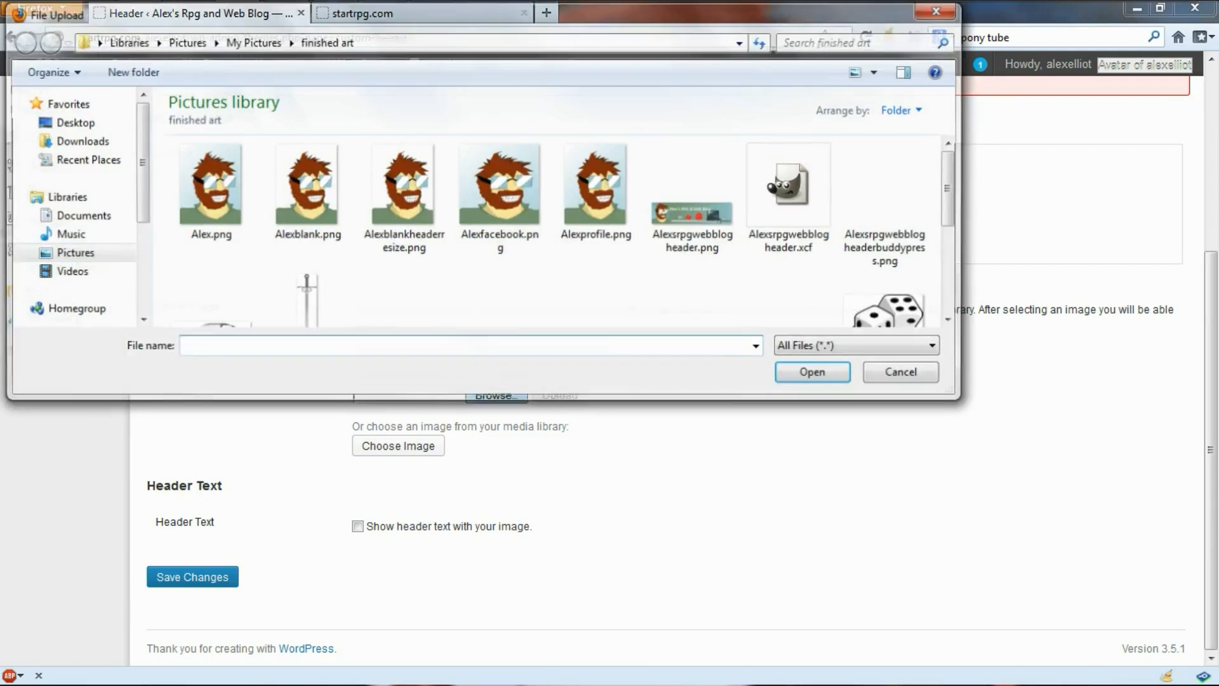
pyautogui.click(889, 205)
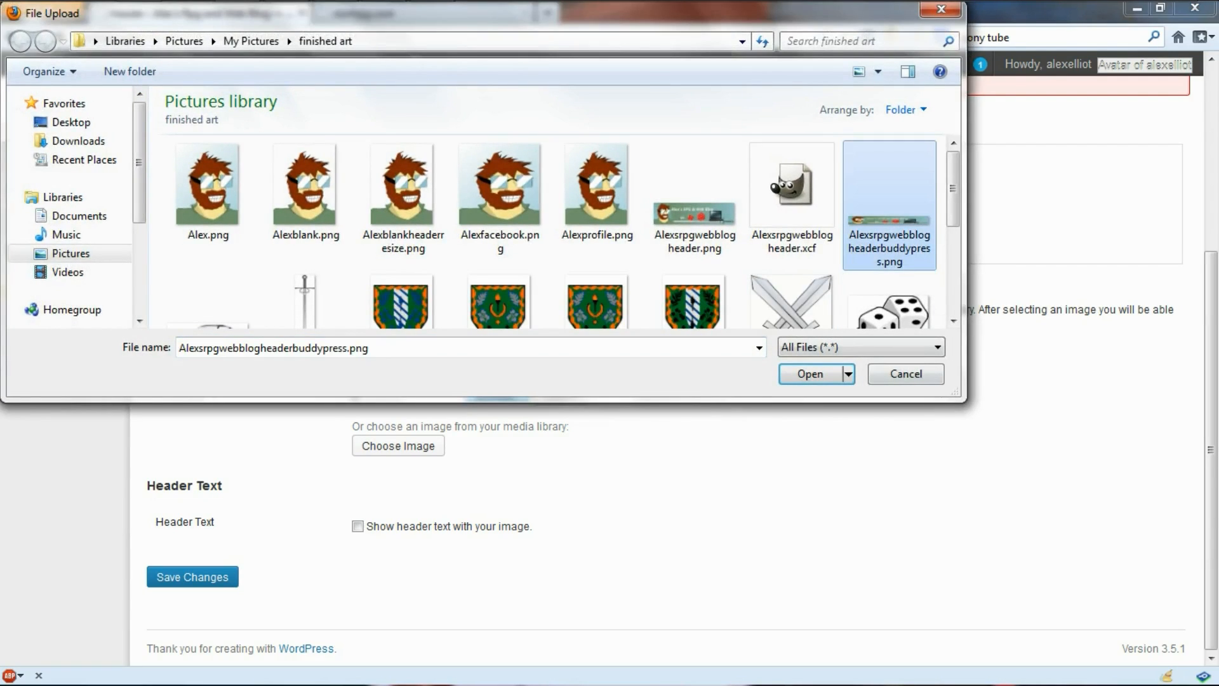
pyautogui.press('Return')
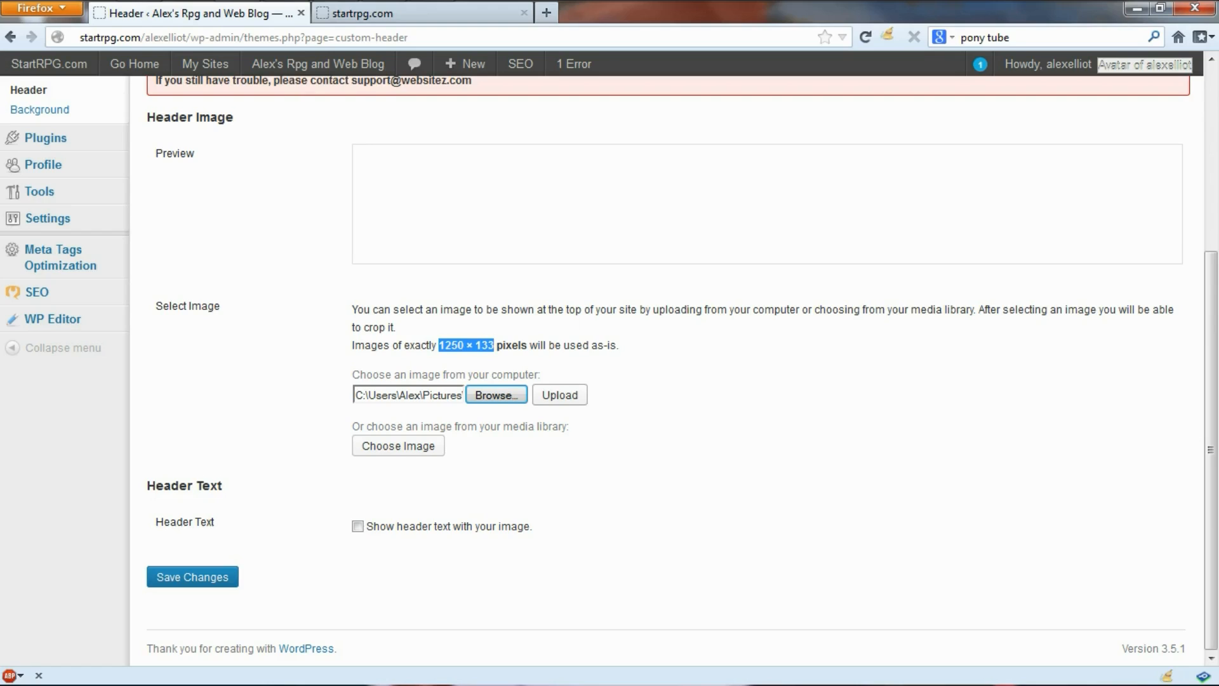
pyautogui.click(559, 394)
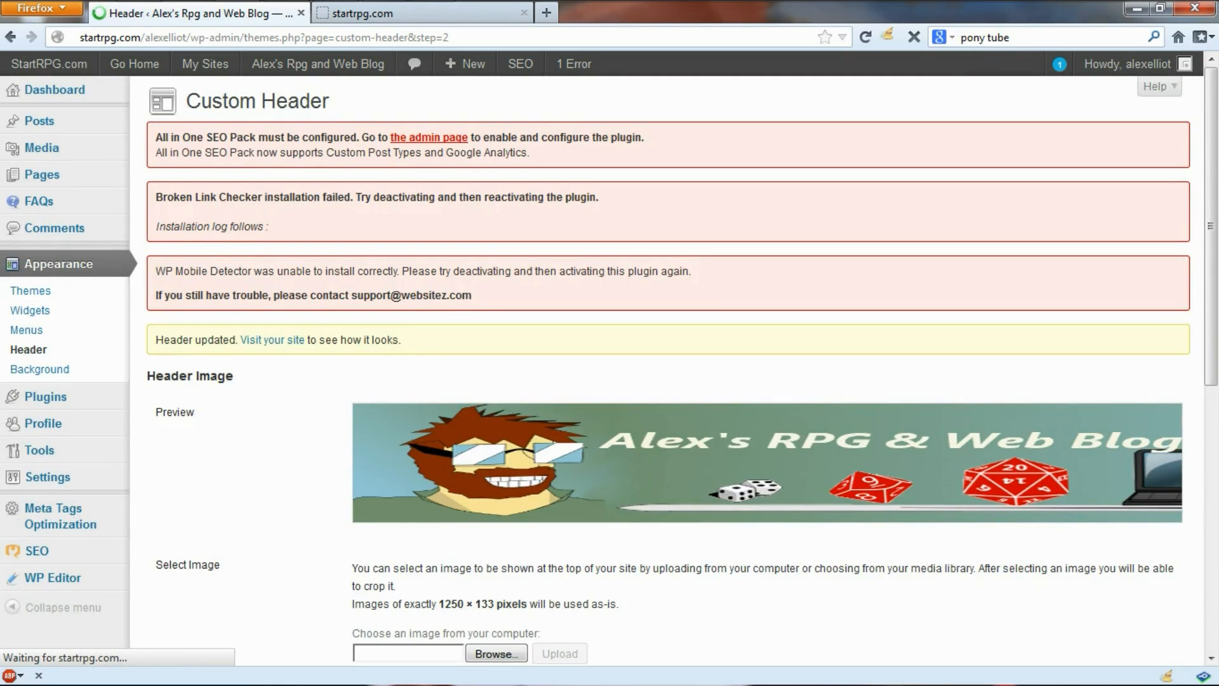
# Step: Save the custom header settings so the dice banner is applied
pyautogui.scroll(-3, 666, 355)
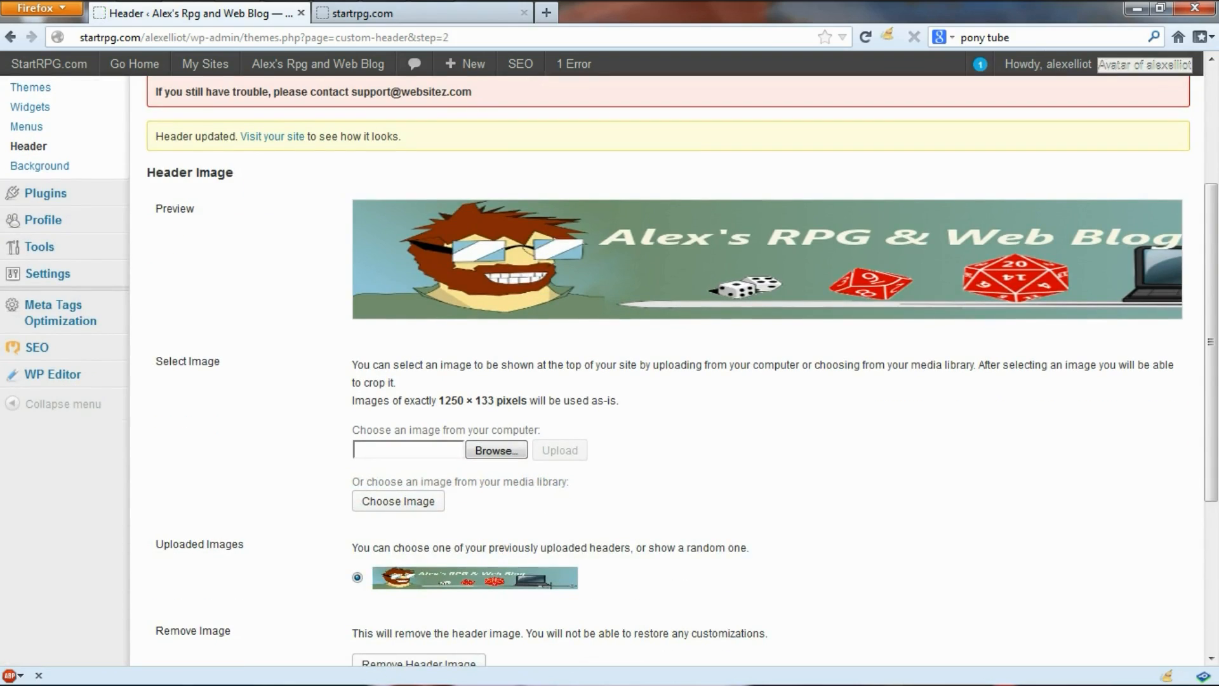
pyautogui.scroll(-5, 667, 356)
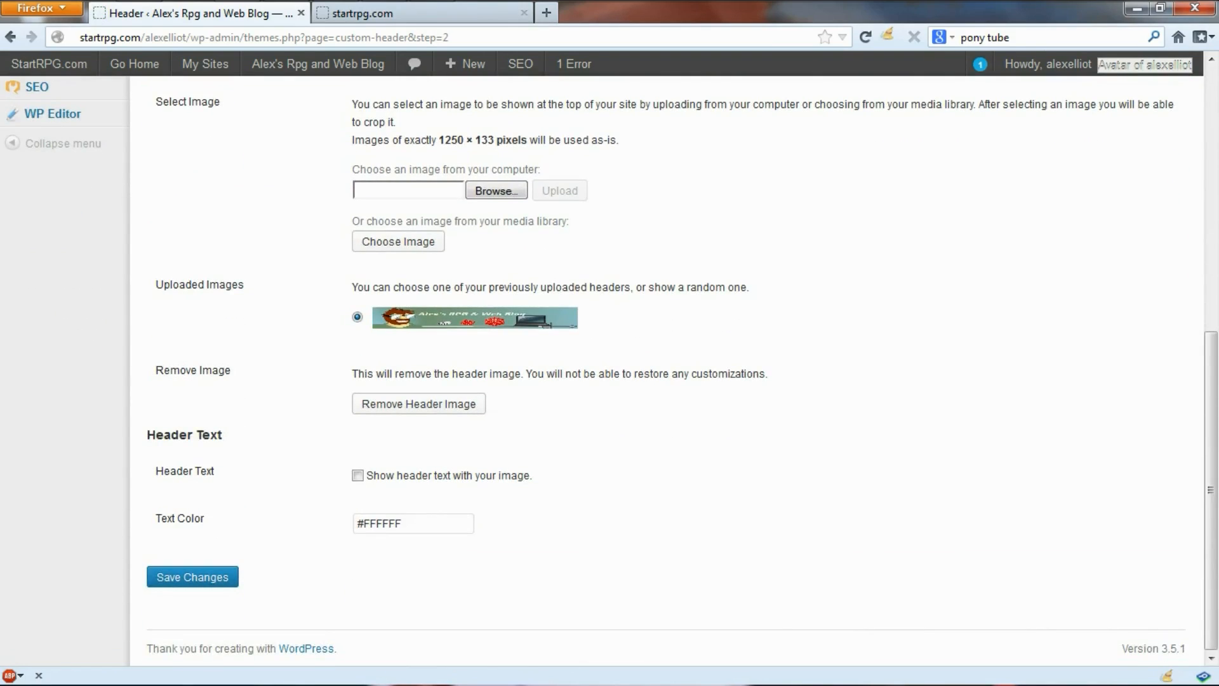
pyautogui.click(193, 577)
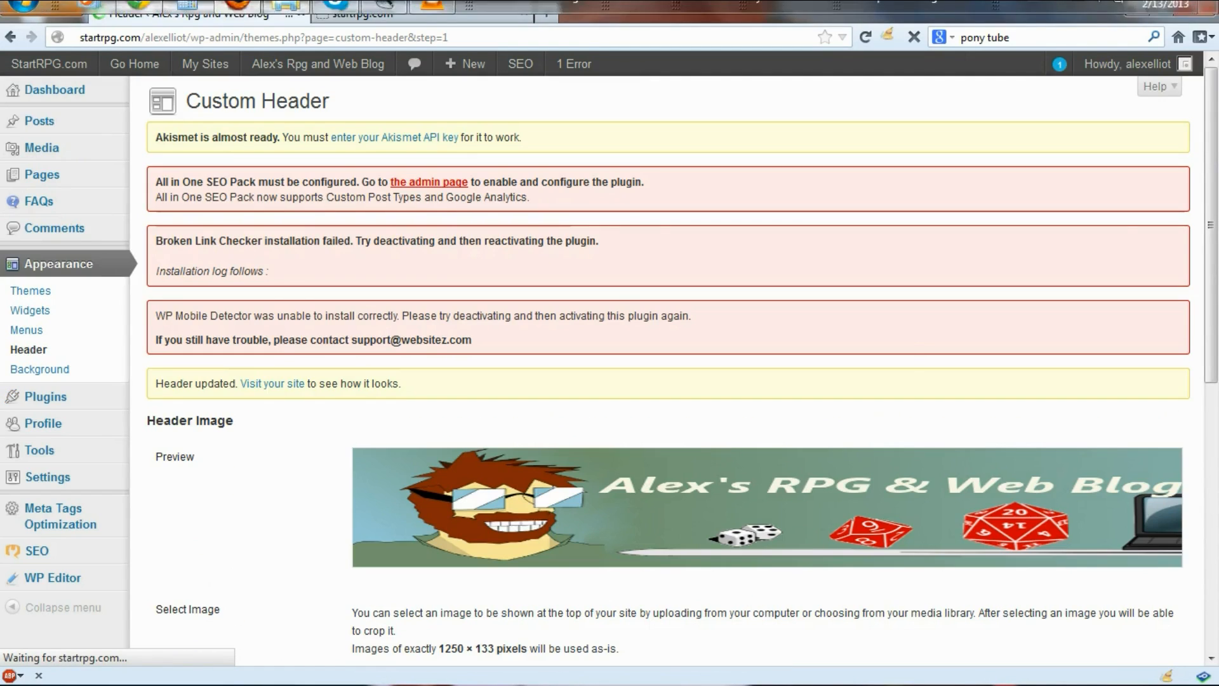
# Step: Reload the live blog, log in with the test account's username and password, and check the new banner
pyautogui.click(139, 18)
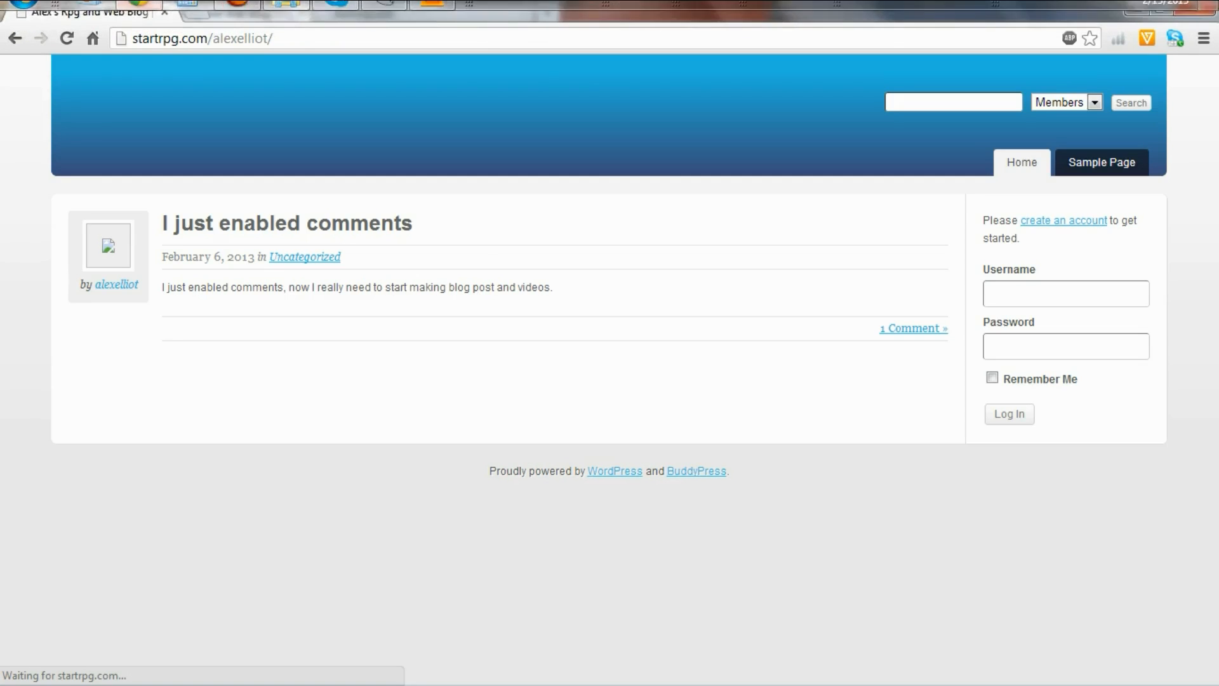
pyautogui.click(67, 38)
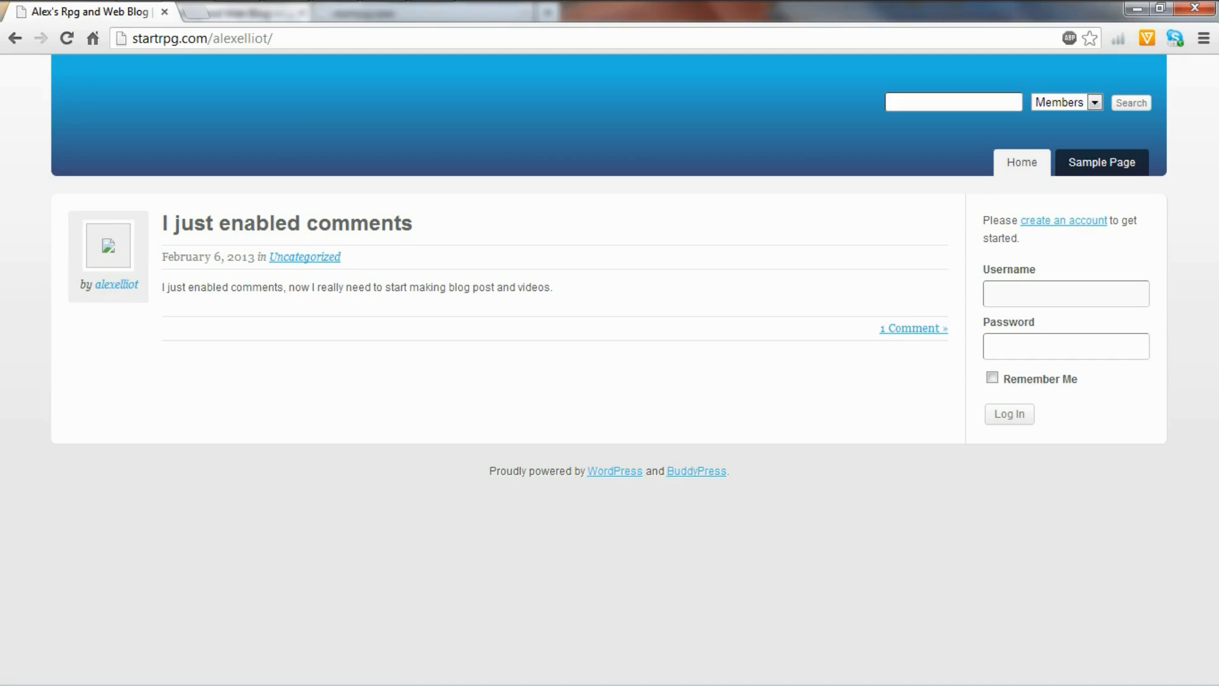
pyautogui.write('dummy')
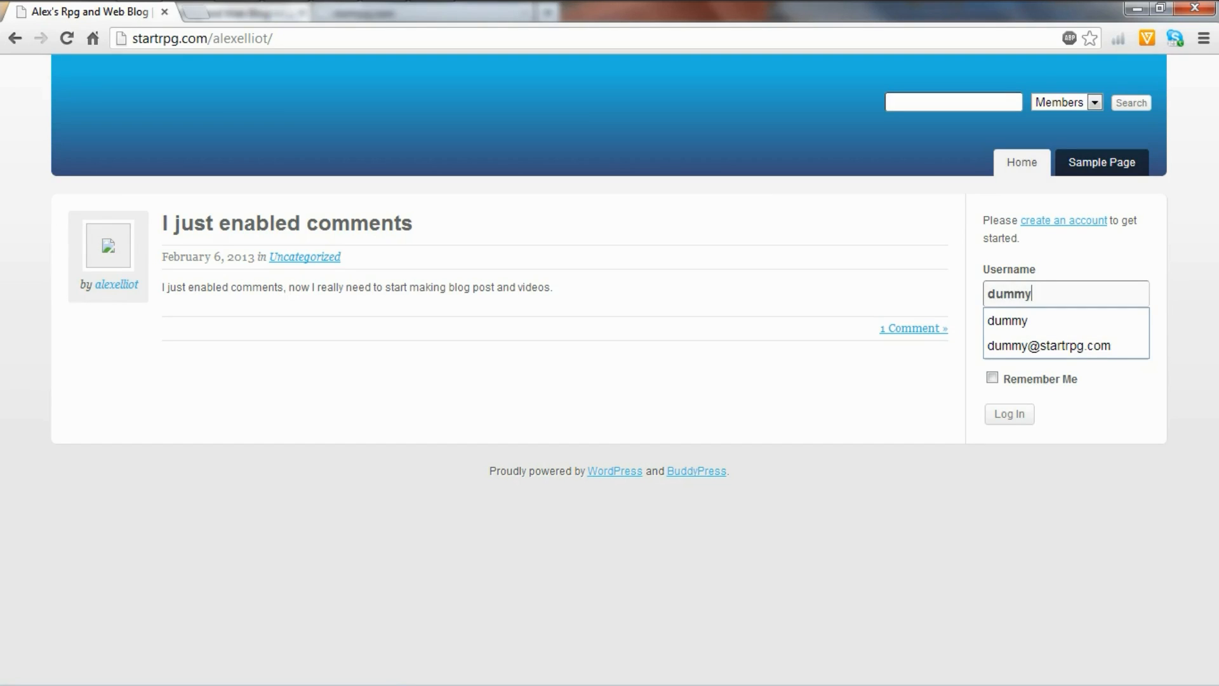
pyautogui.press('Tab')
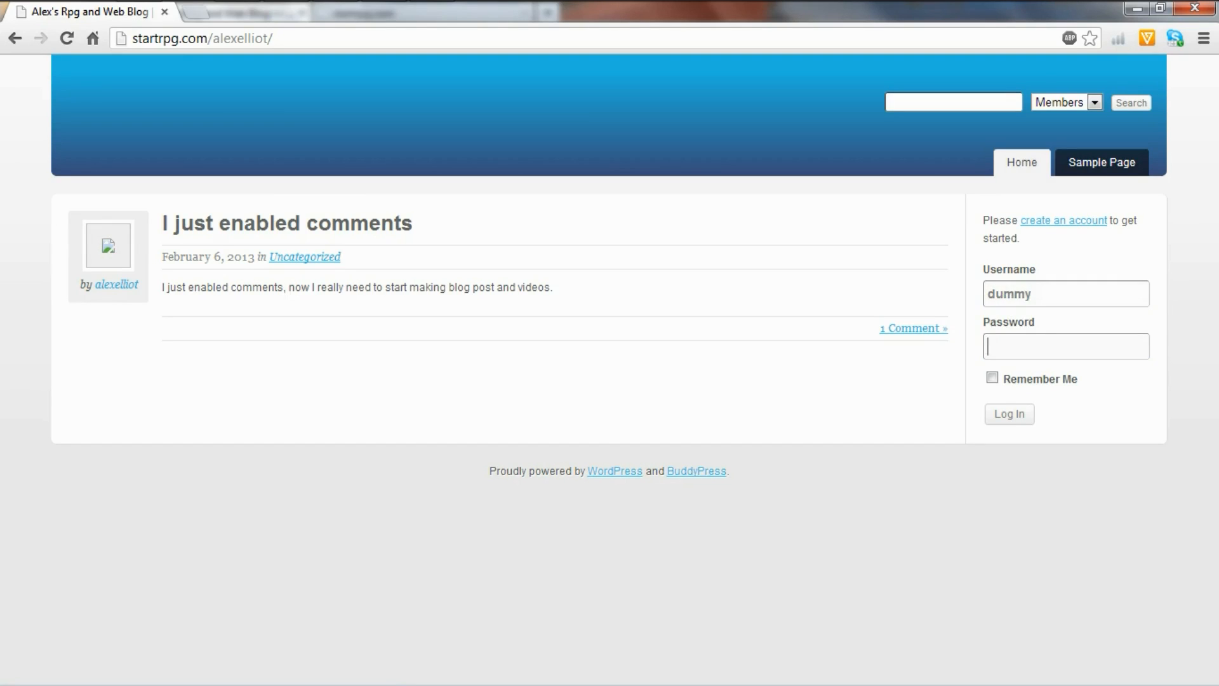
pyautogui.write('dummy123')
pyautogui.press('Return')
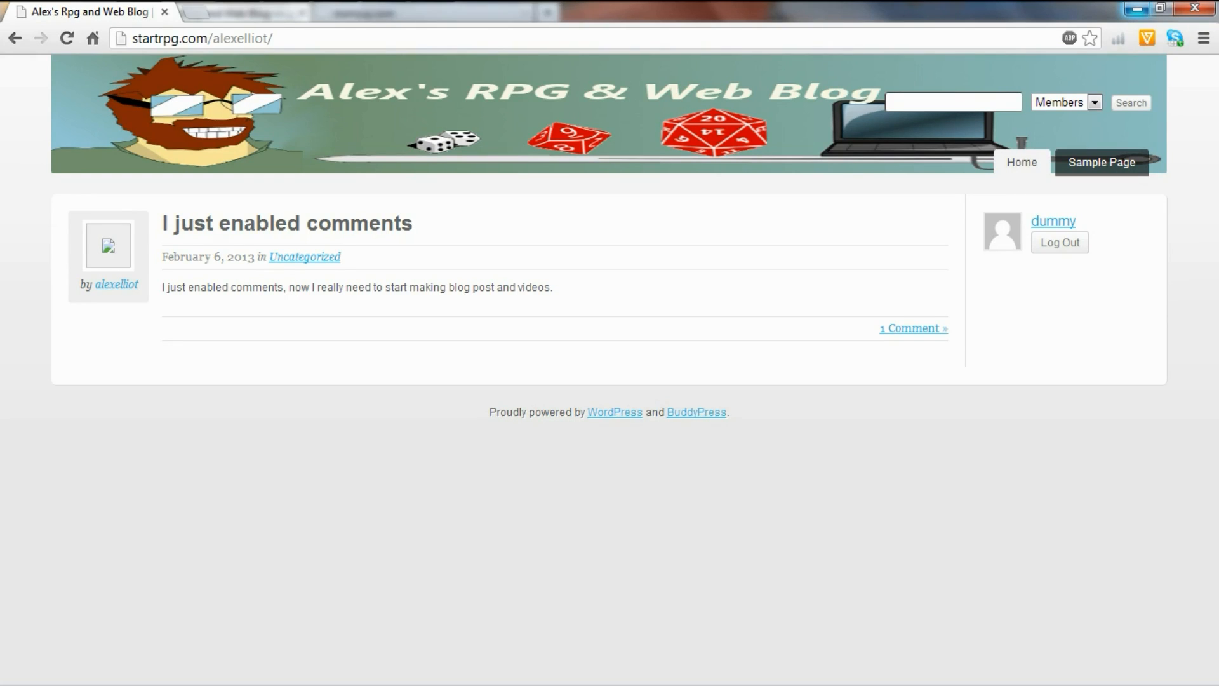
pyautogui.click(1137, 8)
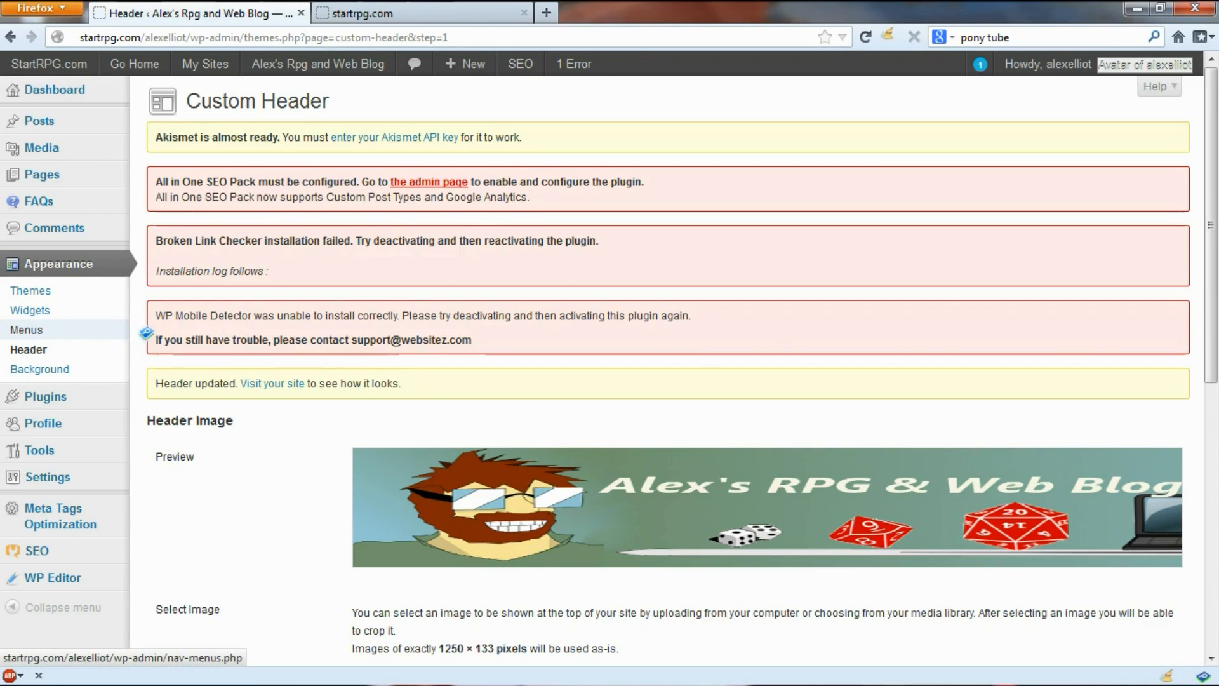
# Step: Open Appearance > Menus and collapse then re-expand the Pages box
pyautogui.click(26, 330)
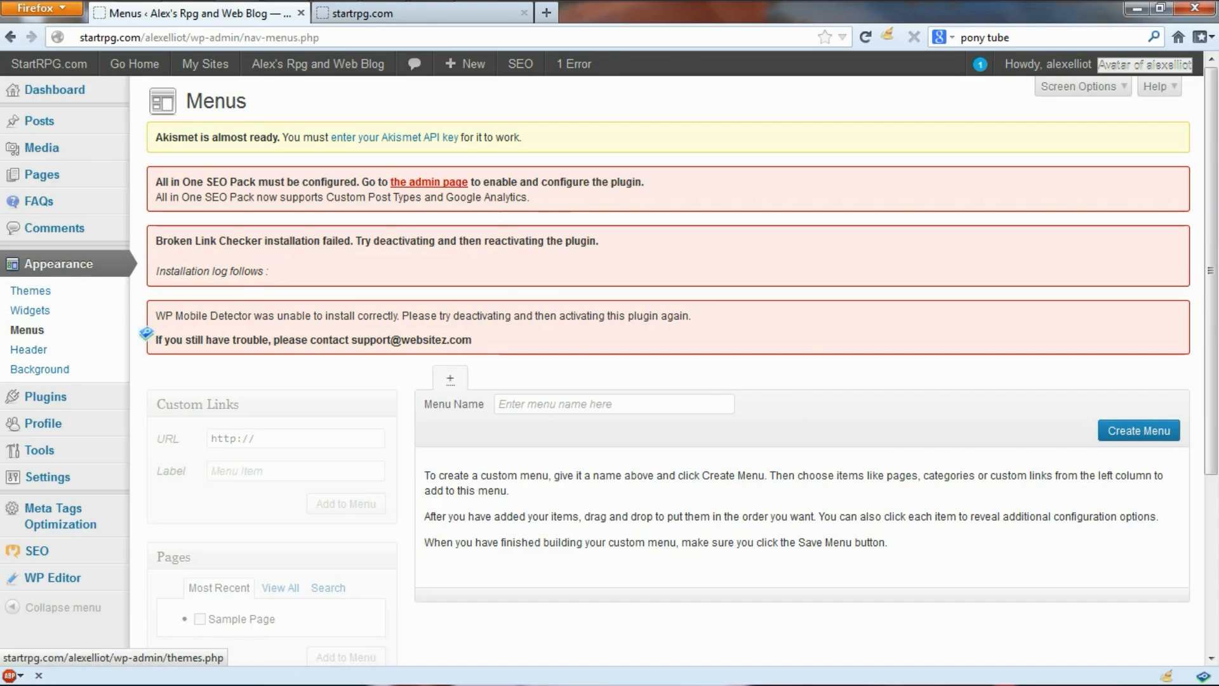
pyautogui.scroll(-3, 146, 332)
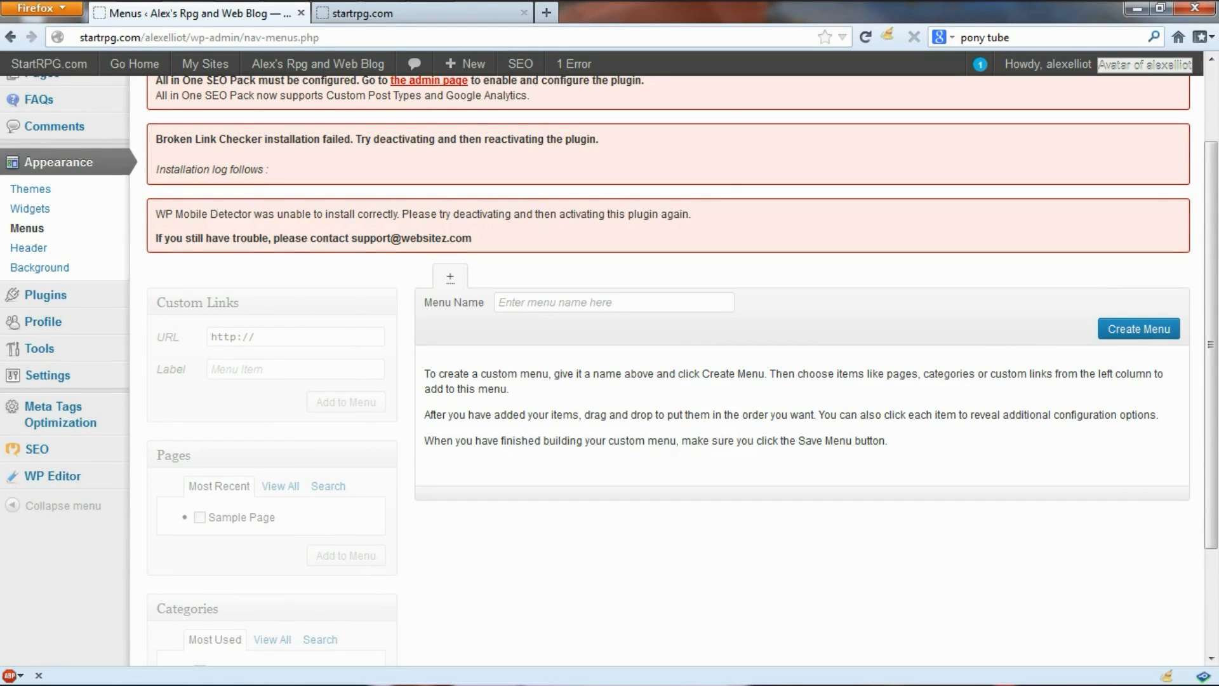
pyautogui.scroll(-3, 609, 361)
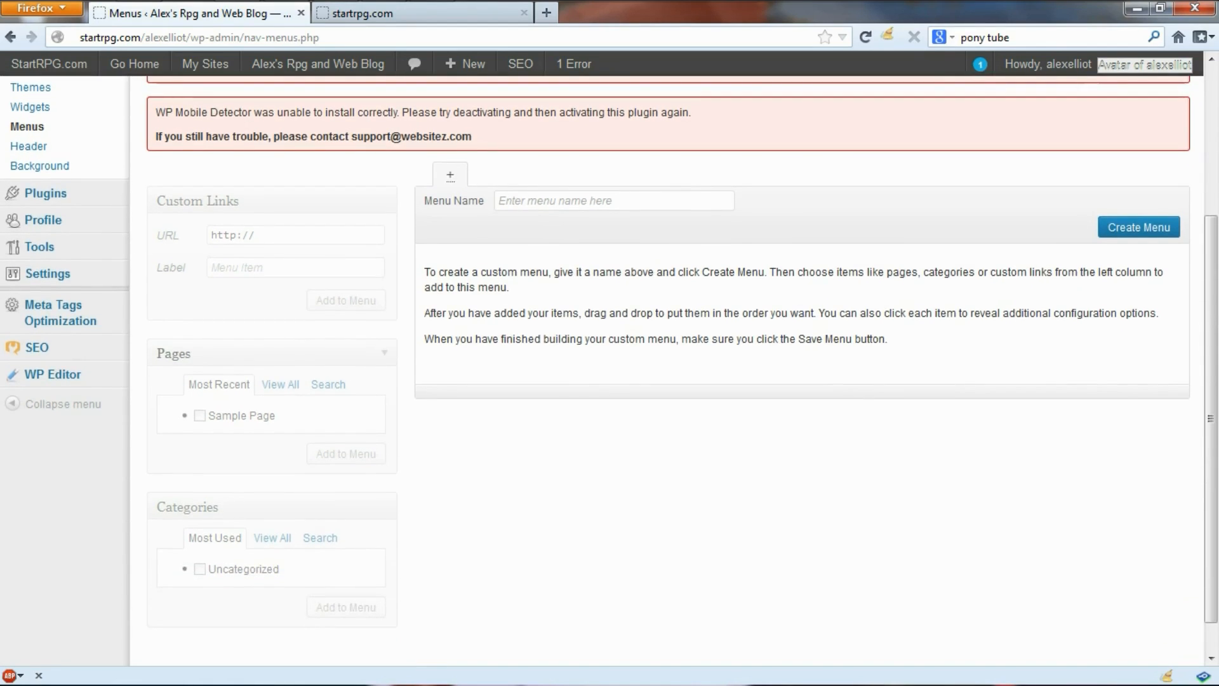
pyautogui.click(384, 353)
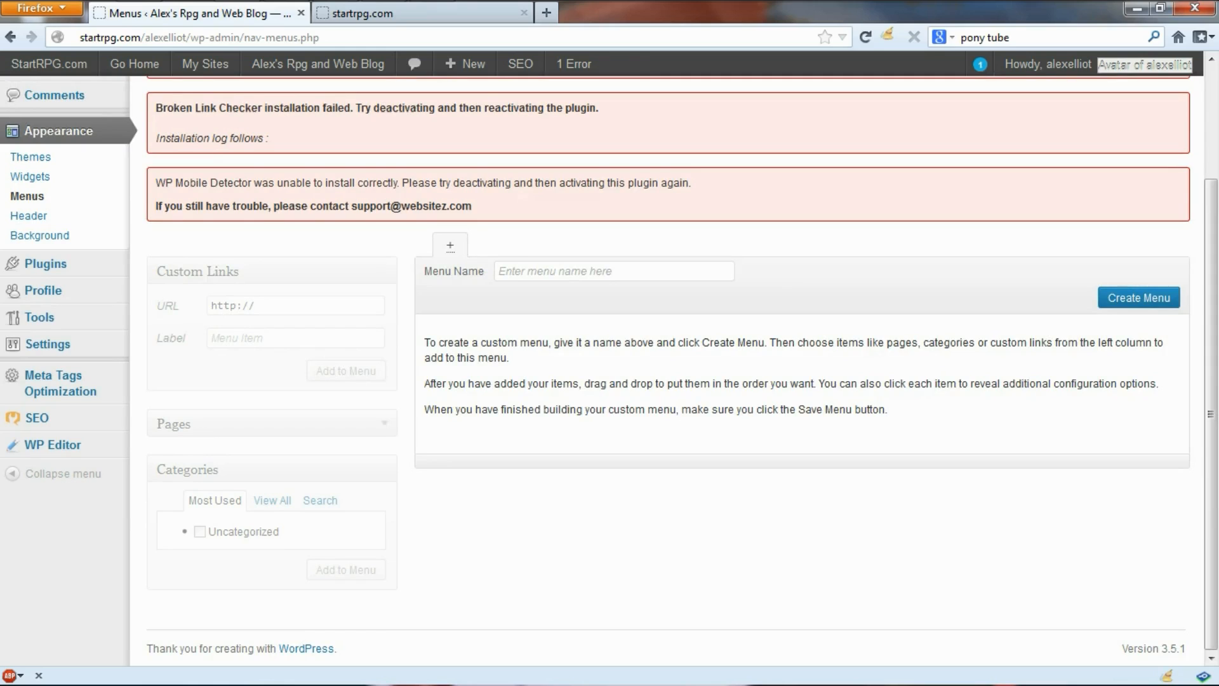
pyautogui.click(380, 424)
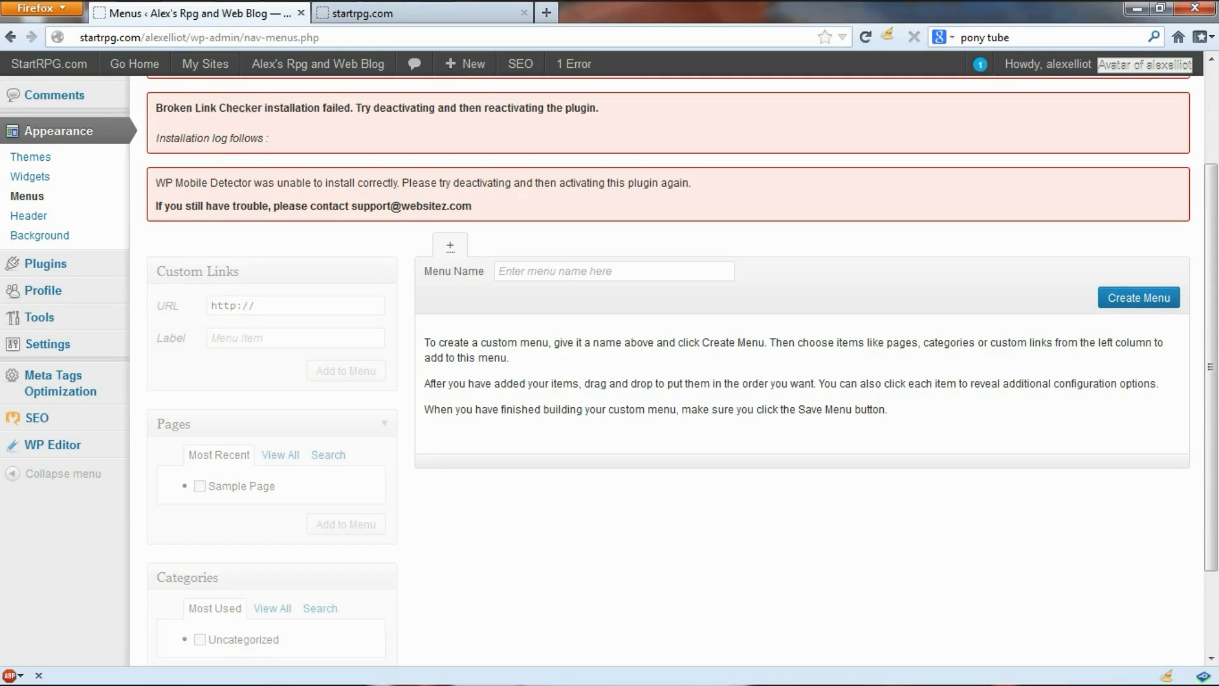
pyautogui.scroll(-3, 381, 469)
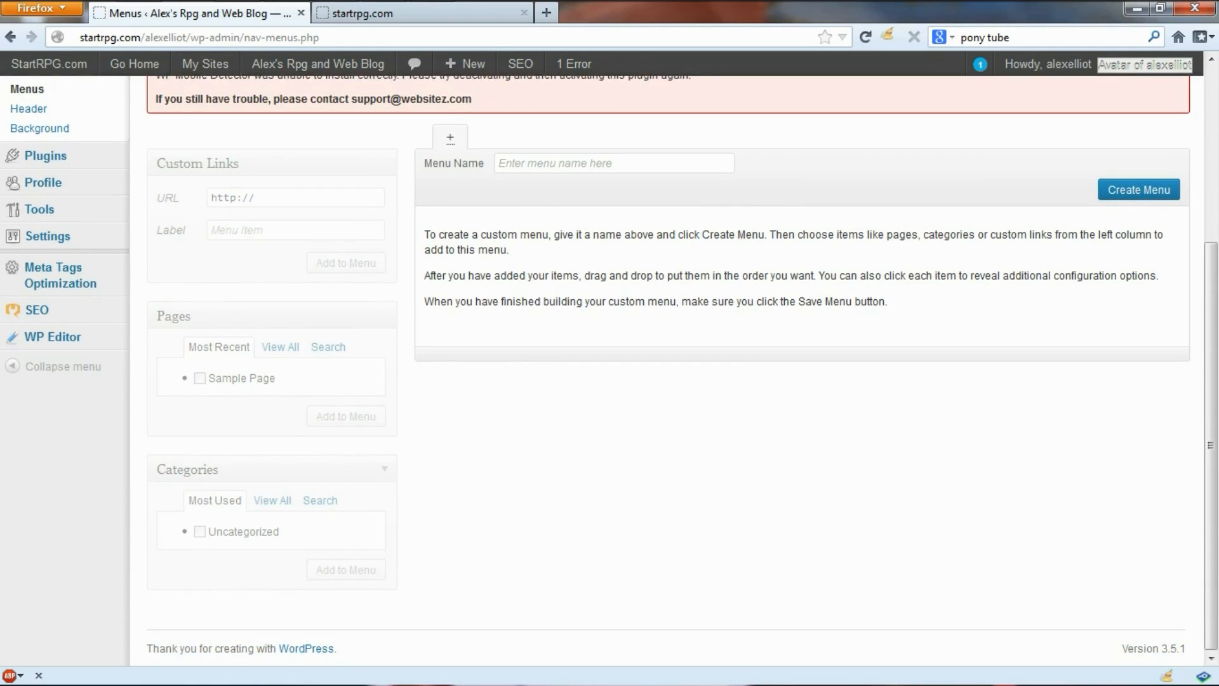
pyautogui.scroll(3, 381, 317)
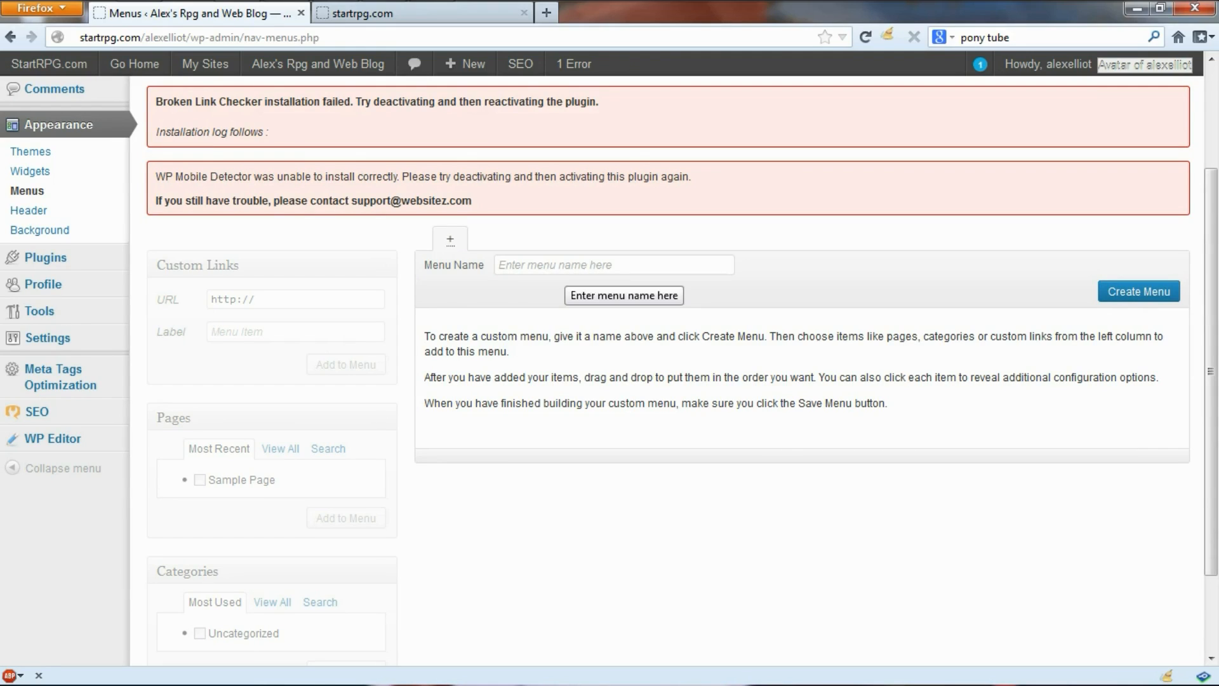
# Step: Create a new menu named 'Alex's menu'
pyautogui.click(563, 266)
pyautogui.write('l')
pyautogui.write('Alex')
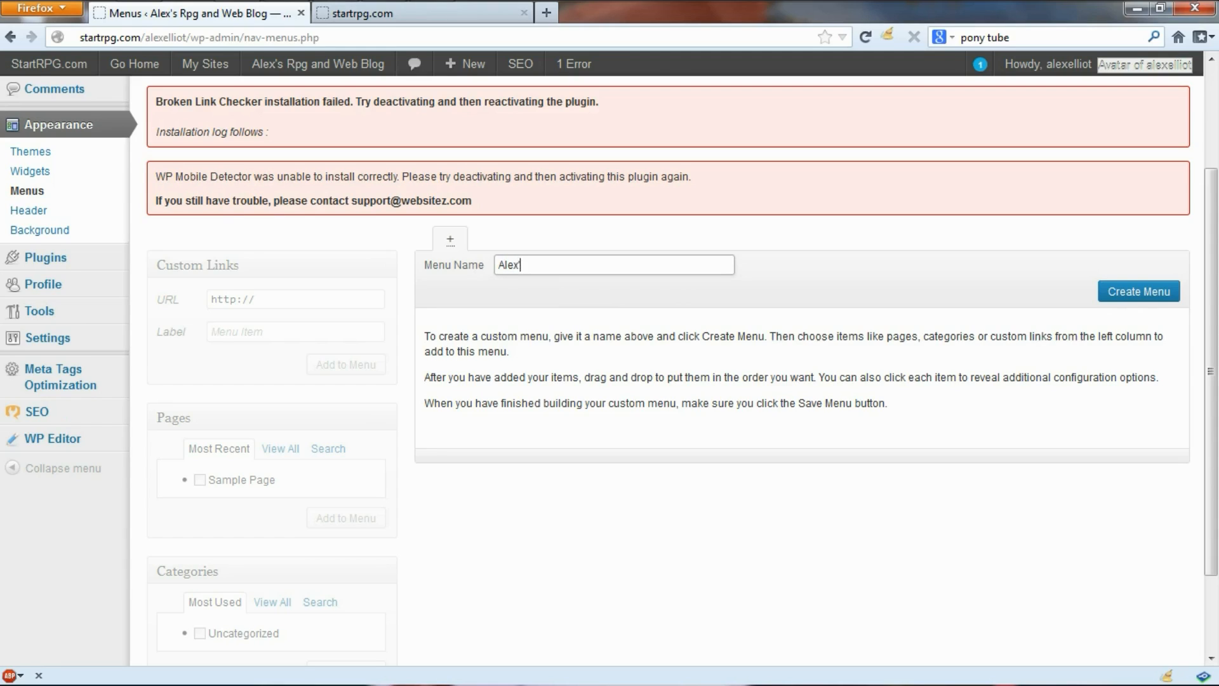
pyautogui.write("'s menu")
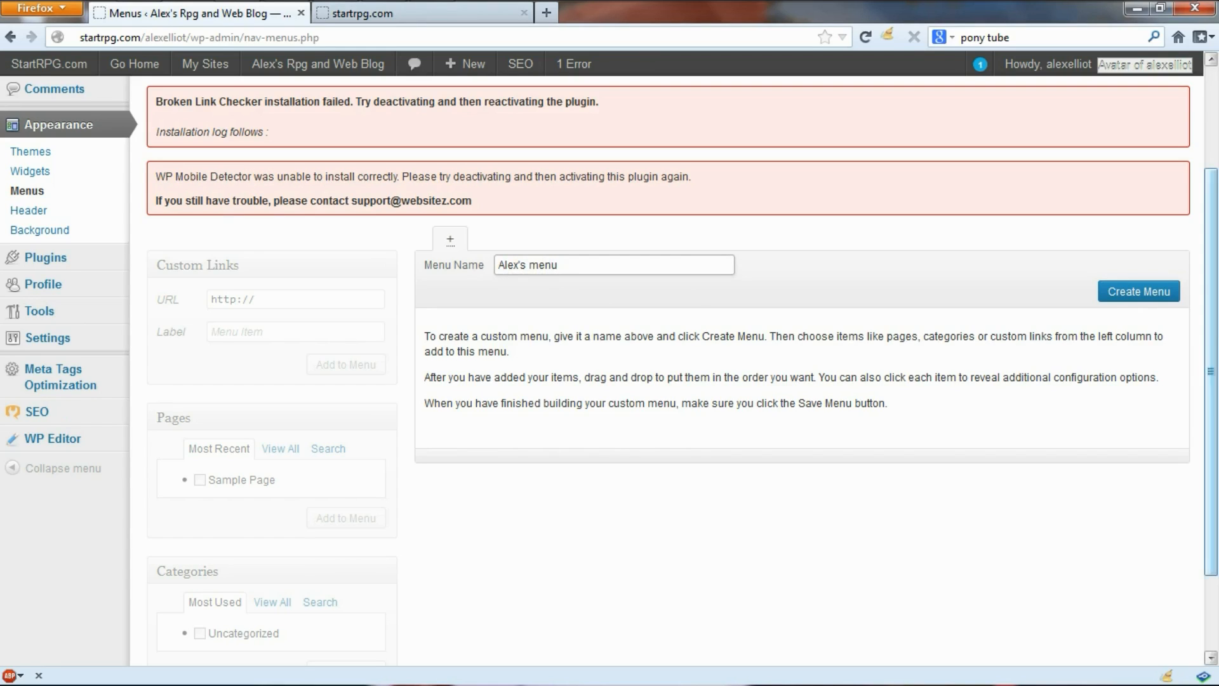
pyautogui.press('Return')
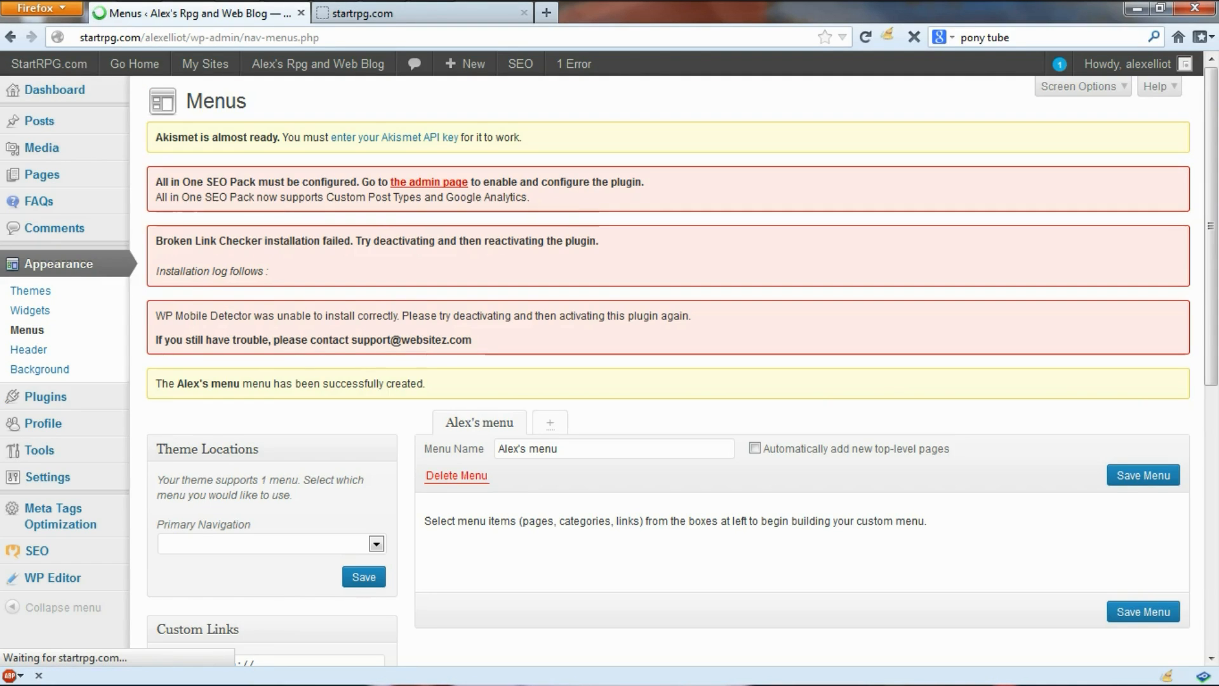
# Step: Assign Alex's menu to the Primary Navigation theme location
pyautogui.scroll(-2, 666, 368)
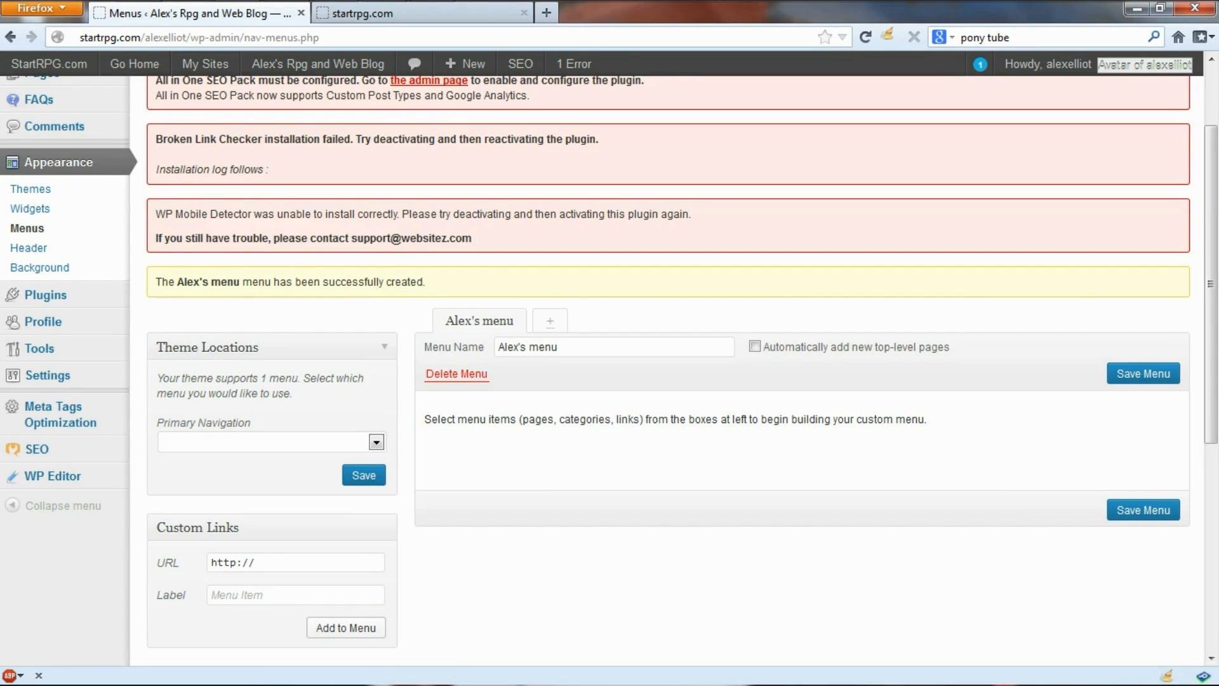
pyautogui.click(376, 442)
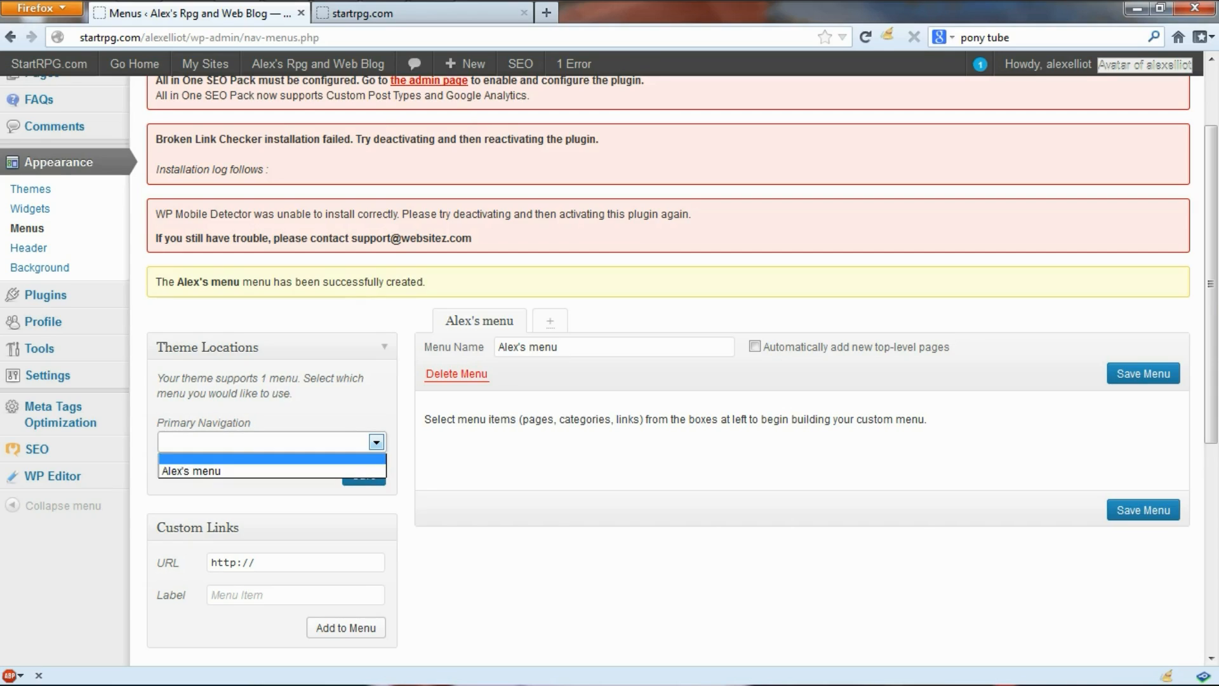
pyautogui.click(267, 471)
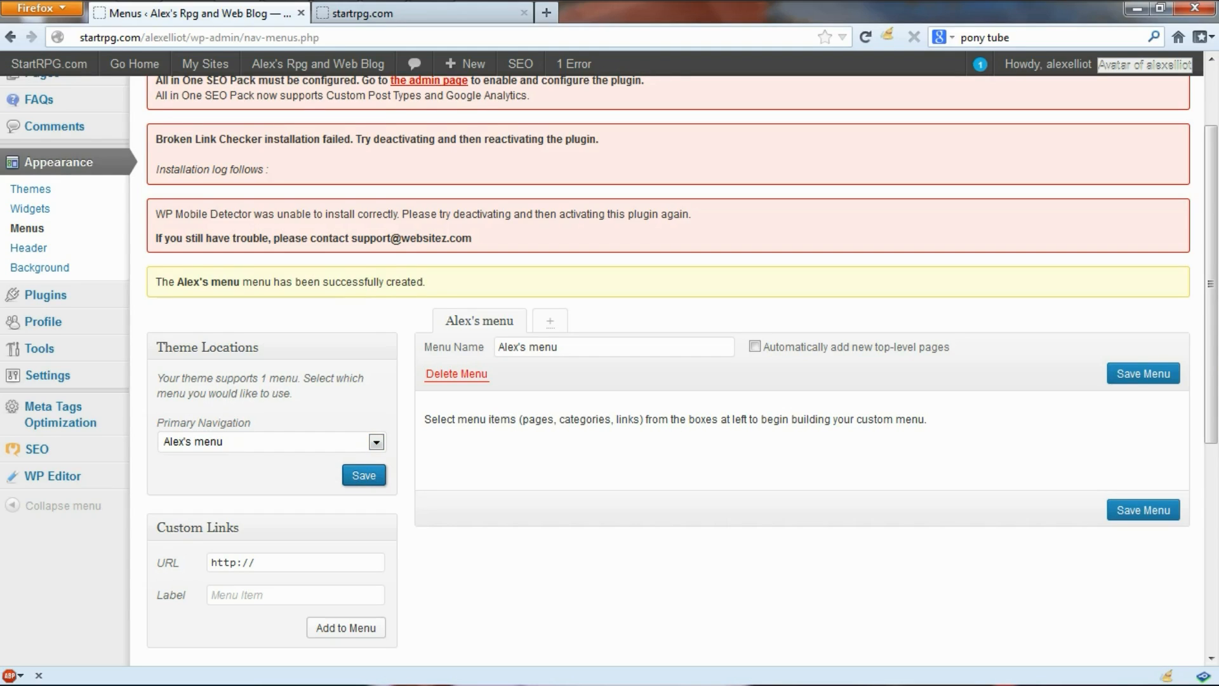
pyautogui.scroll(-3, 609, 368)
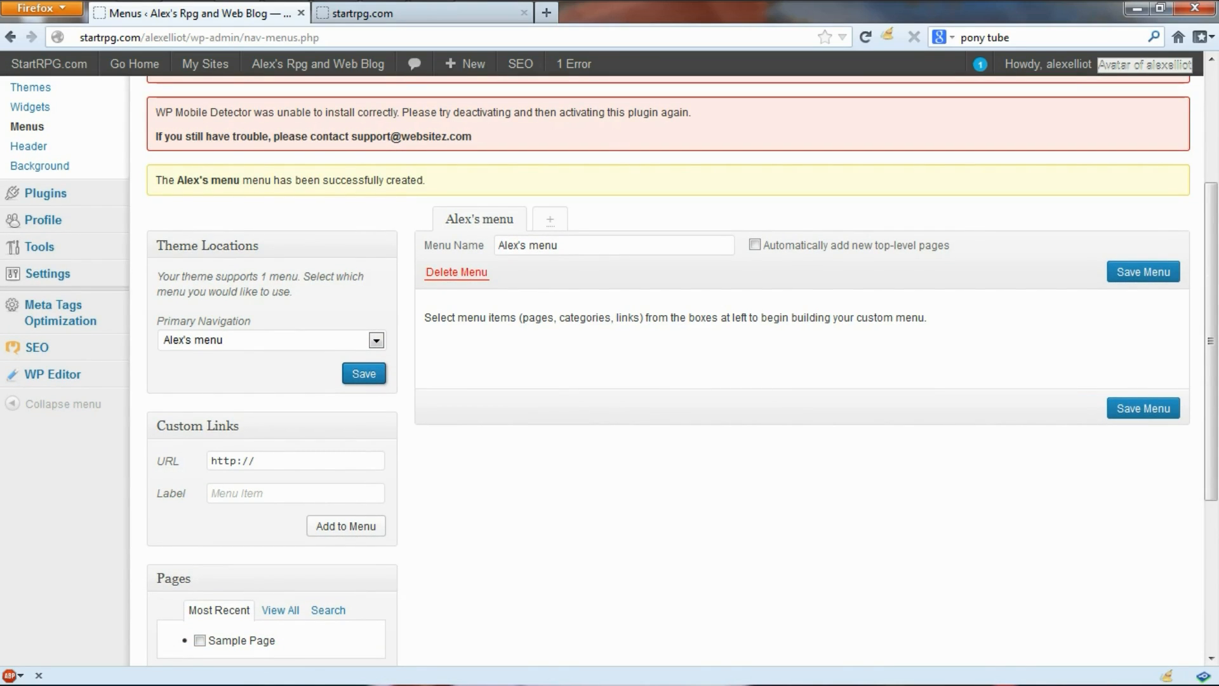
pyautogui.scroll(-5, 609, 368)
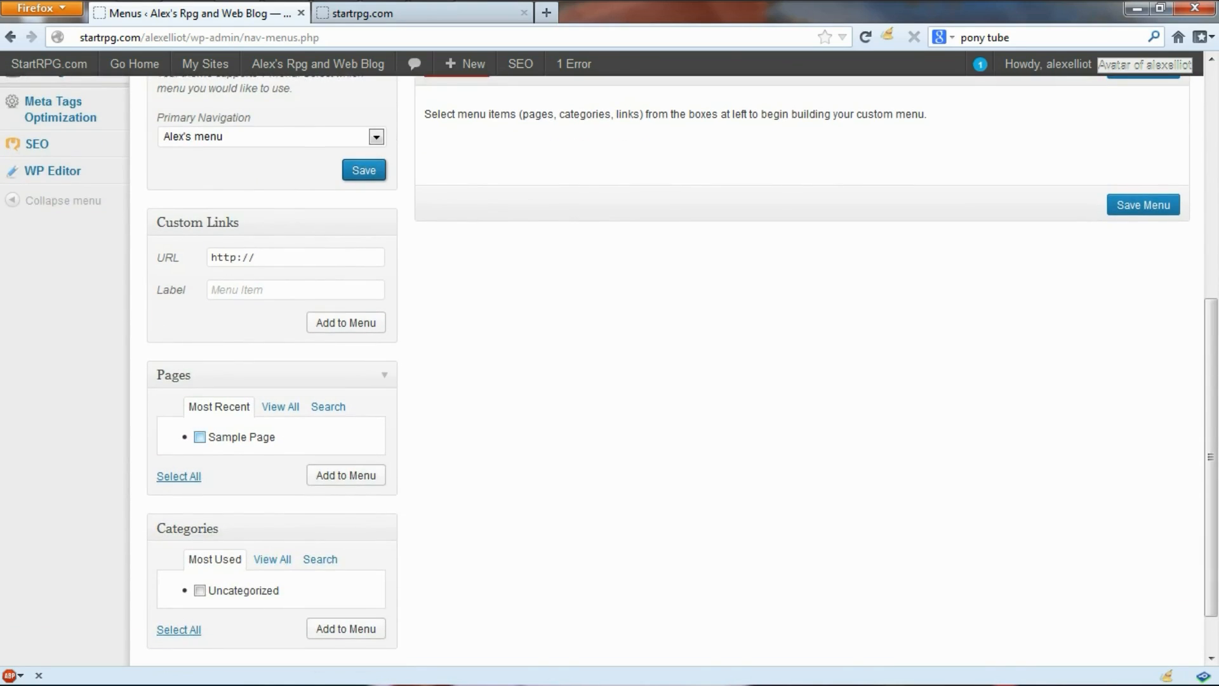
# Step: Add Sample Page to Alex's menu
pyautogui.click(200, 437)
pyautogui.scroll(3, 346, 475)
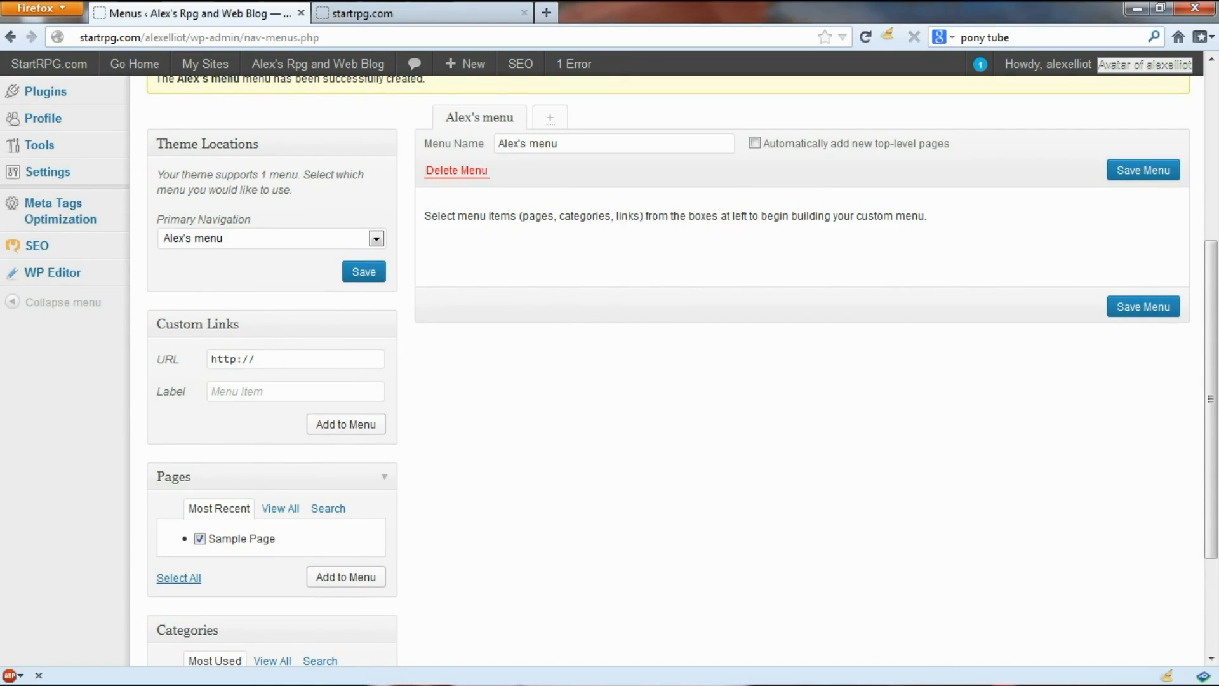
pyautogui.click(346, 576)
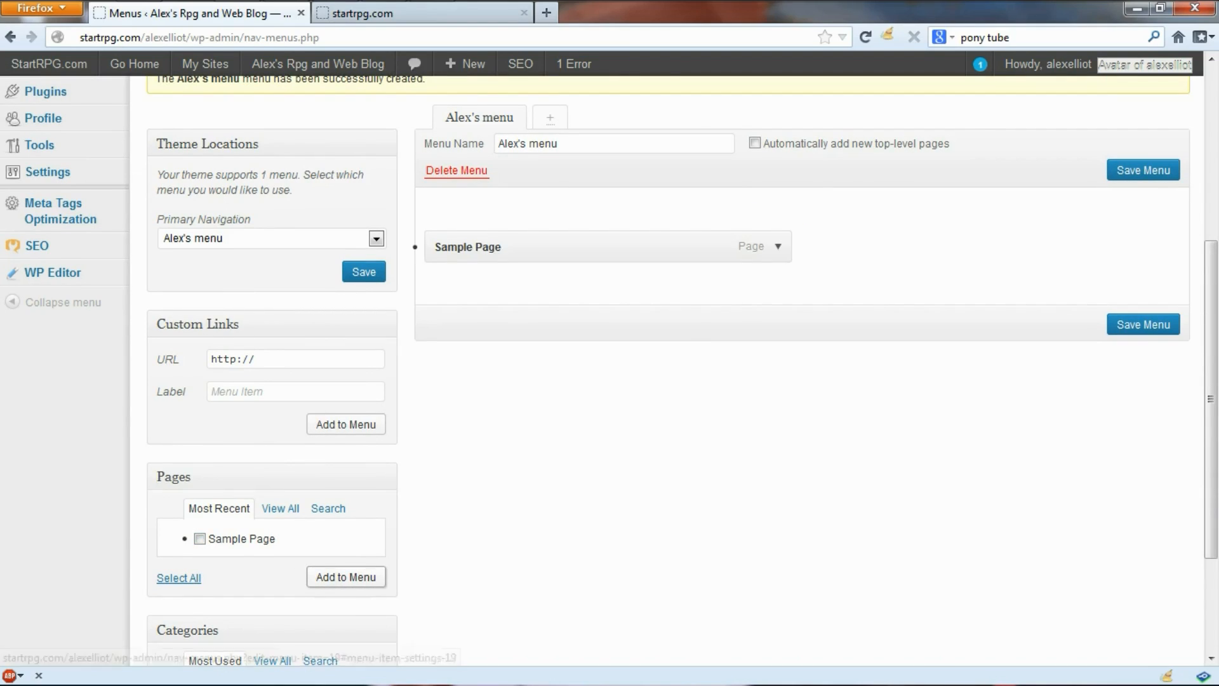
# Step: Change the Sample Page item's navigation label to 'Blog Page' and save the menu
pyautogui.click(808, 257)
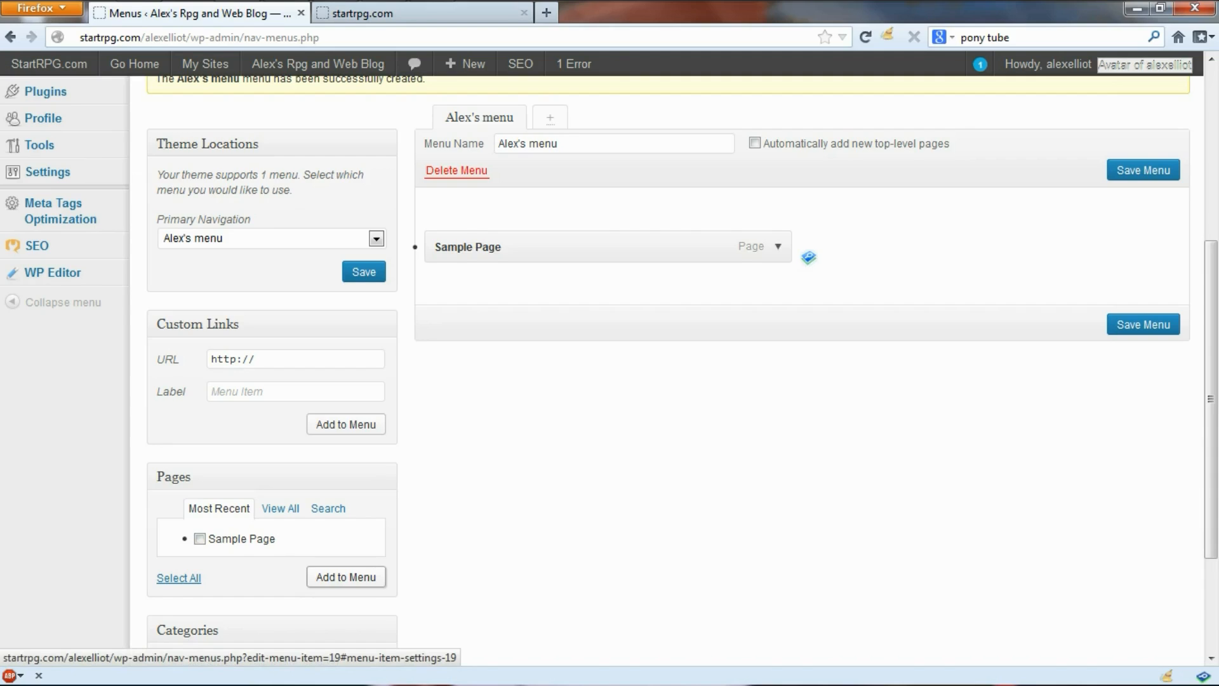
pyautogui.press('Tab')
pyautogui.press('BackSpace')
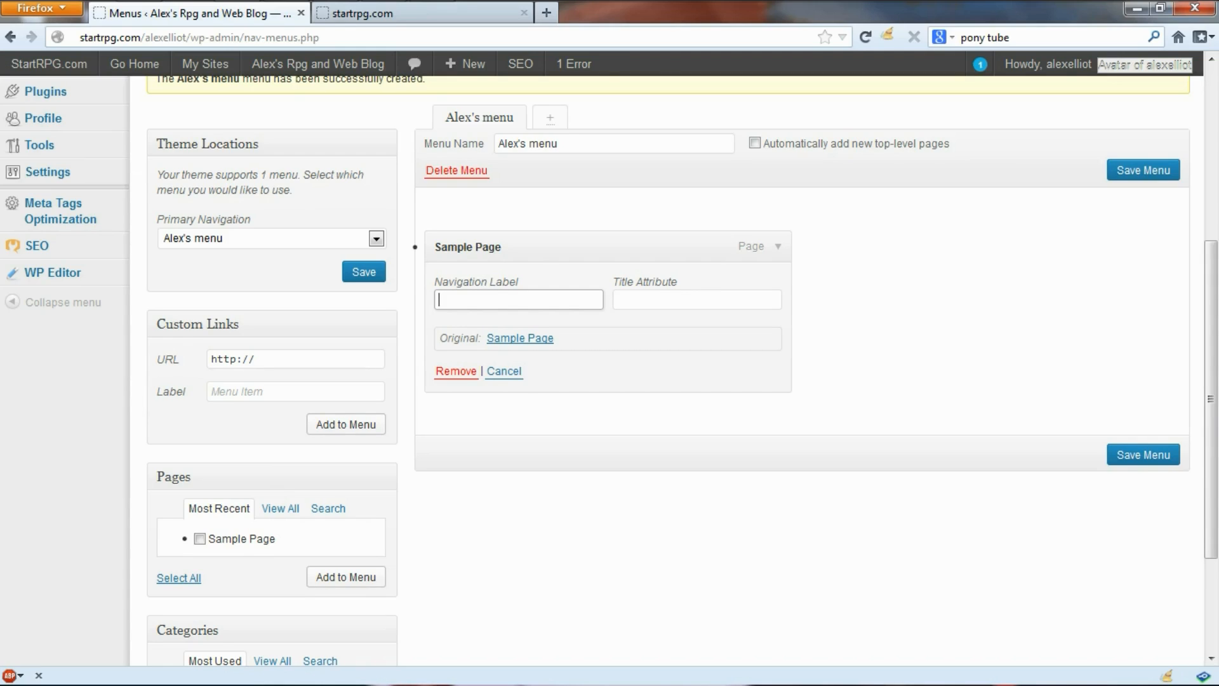
pyautogui.write('Blog Page')
pyautogui.press('Return')
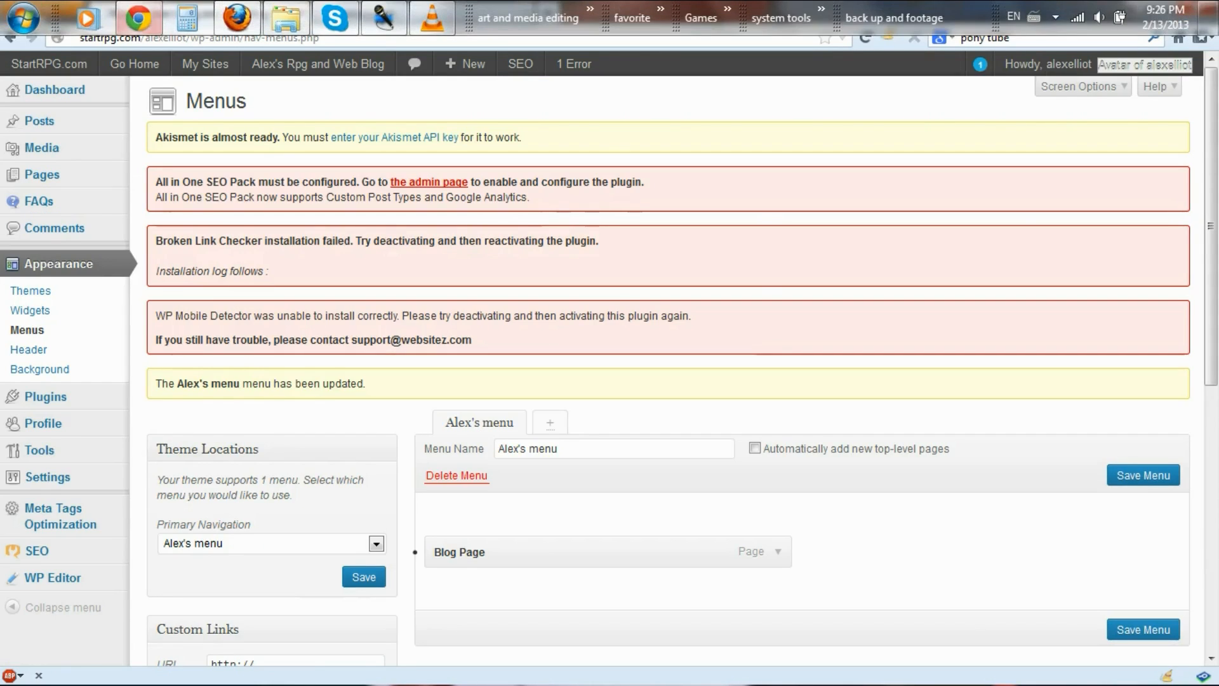
# Step: Reload the live blog to see the new Blog Page tab, and copy the blog's web address
pyautogui.click(138, 16)
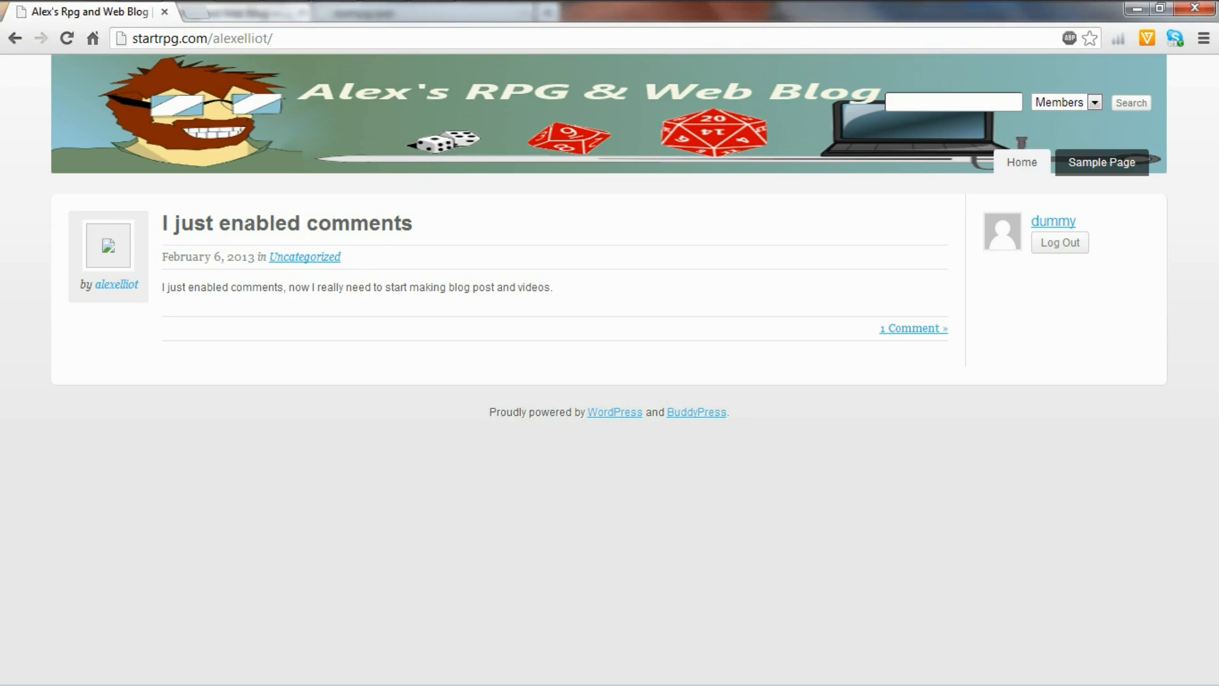
pyautogui.press('F5')
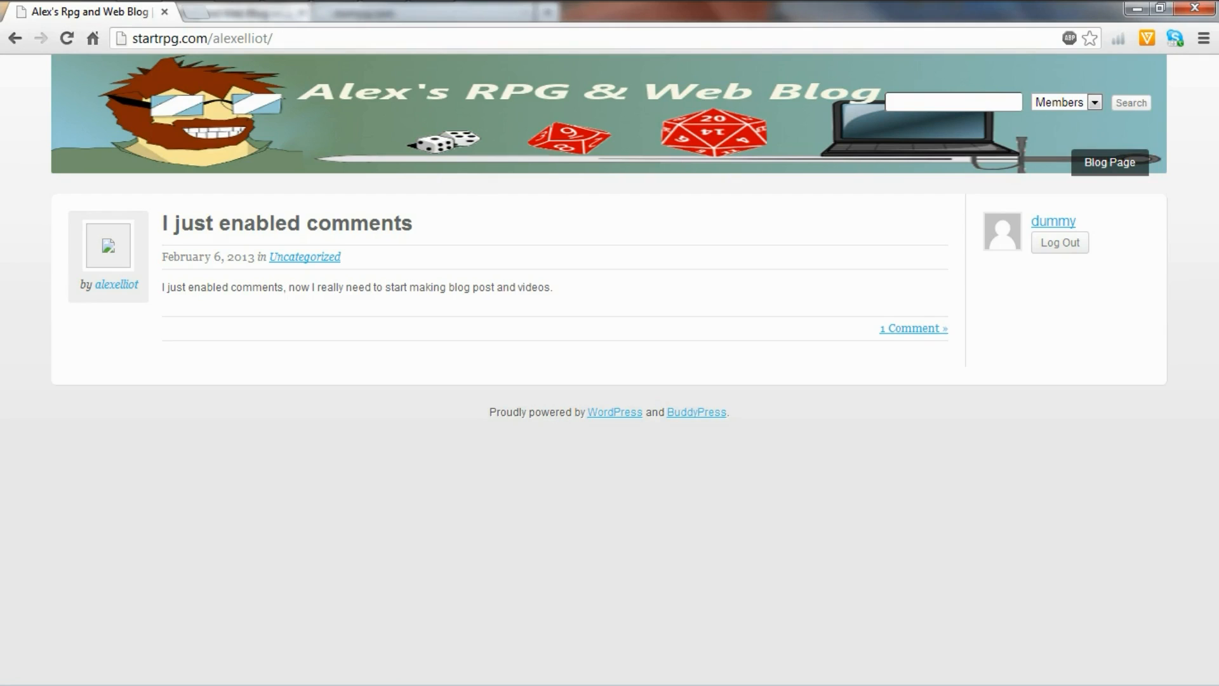
pyautogui.moveTo(274, 38); pyautogui.dragTo(132, 38)
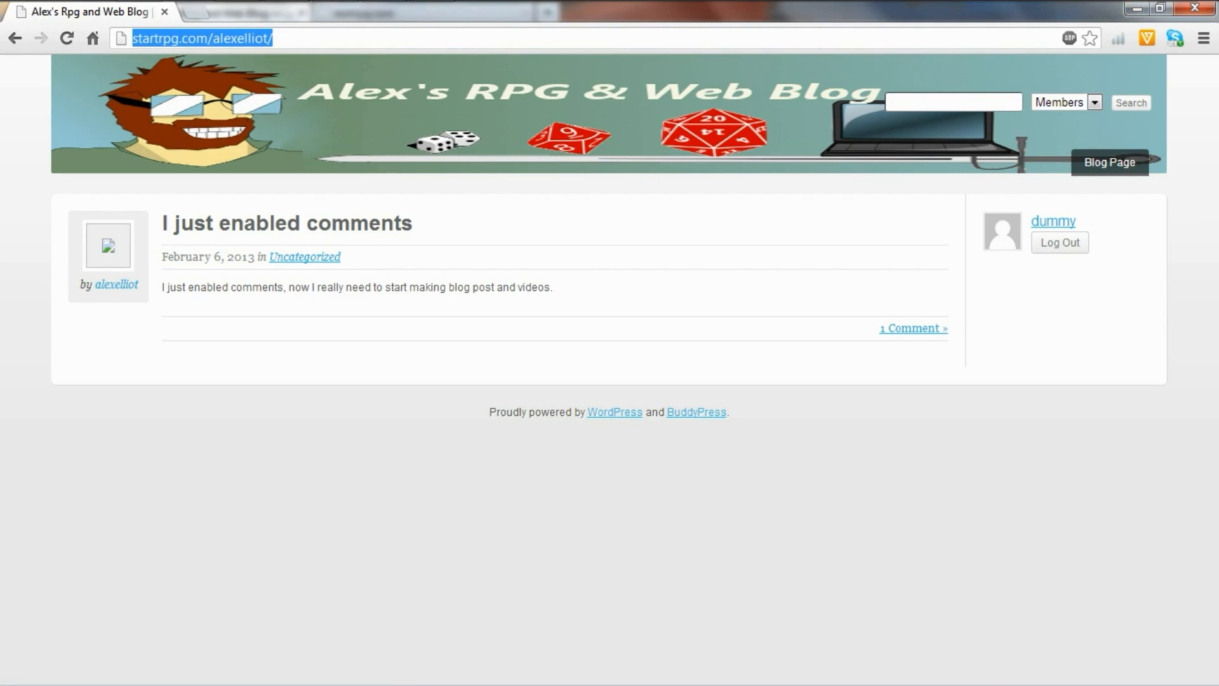
pyautogui.rightClick(180, 34)
pyautogui.click(222, 87)
pyautogui.click(1136, 9)
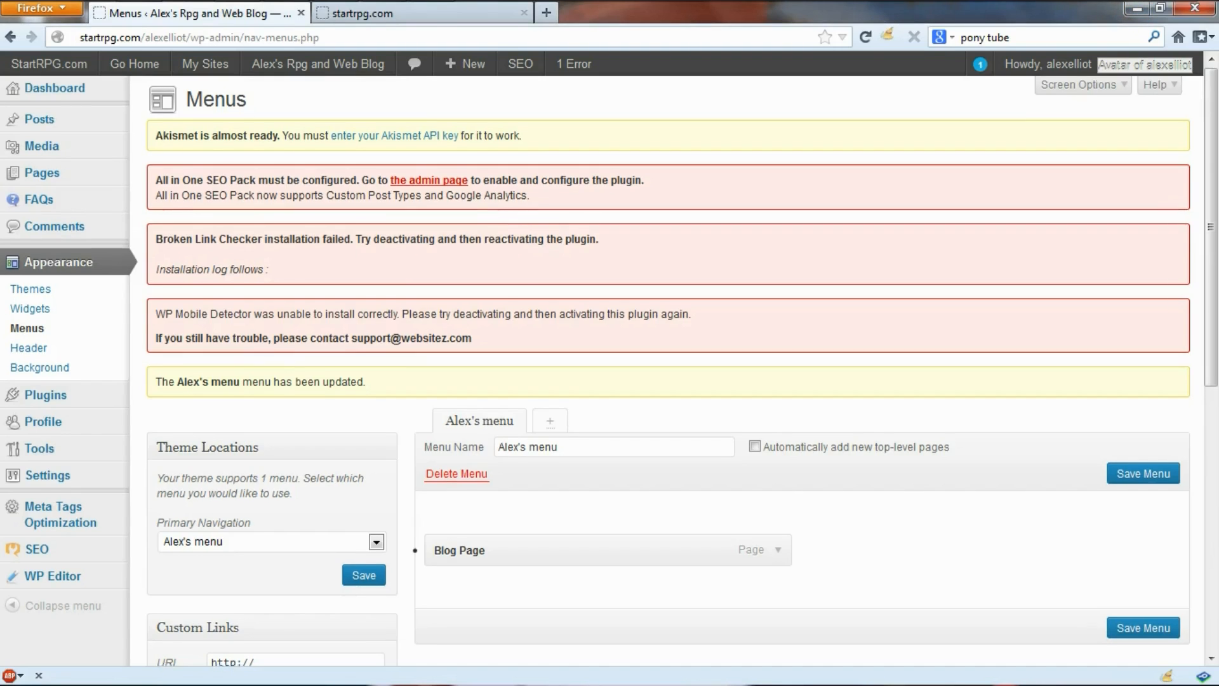
pyautogui.scroll(-3, 666, 369)
pyautogui.click(286, 360)
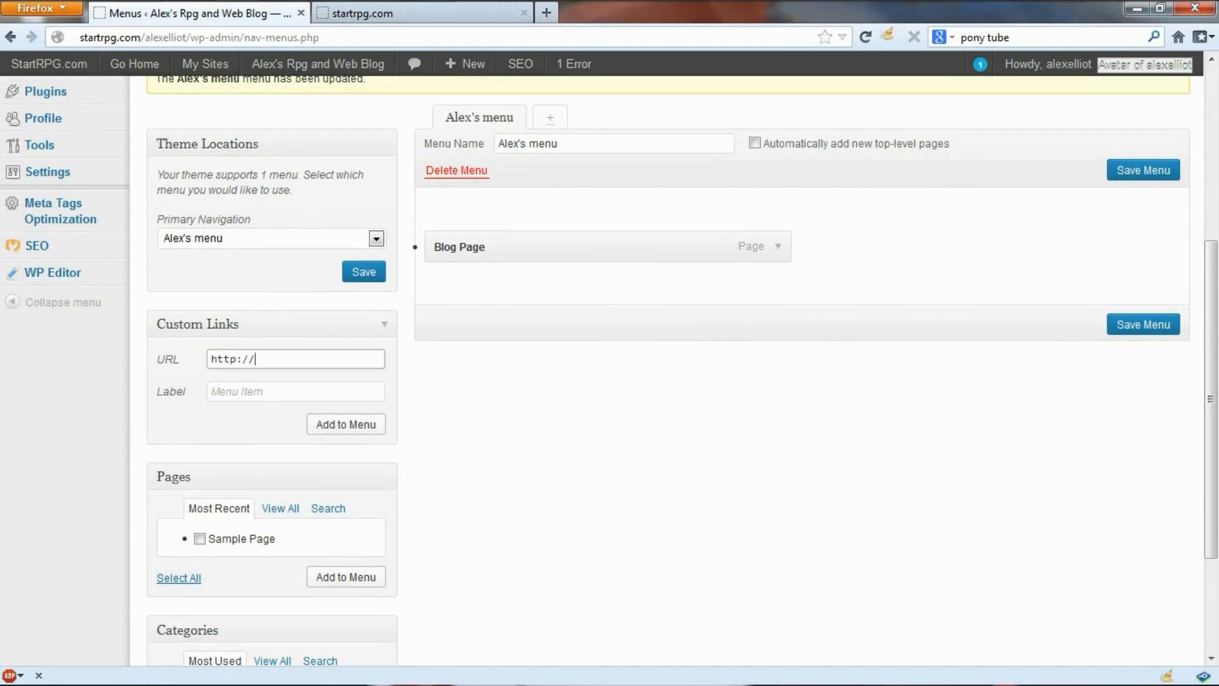
pyautogui.rightClick(277, 356)
pyautogui.click(305, 432)
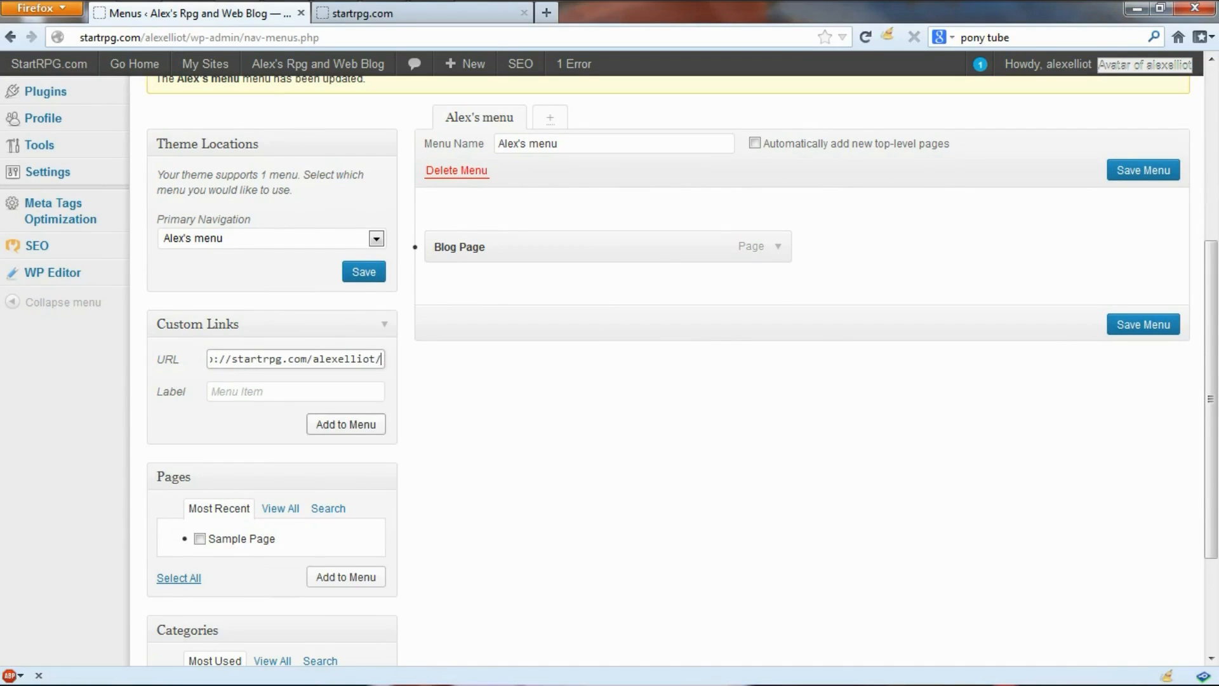
pyautogui.press('Left')
pyautogui.press('Left')
pyautogui.press('Left')
pyautogui.press('Left')
pyautogui.press('Left')
pyautogui.press('Left')
pyautogui.press('Left')
pyautogui.press('Left')
pyautogui.press('Left')
pyautogui.press('Left')
pyautogui.press('Left')
pyautogui.press('Left')
pyautogui.press('Left')
pyautogui.press('Left')
pyautogui.press('Left')
pyautogui.press('Left')
pyautogui.press('Left')
pyautogui.press('Left')
pyautogui.press('Left')
pyautogui.press('Left')
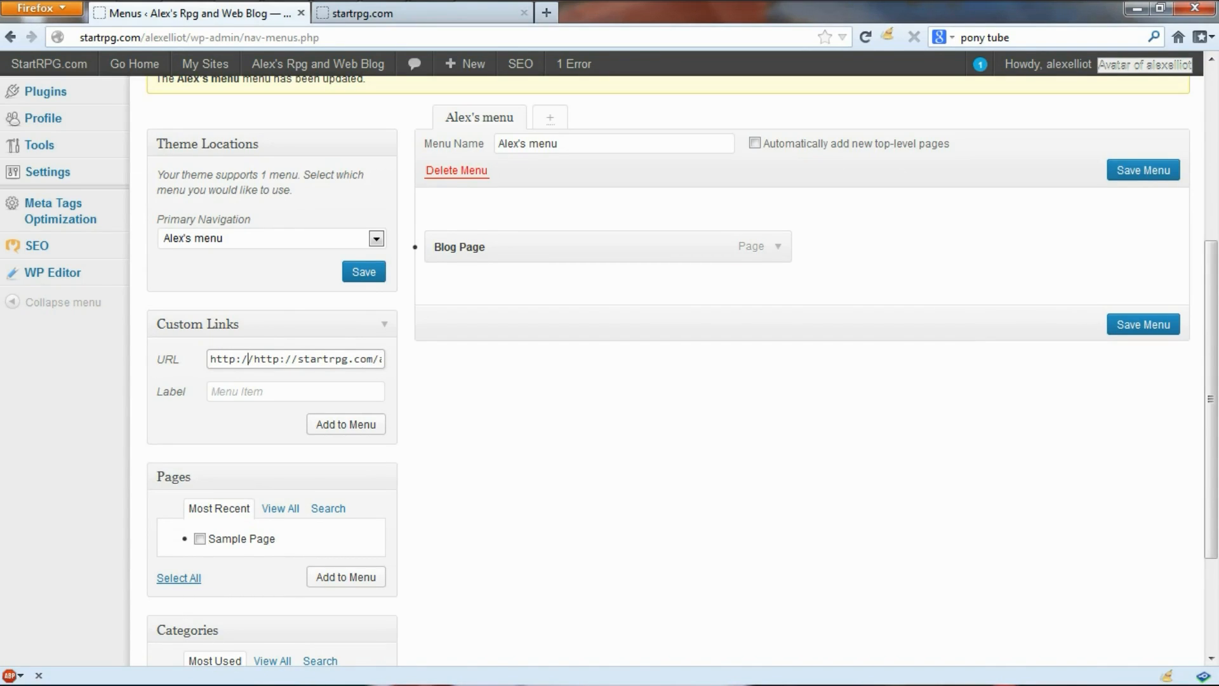
pyautogui.press('BackSpace')
pyautogui.press('BackSpace')
pyautogui.press('BackSpace')
pyautogui.press('BackSpace')
pyautogui.press('BackSpace')
pyautogui.press('BackSpace')
pyautogui.press('BackSpace')
# Step: Label the custom link 'Home', add it to the menu above Blog Page, and save
pyautogui.click(279, 392)
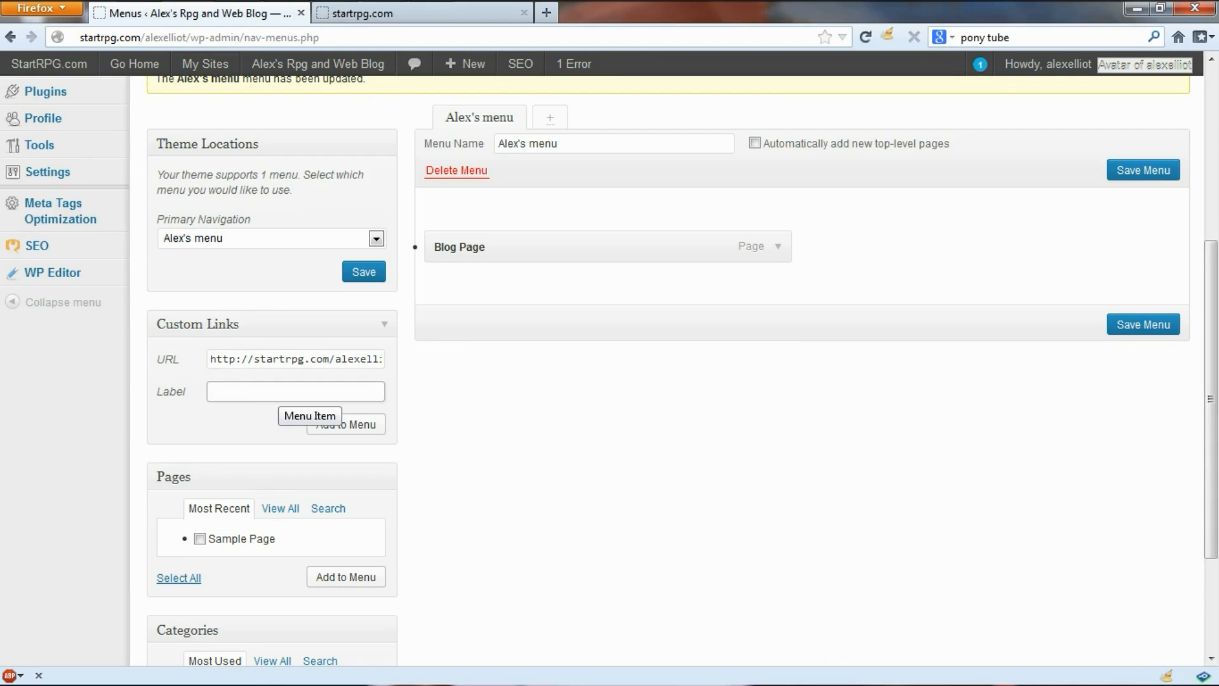
pyautogui.write('Home')
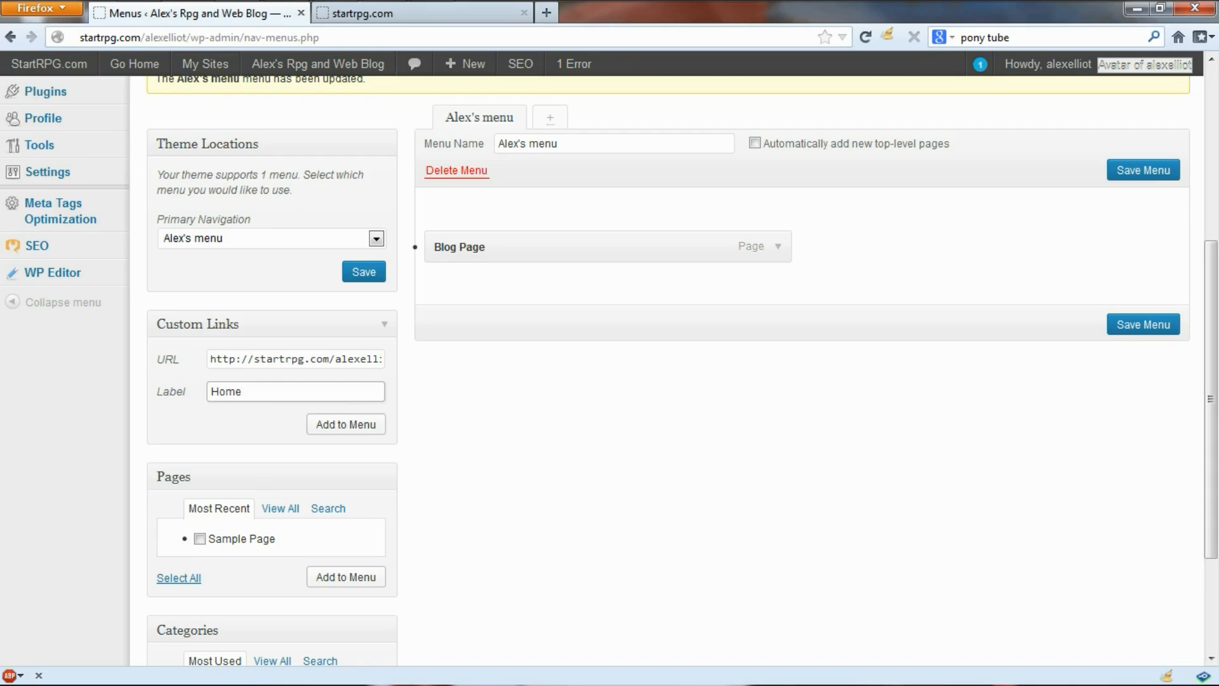
pyautogui.click(346, 424)
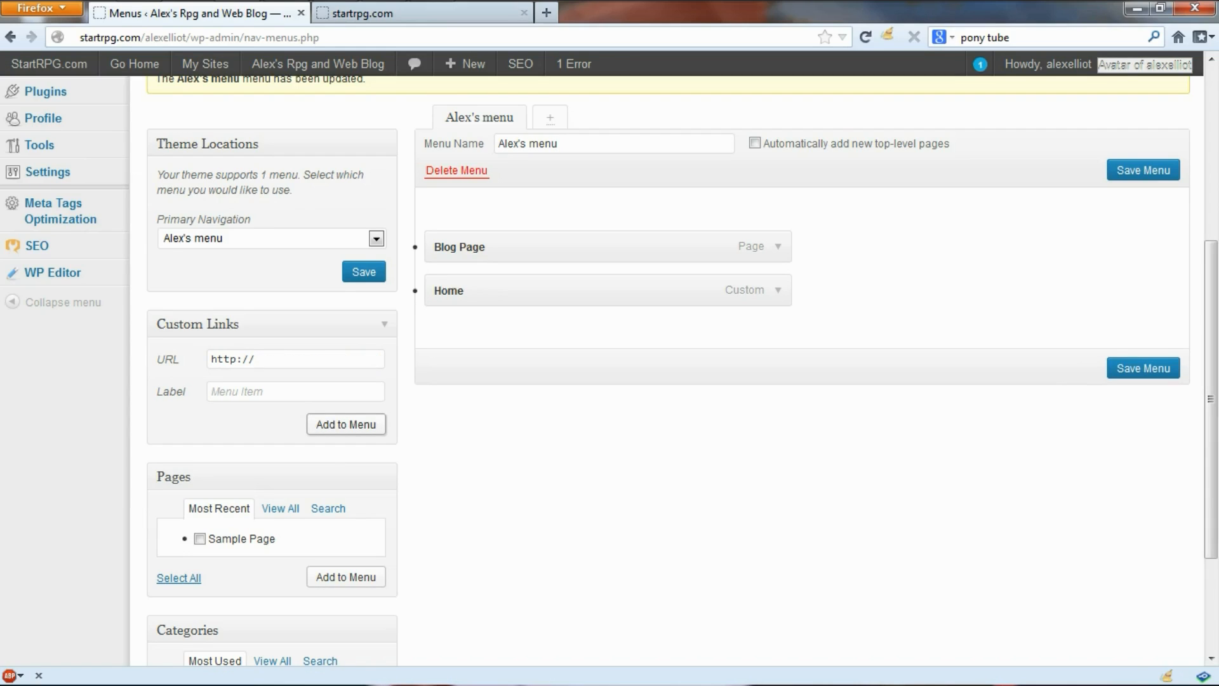
pyautogui.moveTo(571, 290); pyautogui.dragTo(572, 223)
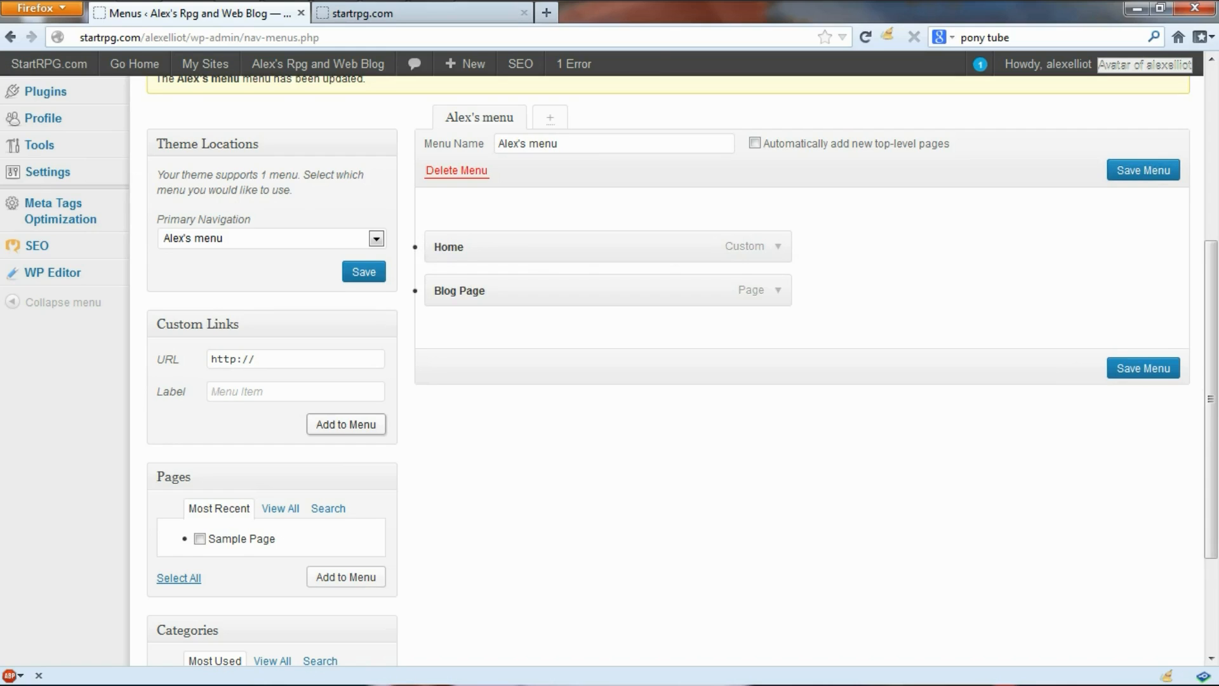
pyautogui.click(1144, 170)
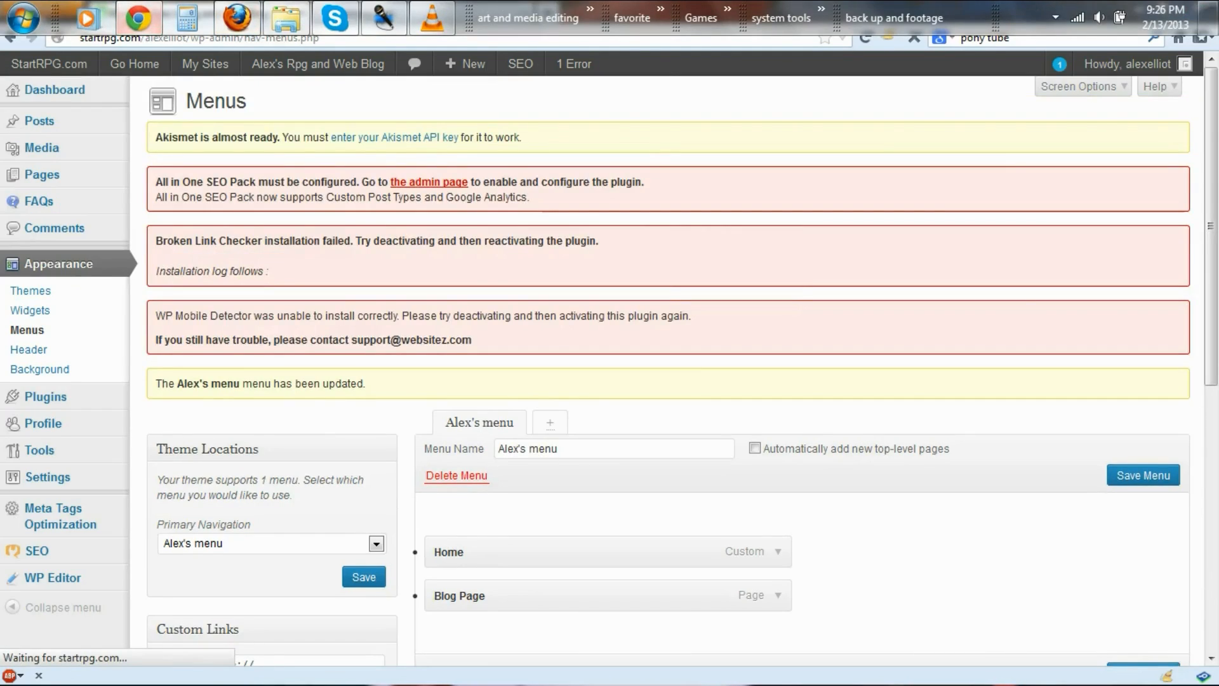
pyautogui.click(139, 17)
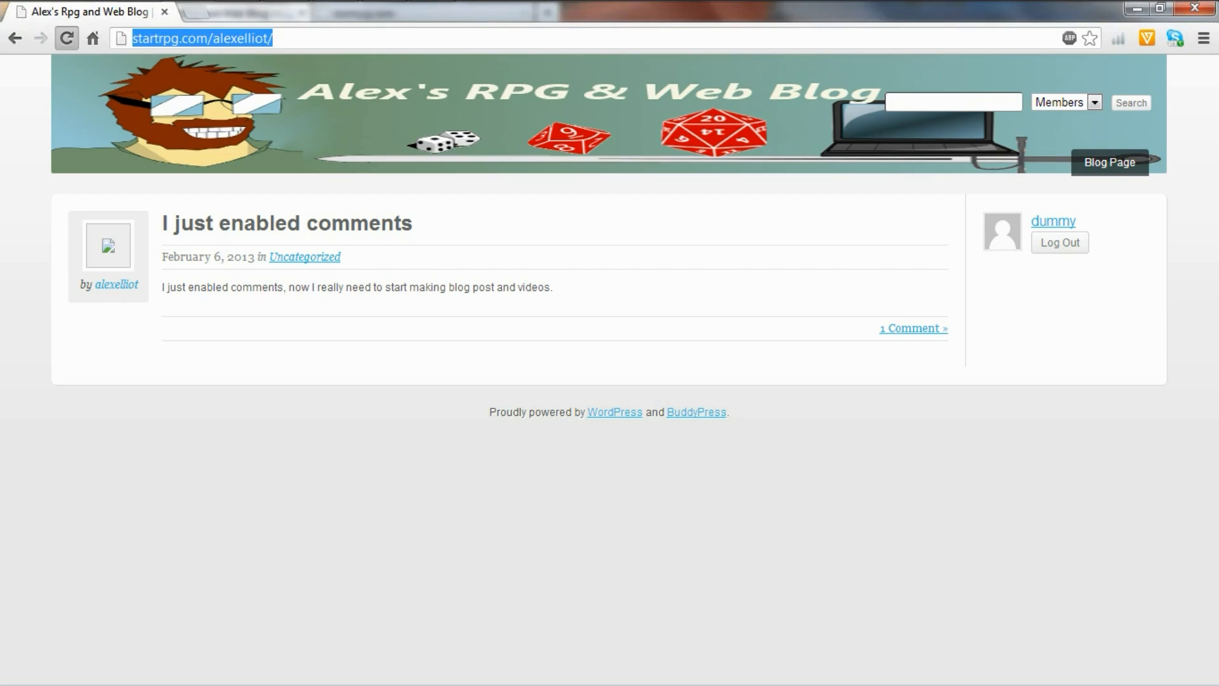
pyautogui.click(67, 38)
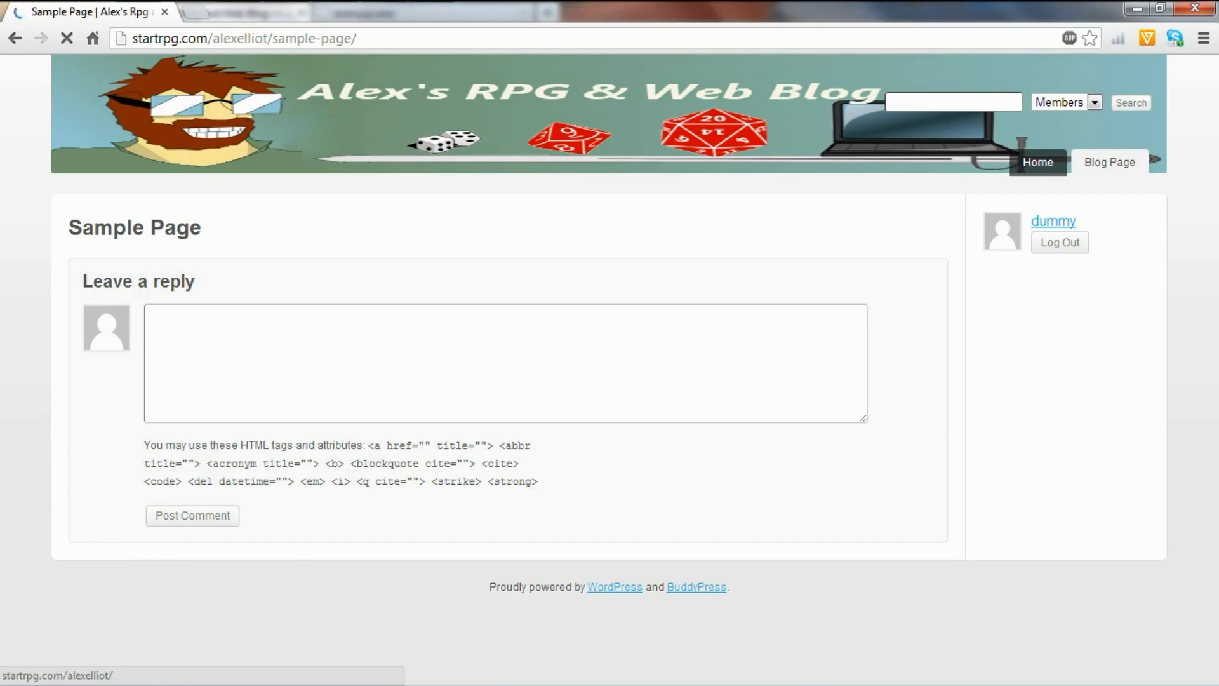
pyautogui.click(1110, 162)
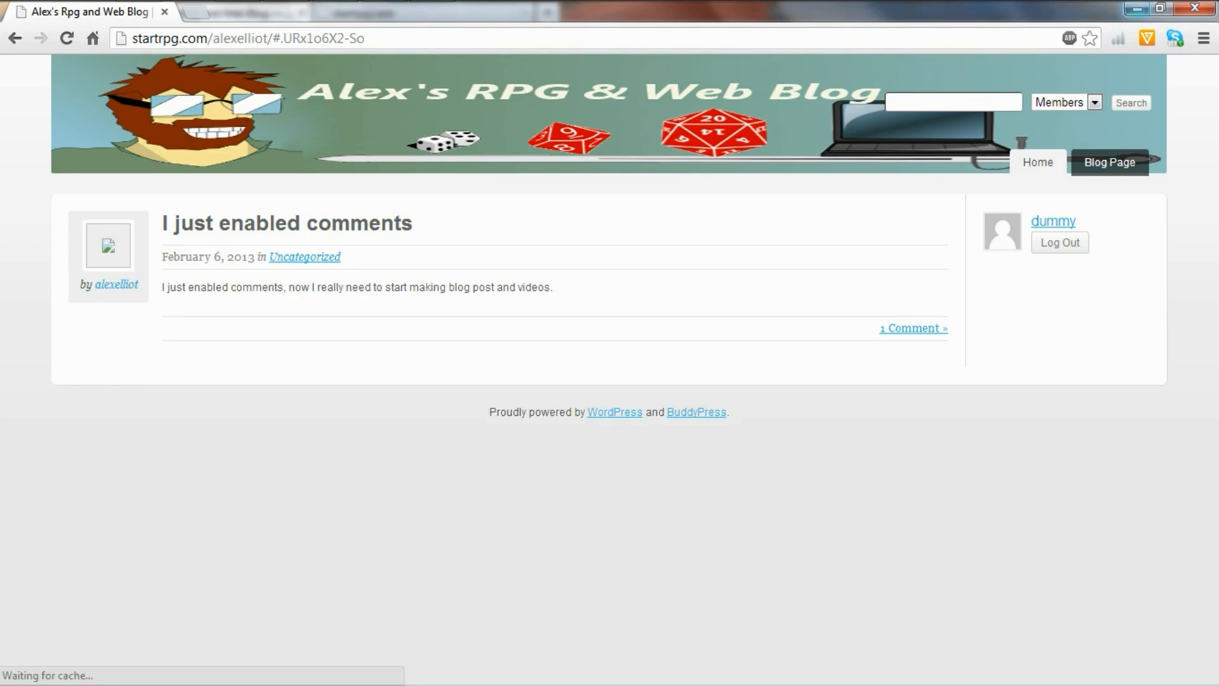
pyautogui.click(1137, 9)
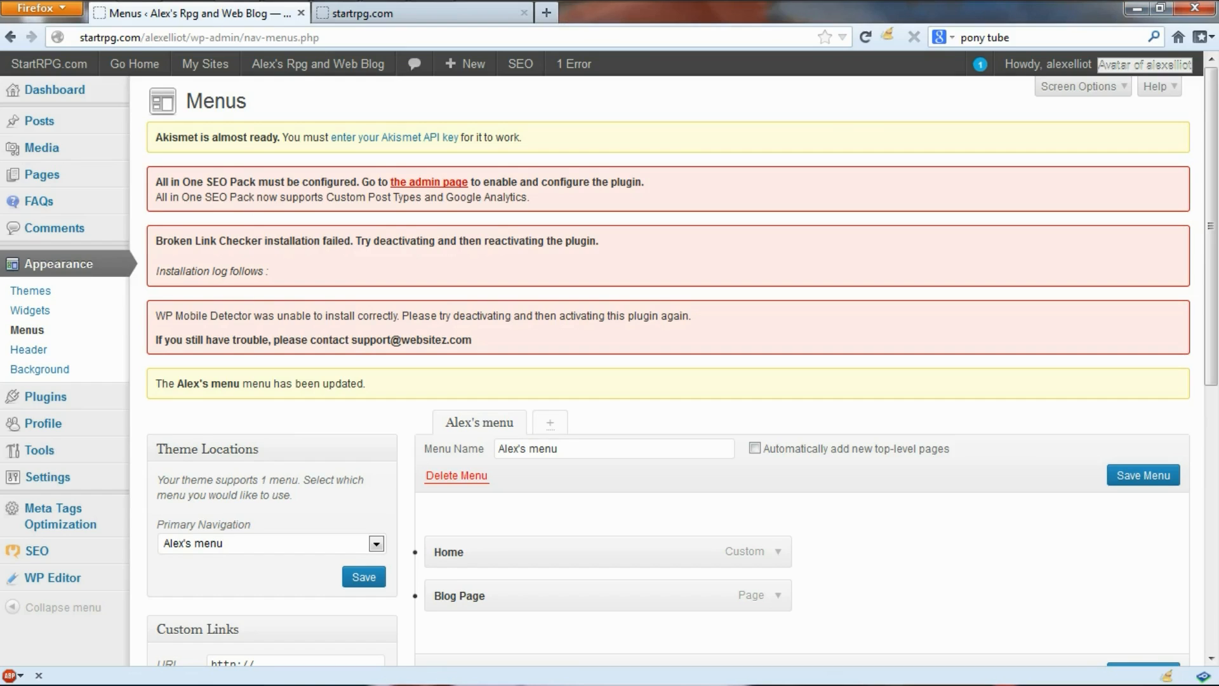
# Step: Open Appearance > Widgets and browse the Available Widgets list
pyautogui.scroll(-3, 145, 212)
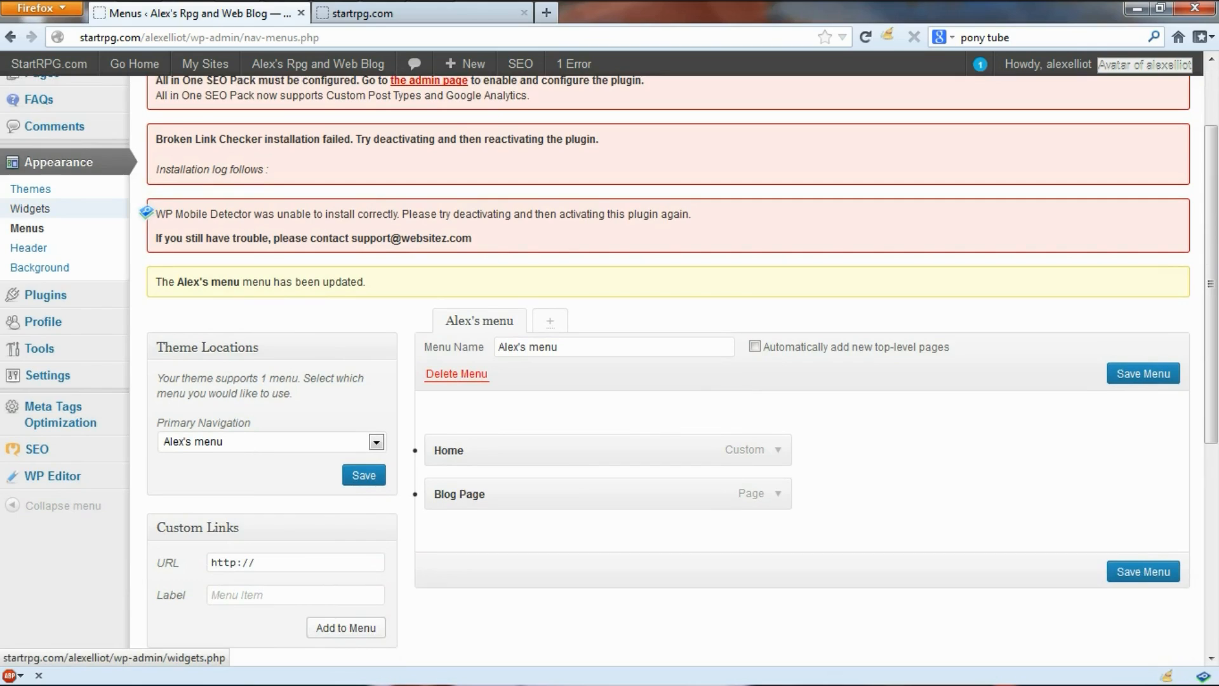
pyautogui.click(29, 209)
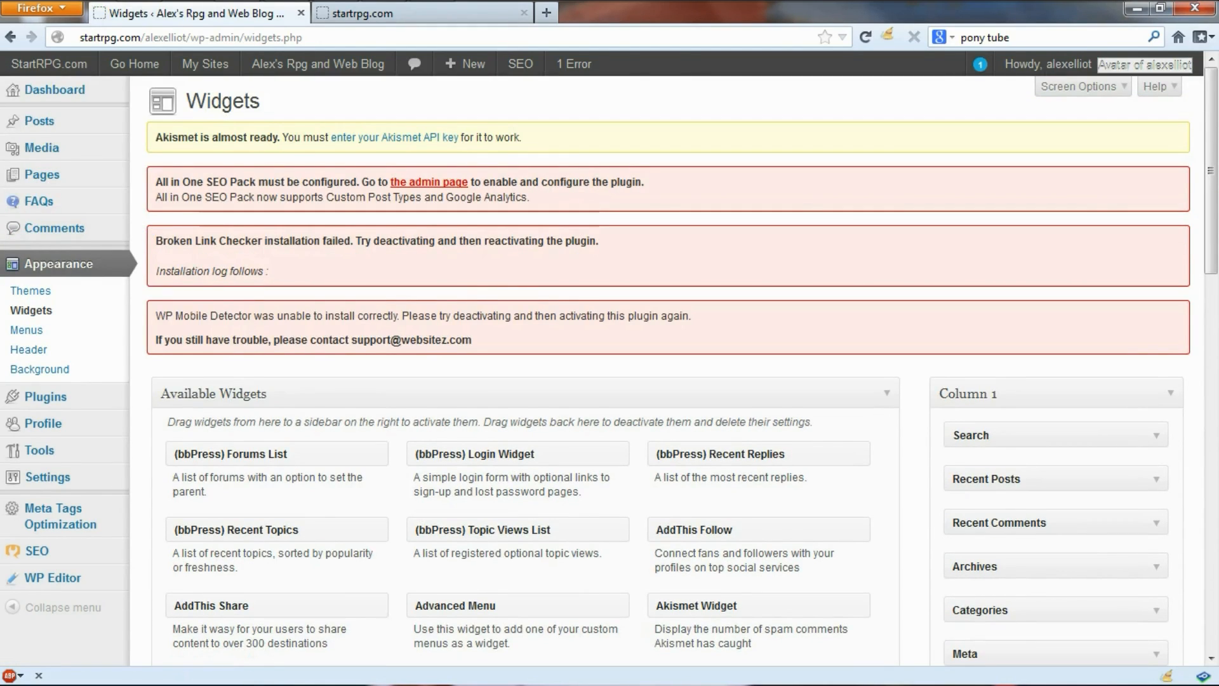
pyautogui.scroll(-5, 609, 368)
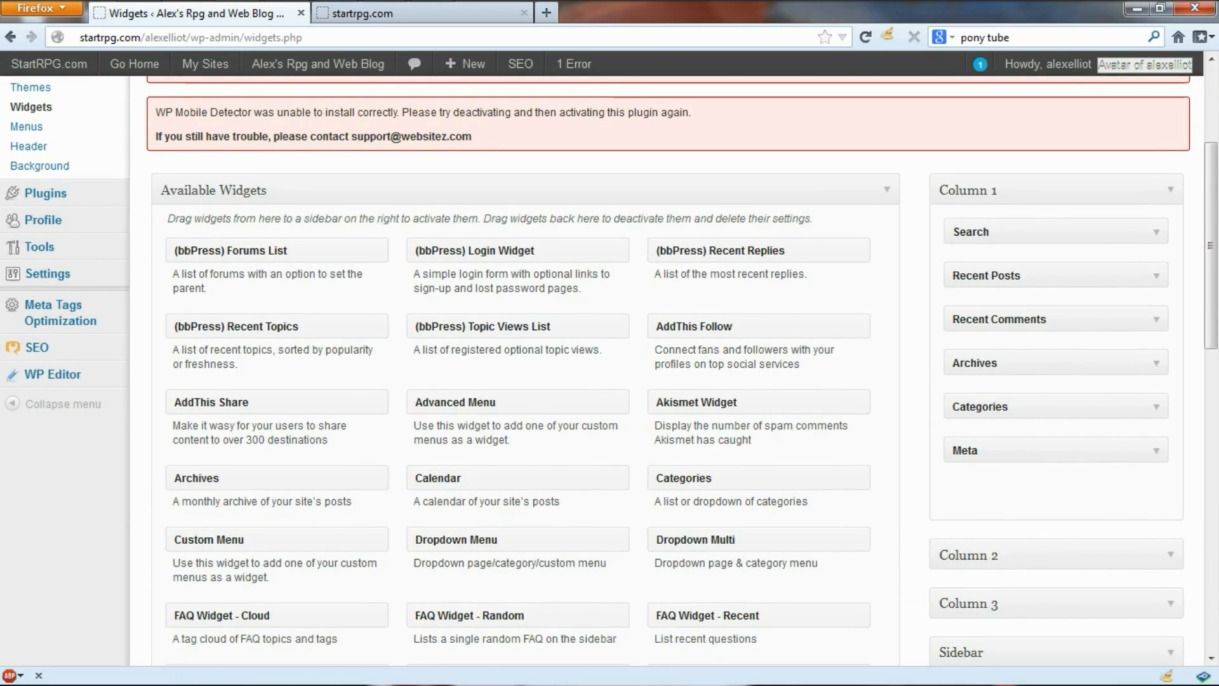
pyautogui.scroll(-8, 609, 368)
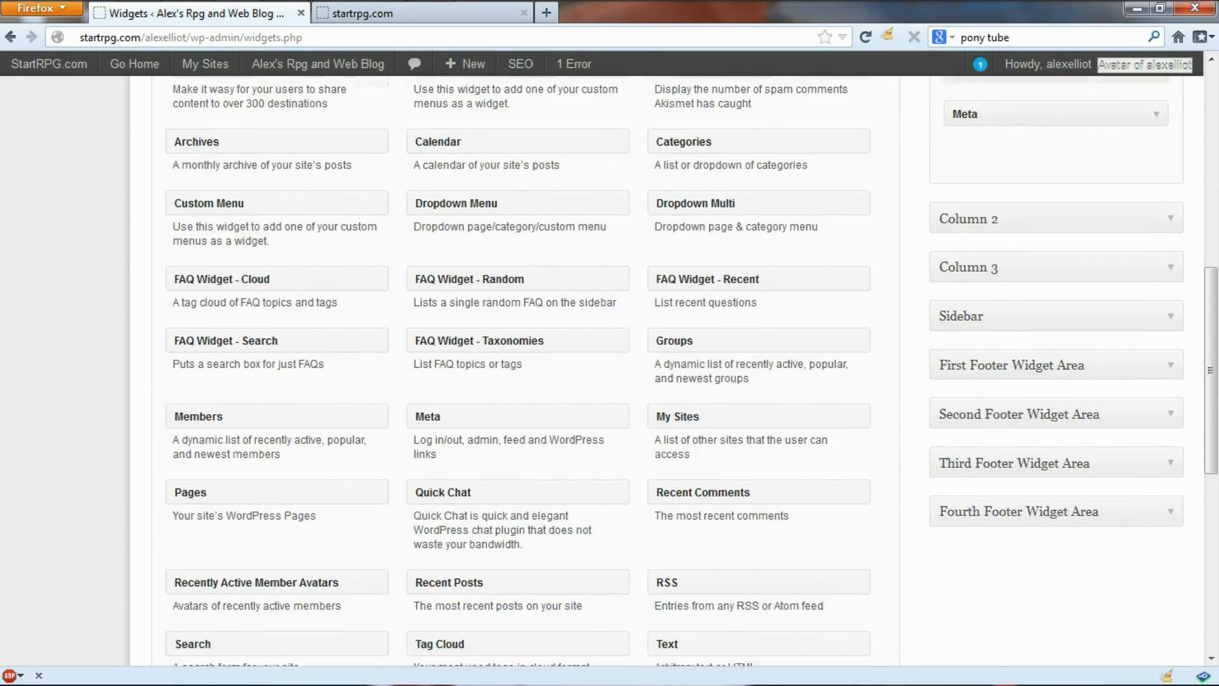
pyautogui.scroll(-9, 609, 368)
pyautogui.scroll(12, 609, 368)
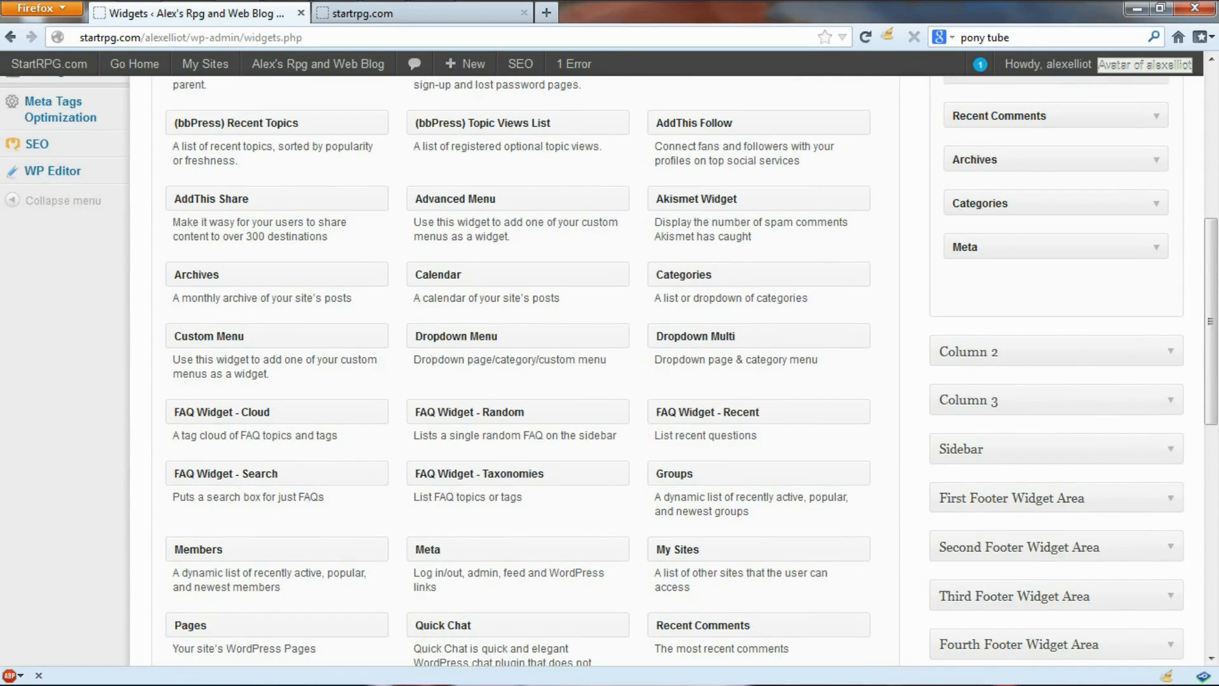
# Step: Glance at the live blog, then bring up the StartRPG.com home page
pyautogui.click(138, 16)
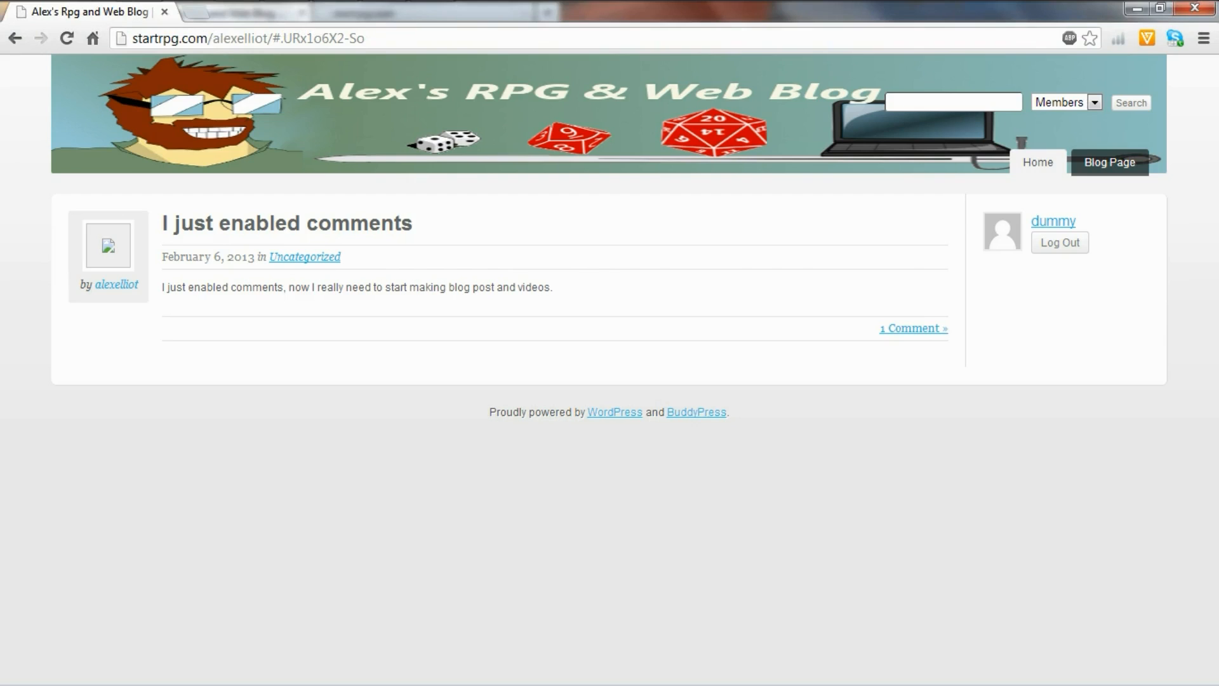
pyautogui.click(1136, 8)
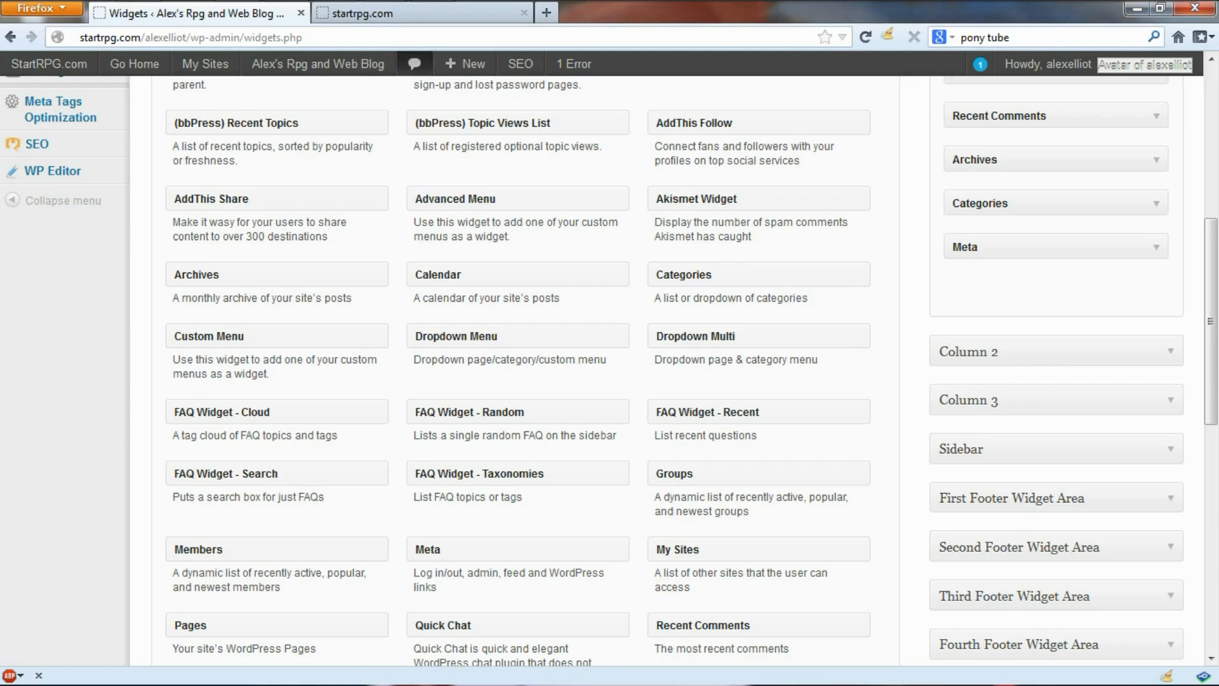
pyautogui.click(413, 13)
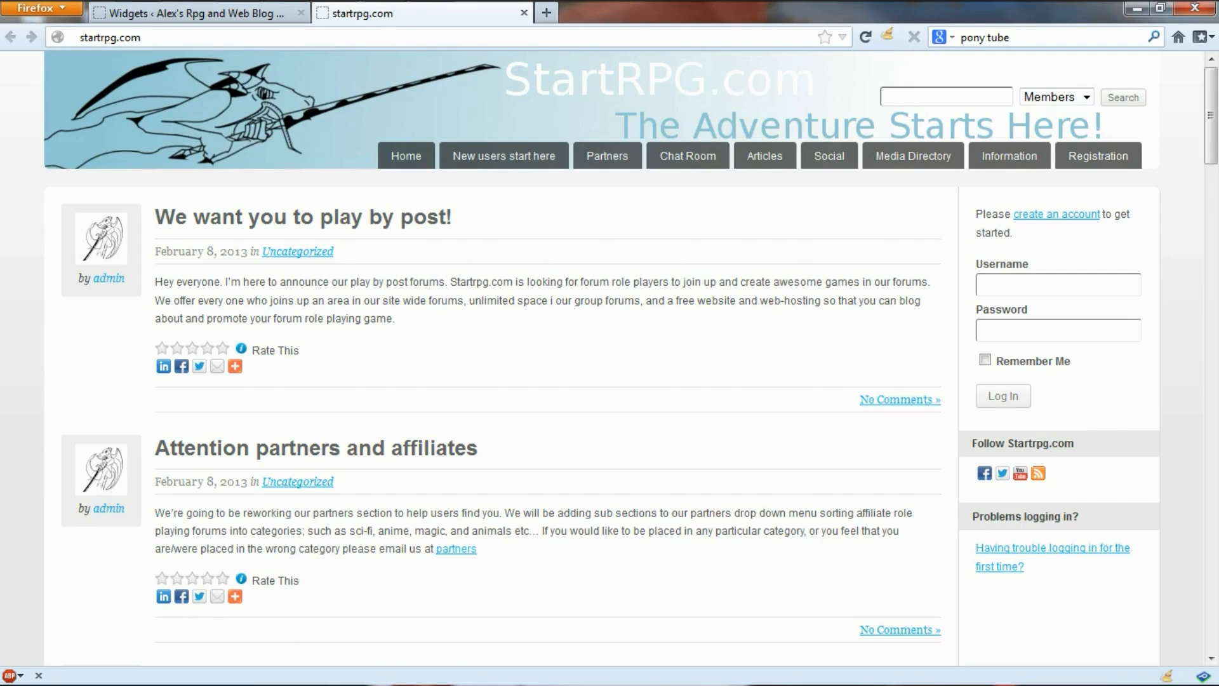
pyautogui.moveTo(972, 443); pyautogui.dragTo(1074, 443)
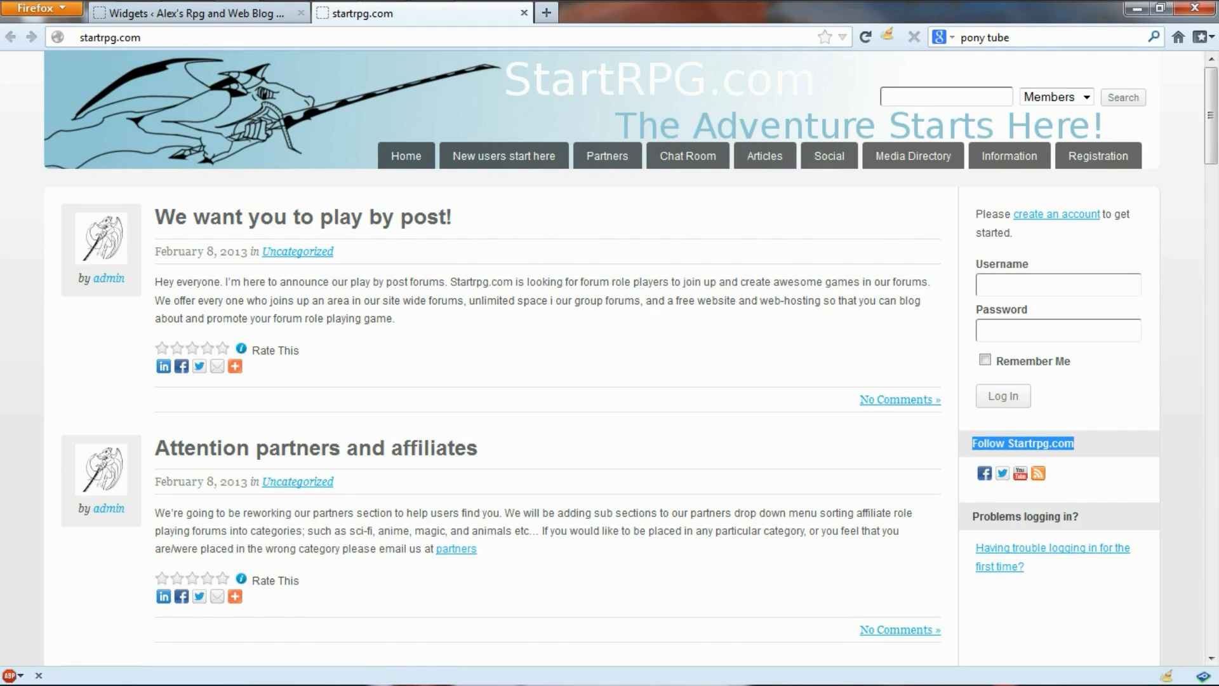
pyautogui.scroll(-3, 609, 355)
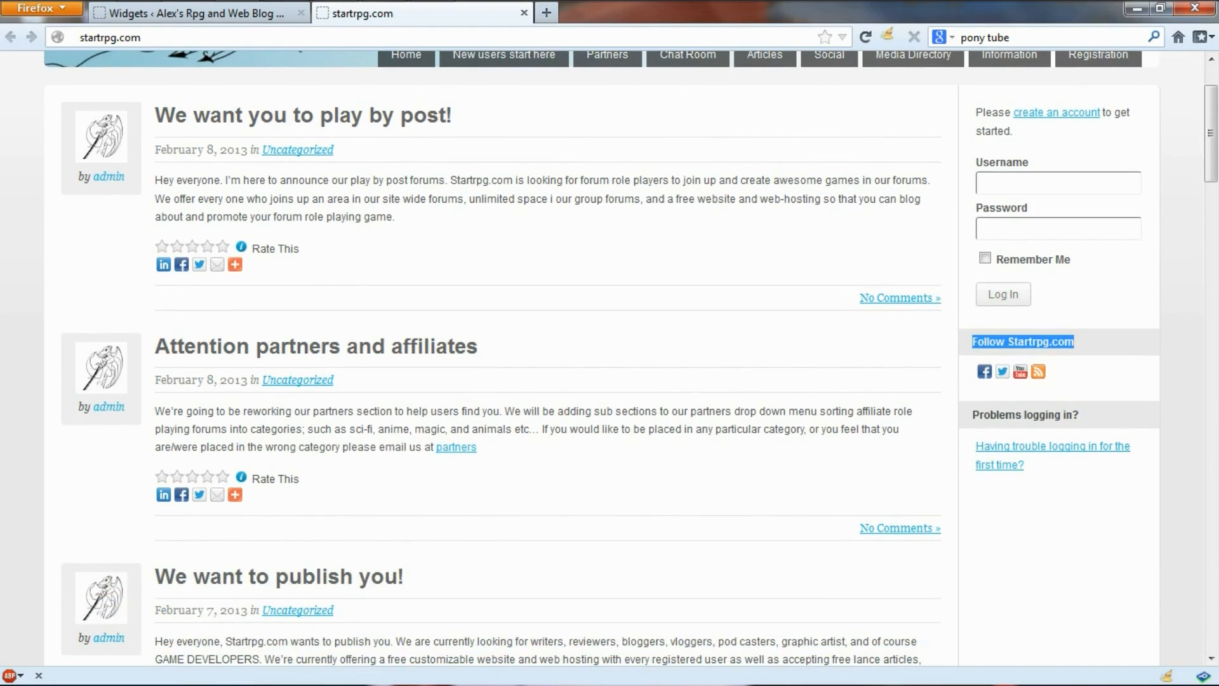
pyautogui.moveTo(972, 415); pyautogui.dragTo(1079, 415)
pyautogui.click(1081, 417)
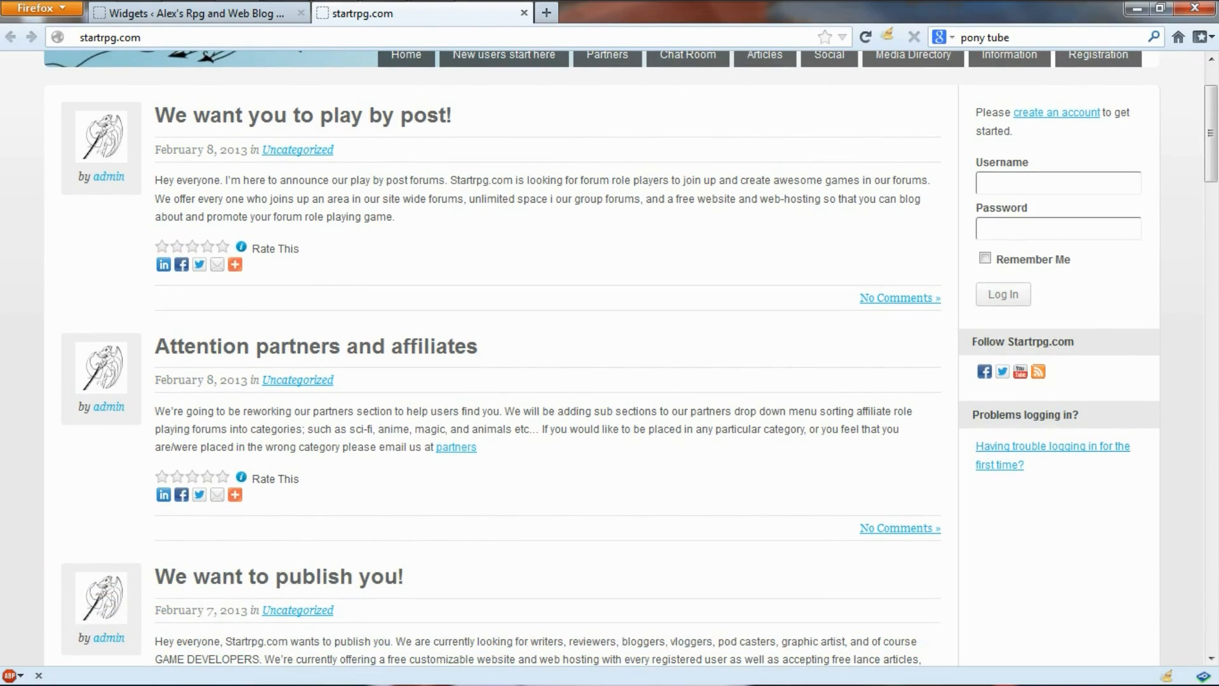
pyautogui.scroll(3, 610, 355)
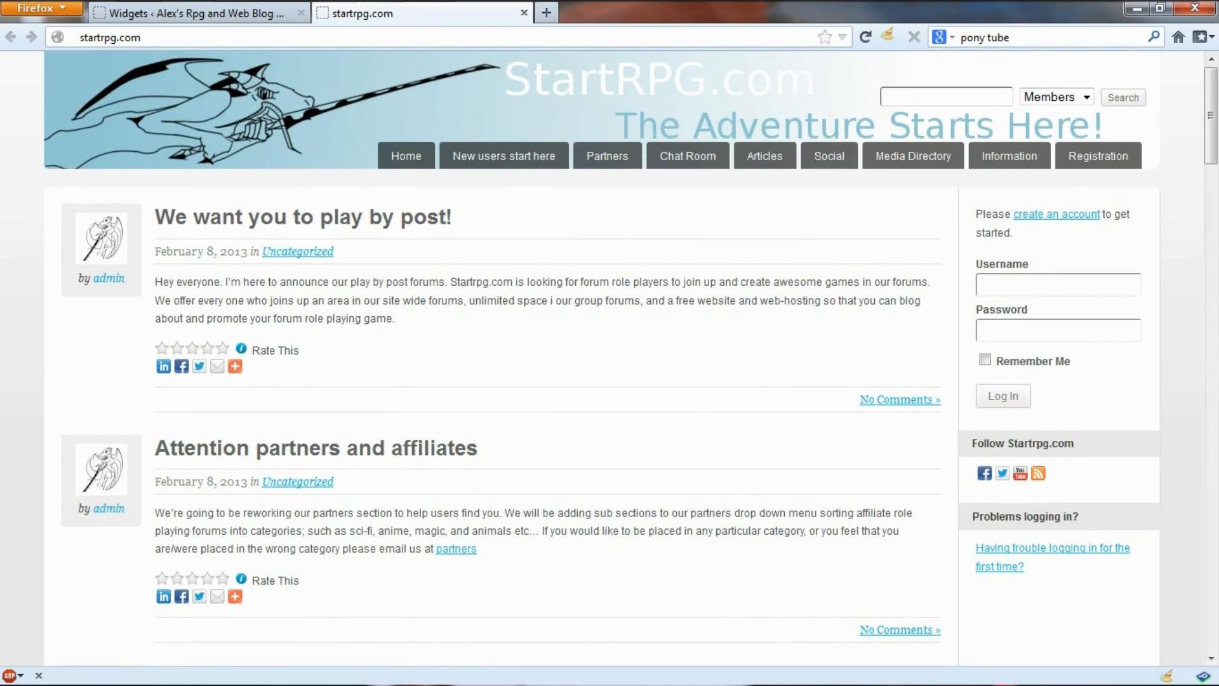
pyautogui.scroll(-3, 610, 355)
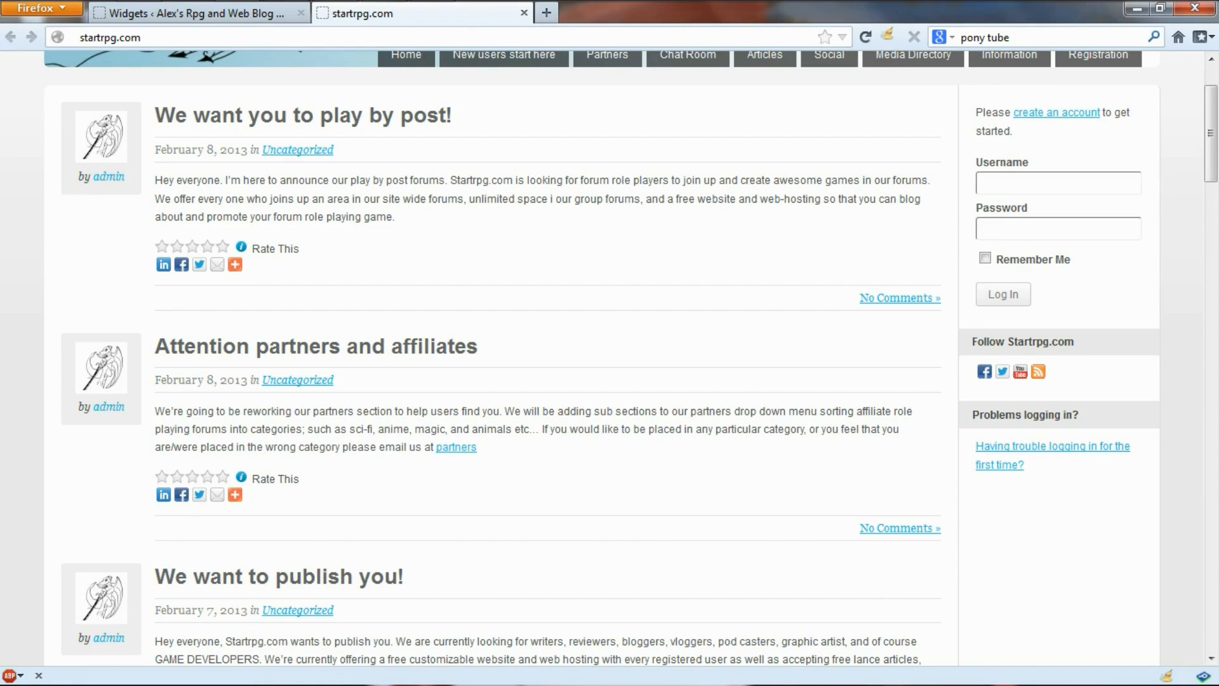
pyautogui.scroll(3, 610, 355)
# Step: Back on the Widgets page, expand the empty Sidebar area and scroll to the available widgets
pyautogui.click(196, 12)
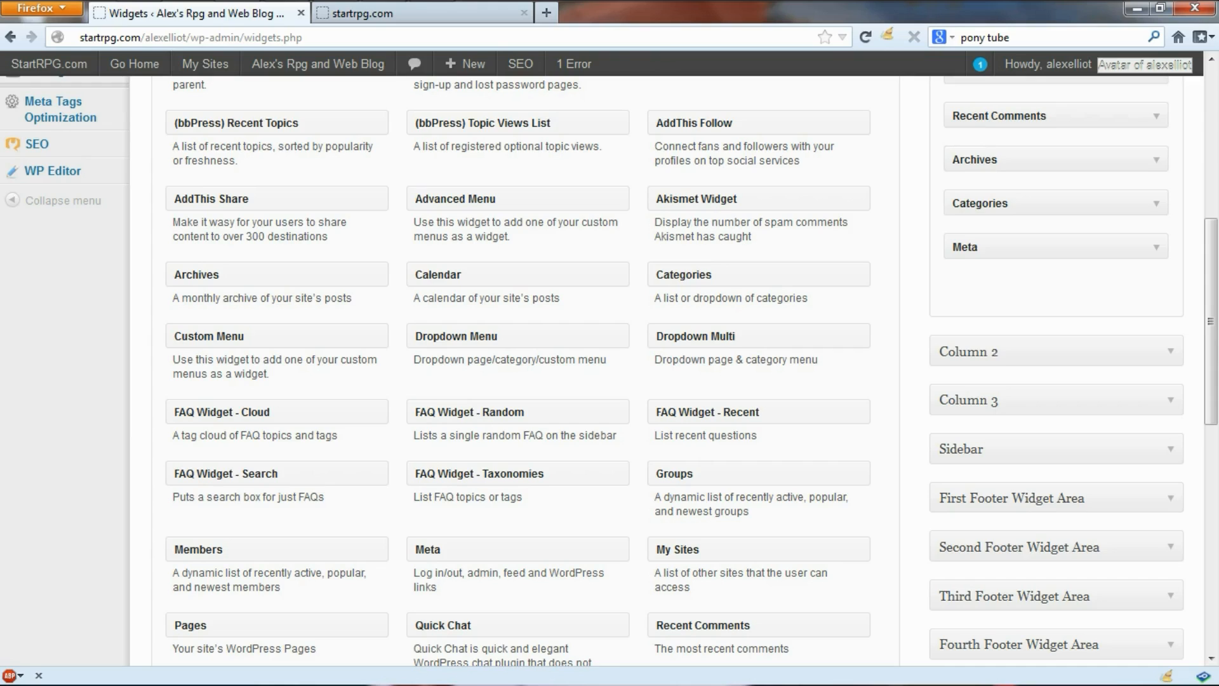
pyautogui.click(990, 448)
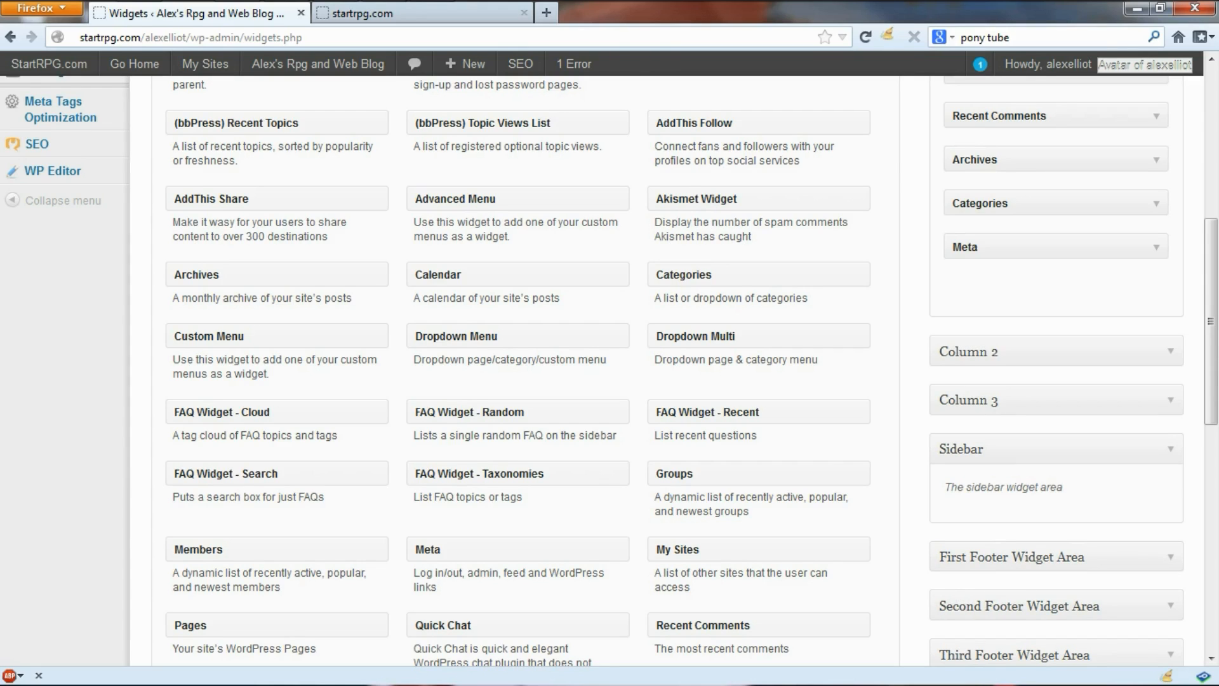
pyautogui.scroll(-3, 610, 356)
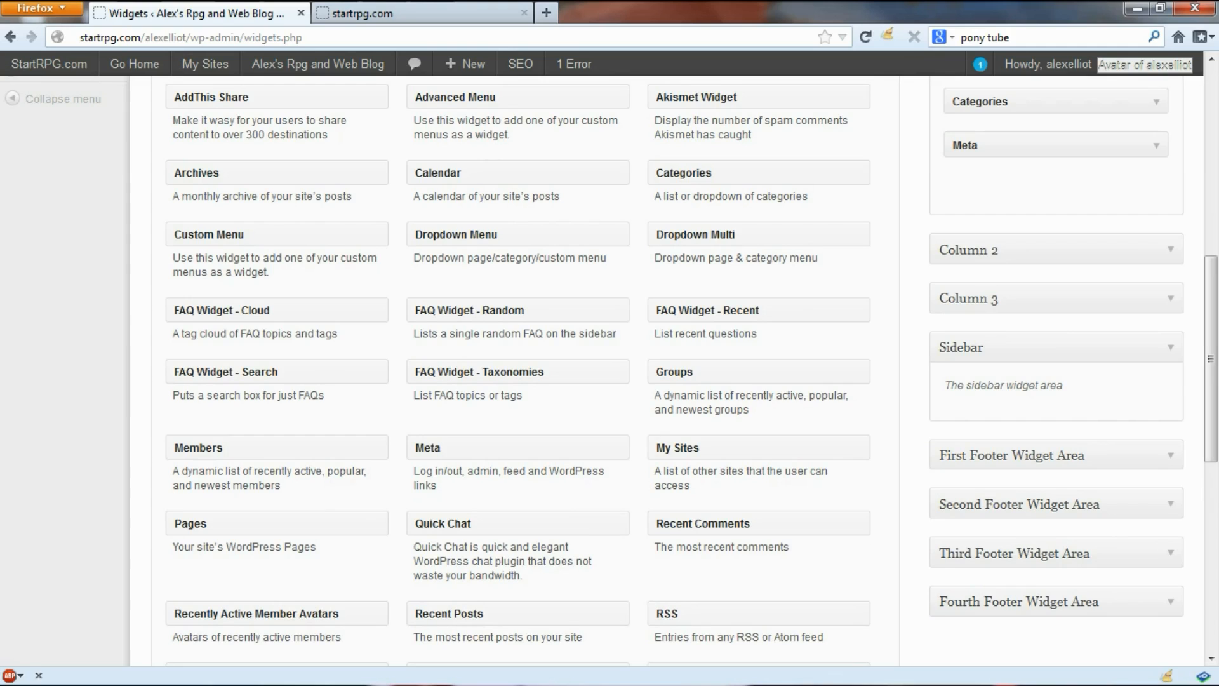
pyautogui.scroll(-6, 610, 368)
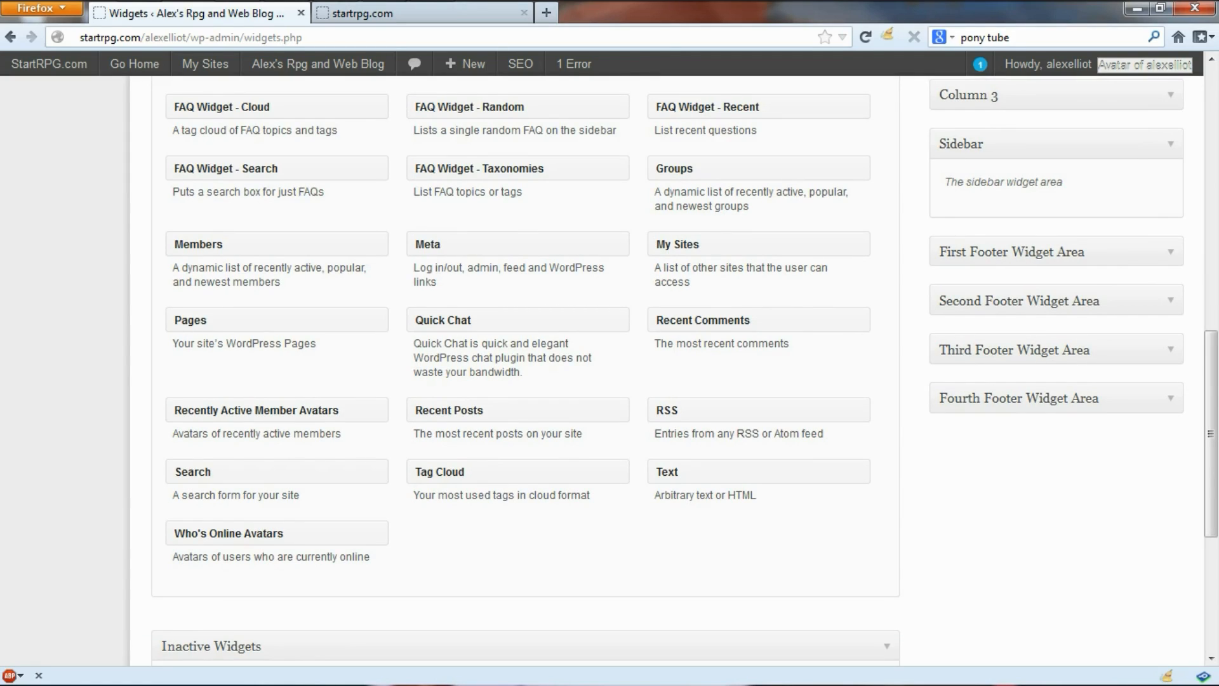
# Step: Put the Recently Active Member Avatars widget into the Sidebar
pyautogui.moveTo(256, 409); pyautogui.dragTo(1072, 190)
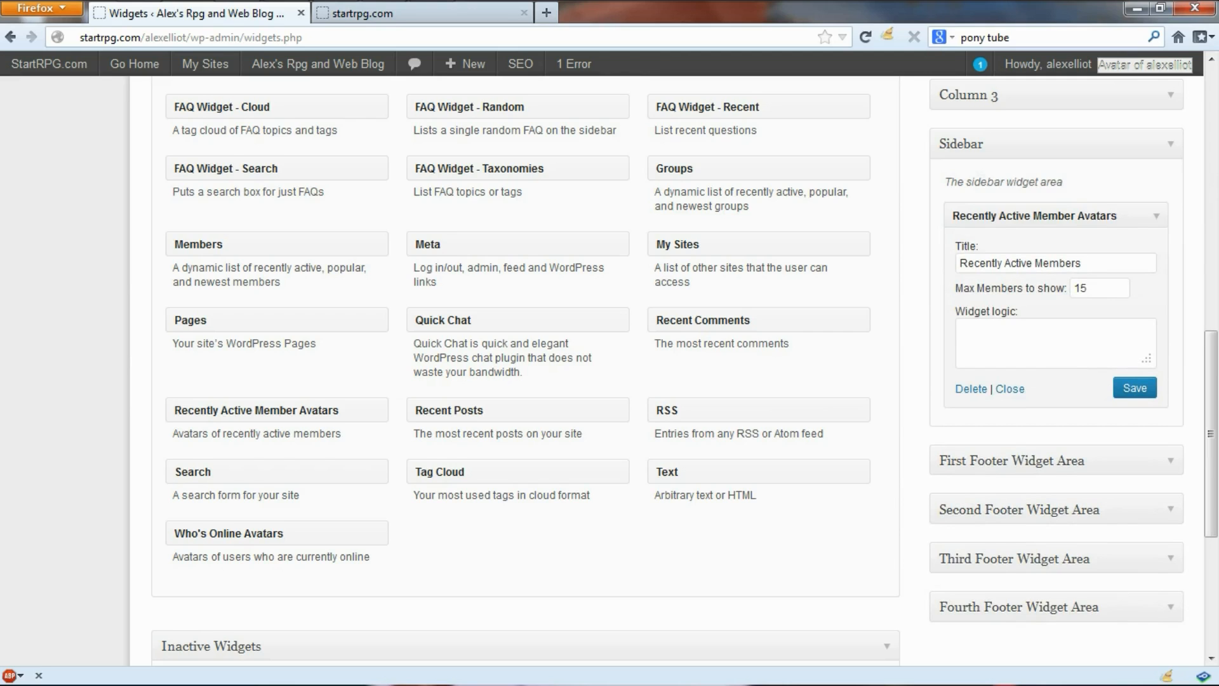
pyautogui.scroll(3, 609, 368)
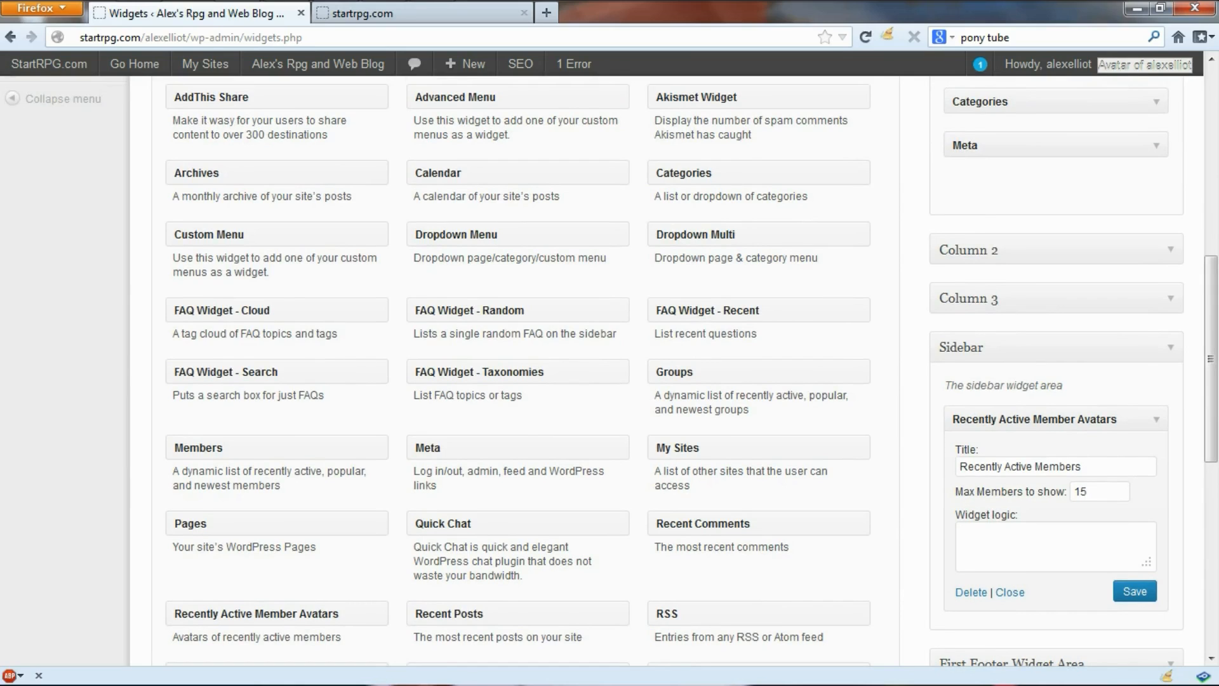
pyautogui.scroll(2, 609, 368)
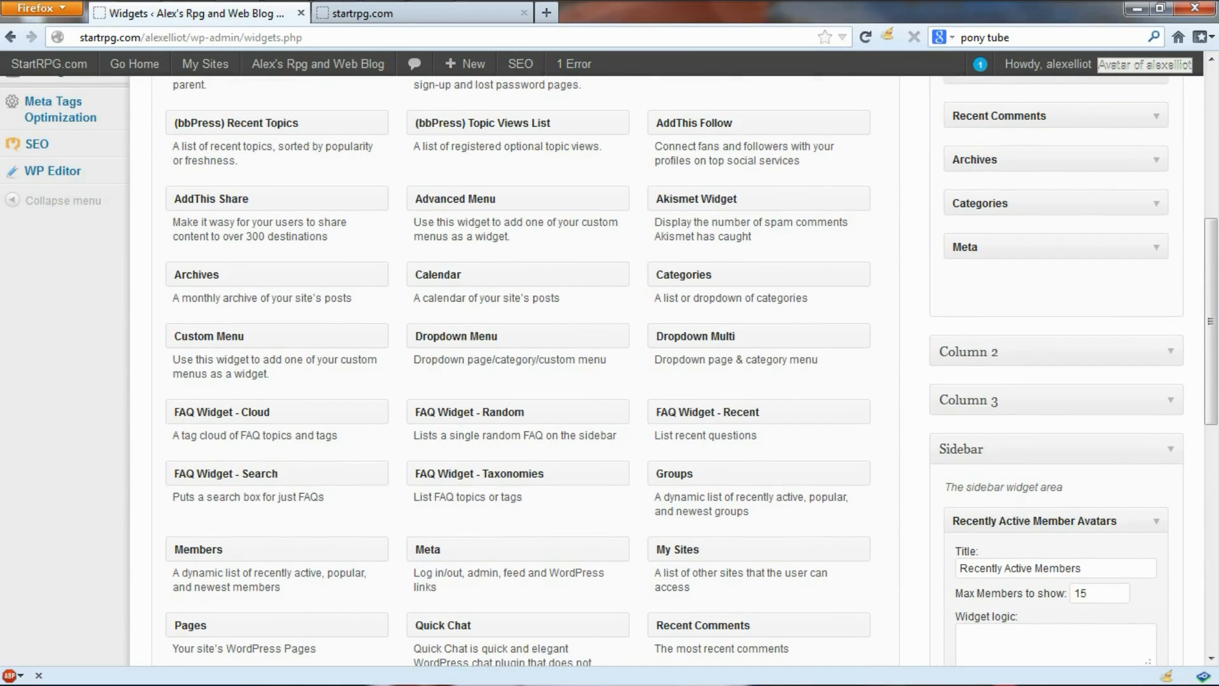
# Step: Place the Categories widget in the Sidebar below Recently Active Members
pyautogui.moveTo(711, 274); pyautogui.dragTo(1041, 305)
pyautogui.scroll(-3, 950, 480)
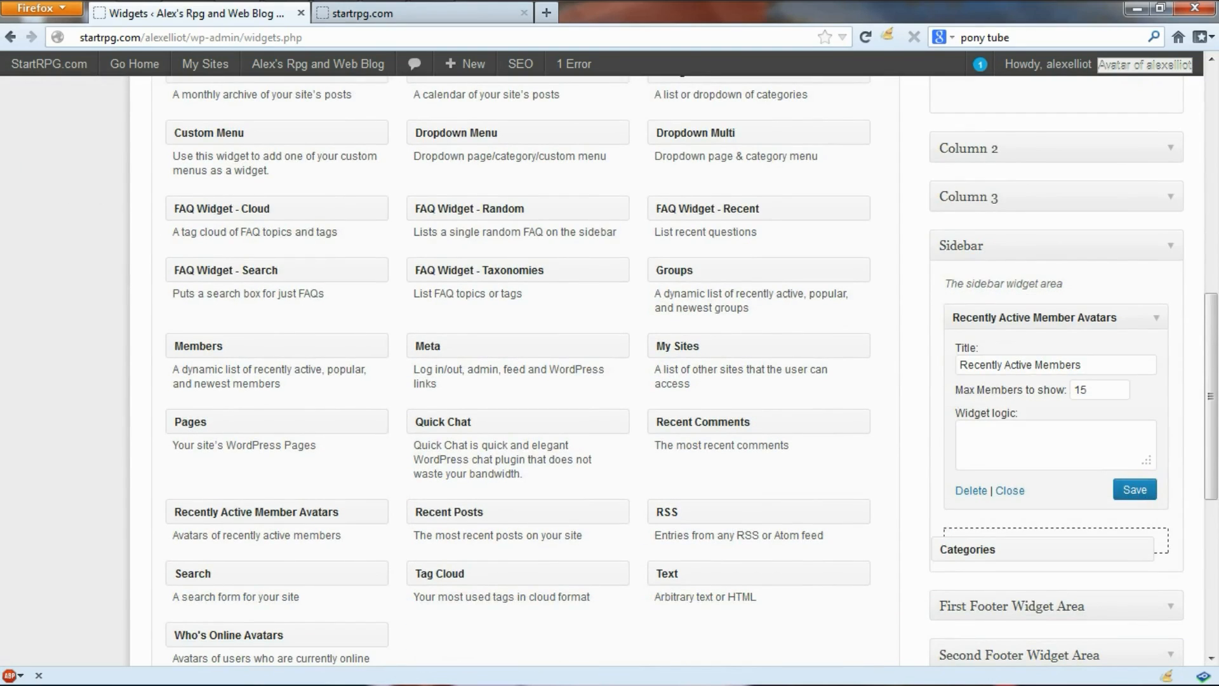
pyautogui.scroll(-2, 691, 370)
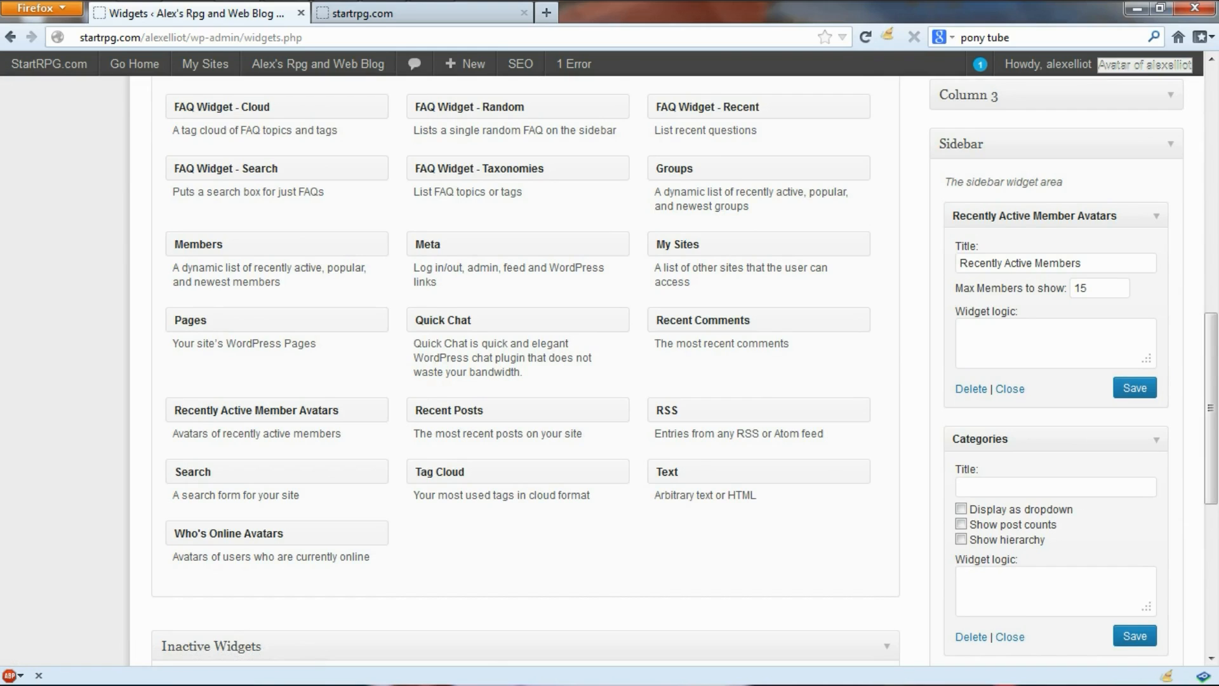
pyautogui.scroll(-2, 685, 372)
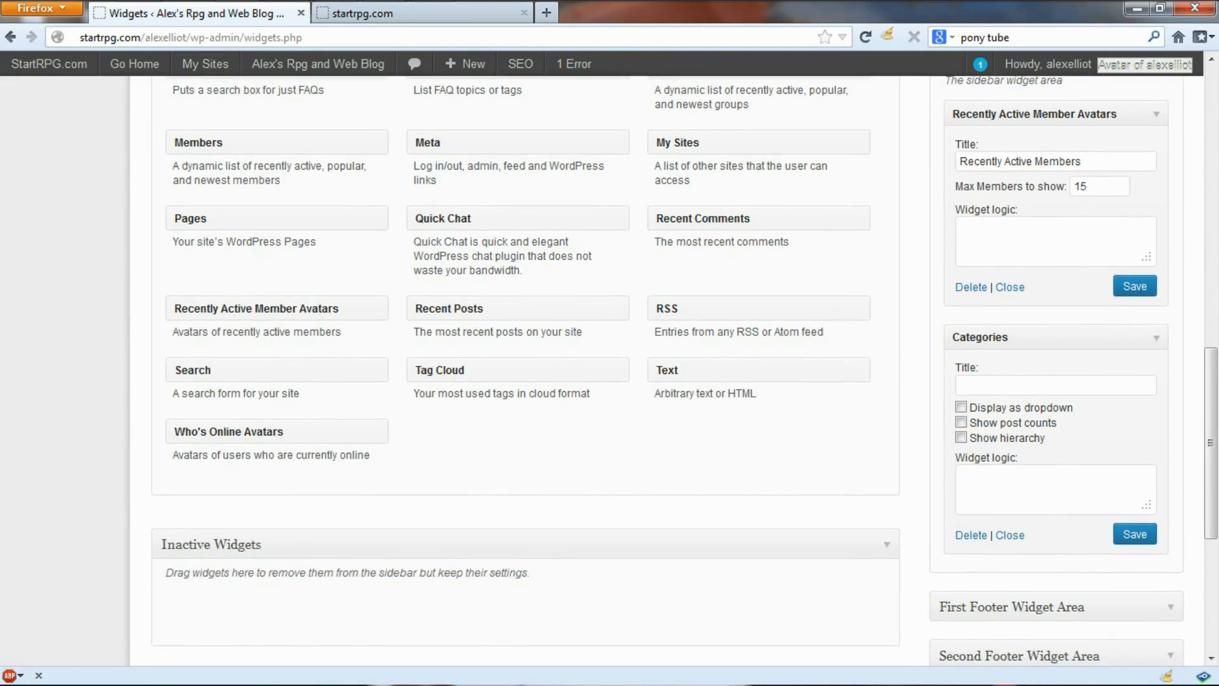
pyautogui.scroll(-2, 684, 371)
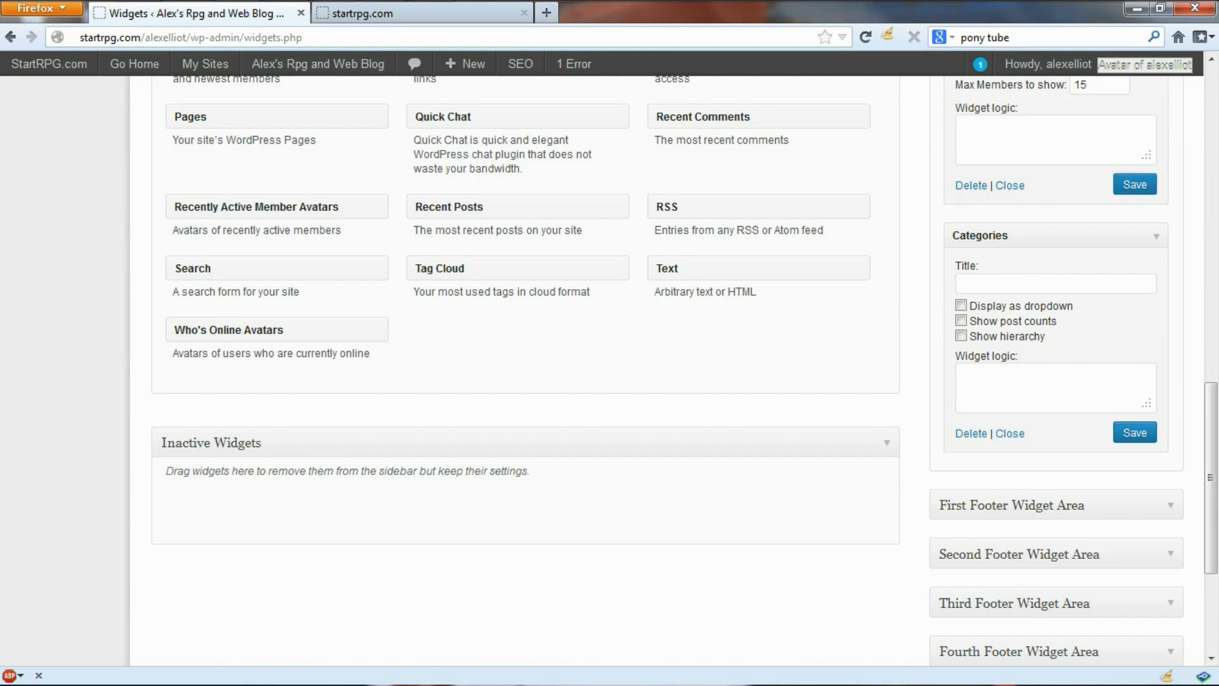
pyautogui.scroll(-3, 684, 371)
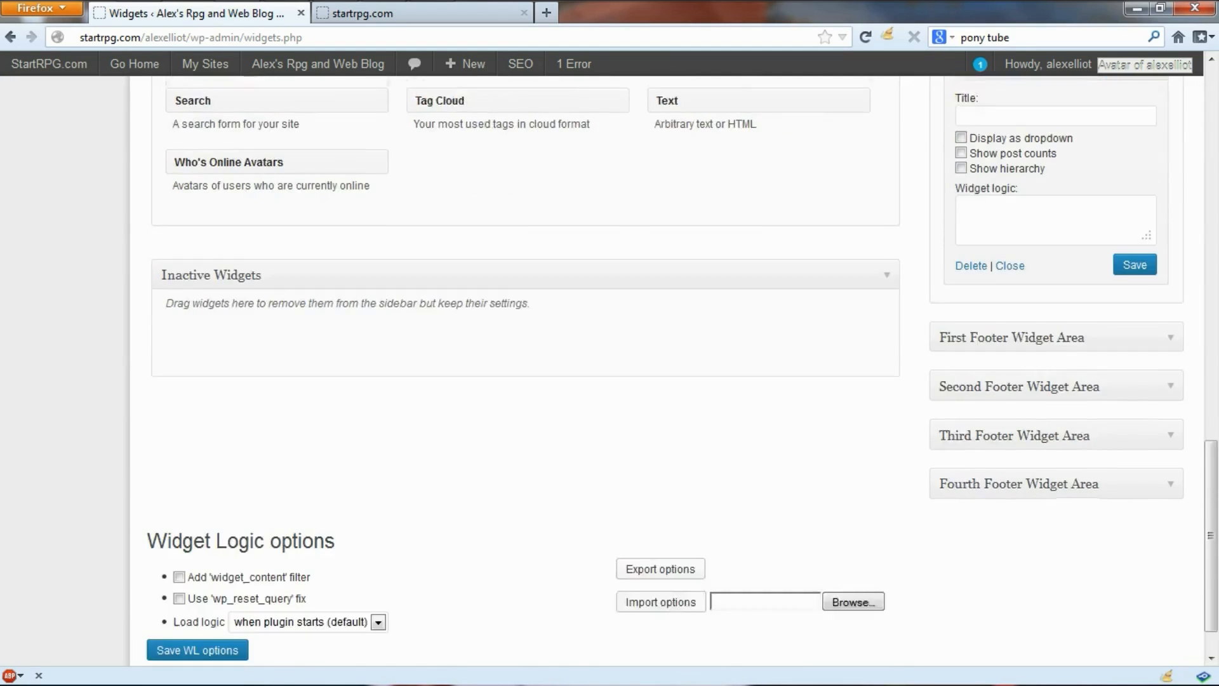
pyautogui.scroll(-1, 609, 371)
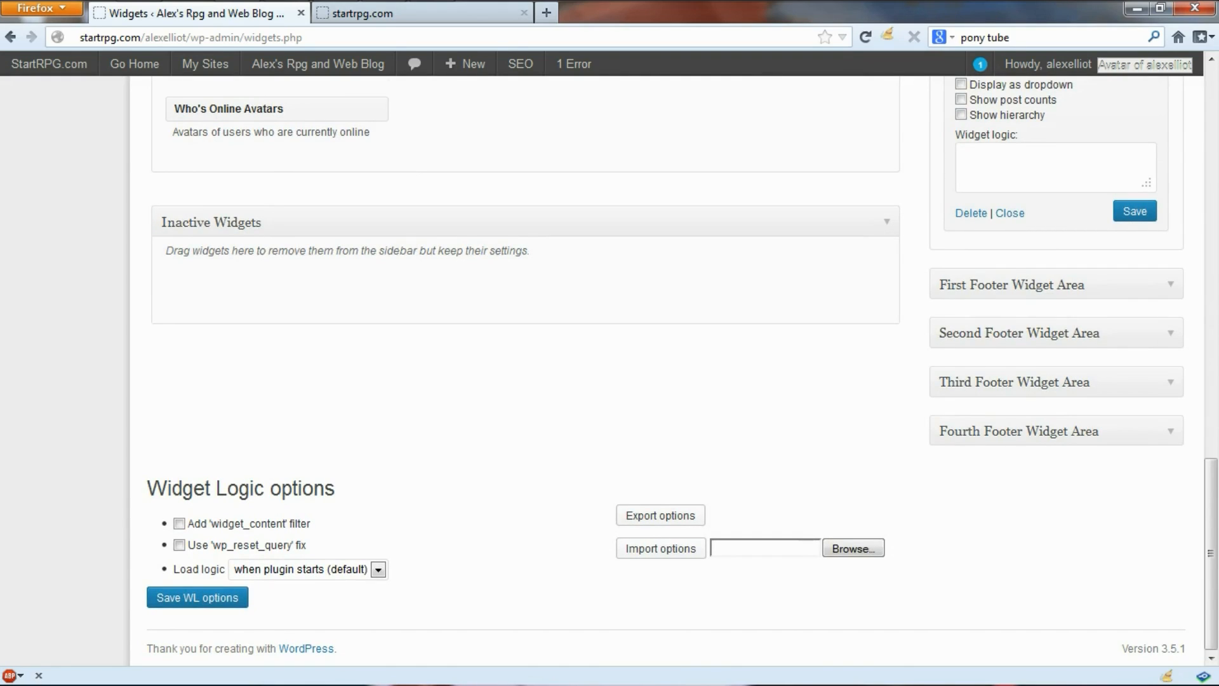
pyautogui.scroll(20, 667, 372)
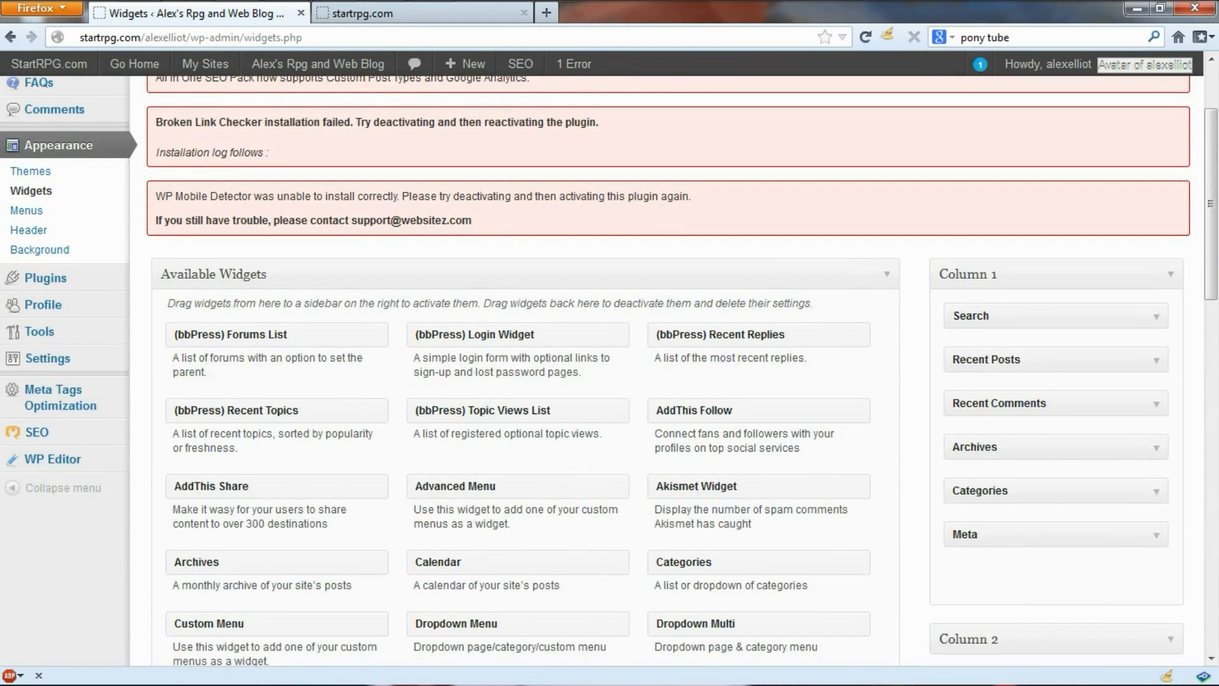
pyautogui.scroll(-20, 667, 371)
# Step: Save the widget logic settings and go to the Menus page showing Alex's menu
pyautogui.click(197, 596)
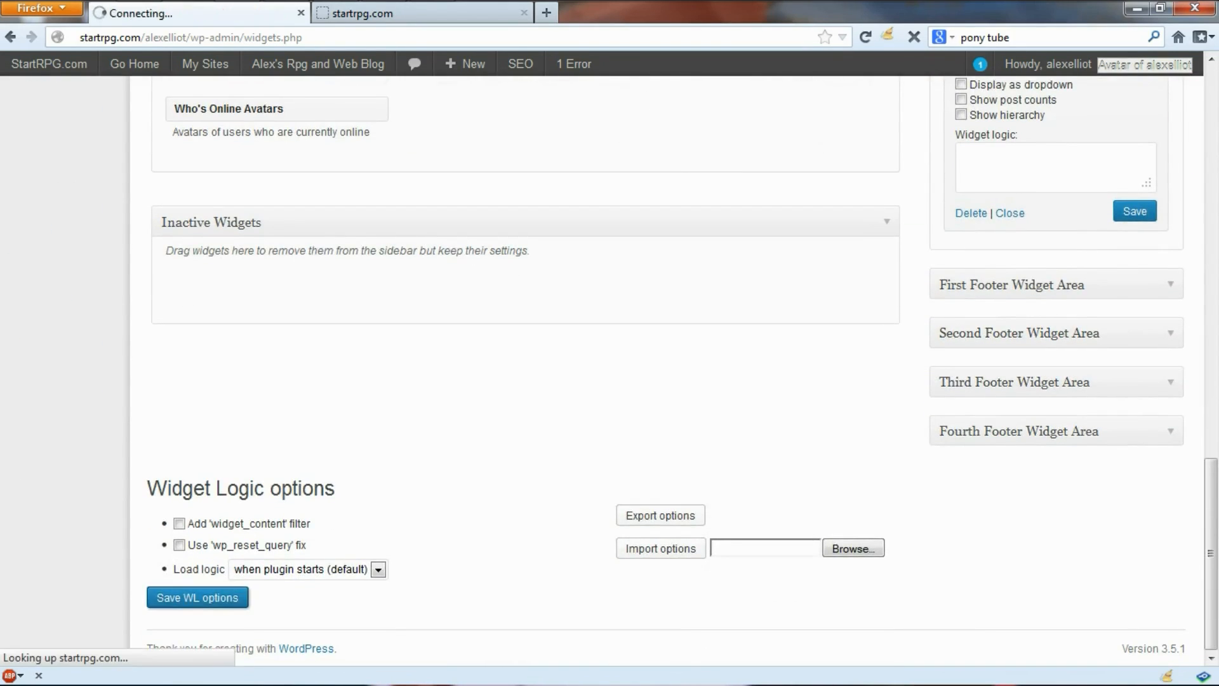
pyautogui.scroll(10, 198, 597)
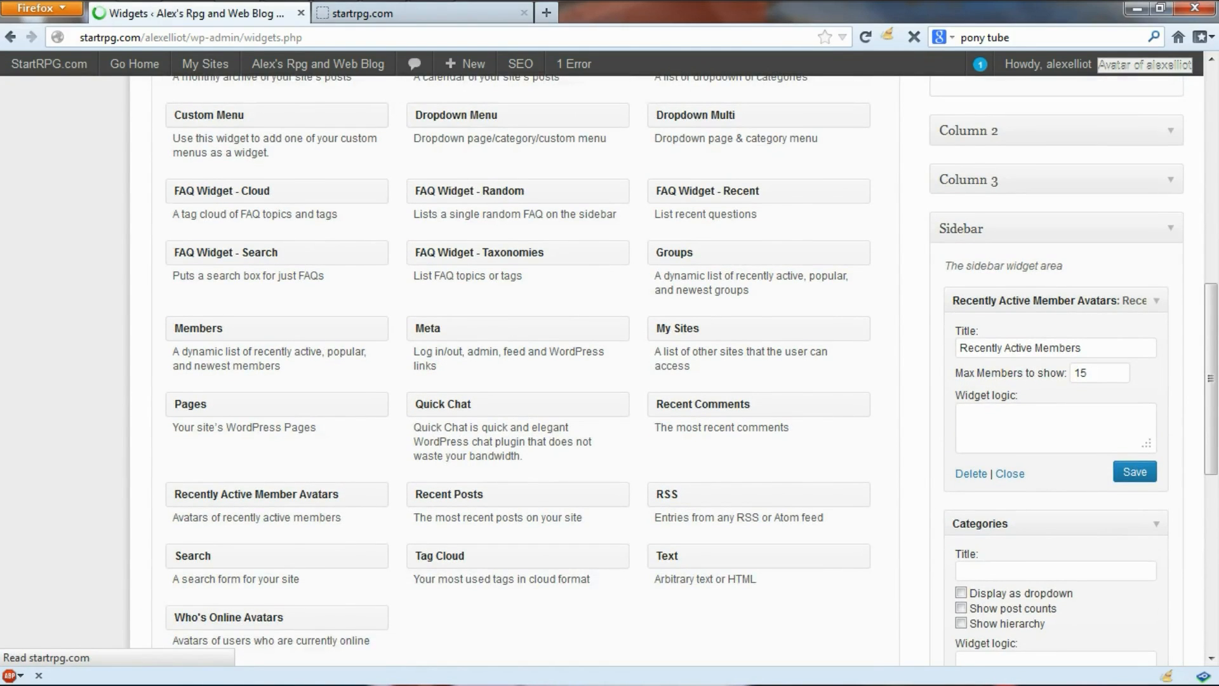
pyautogui.scroll(10, 610, 371)
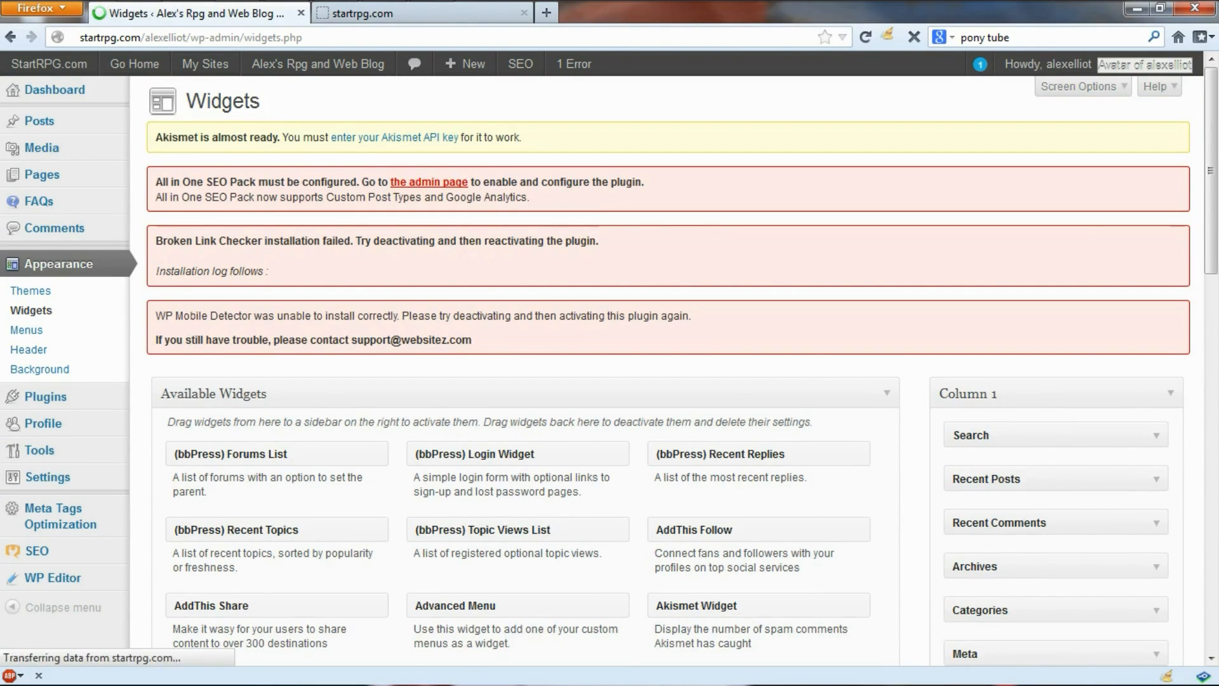
pyautogui.click(146, 331)
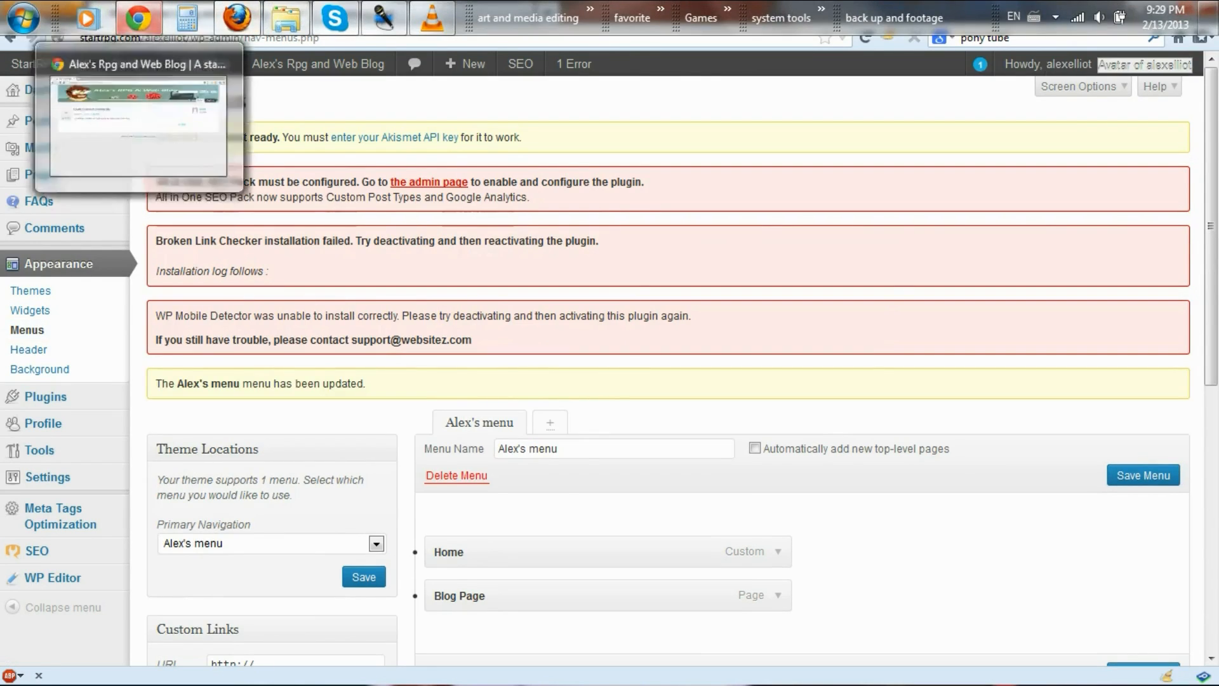
pyautogui.click(127, 115)
pyautogui.click(67, 39)
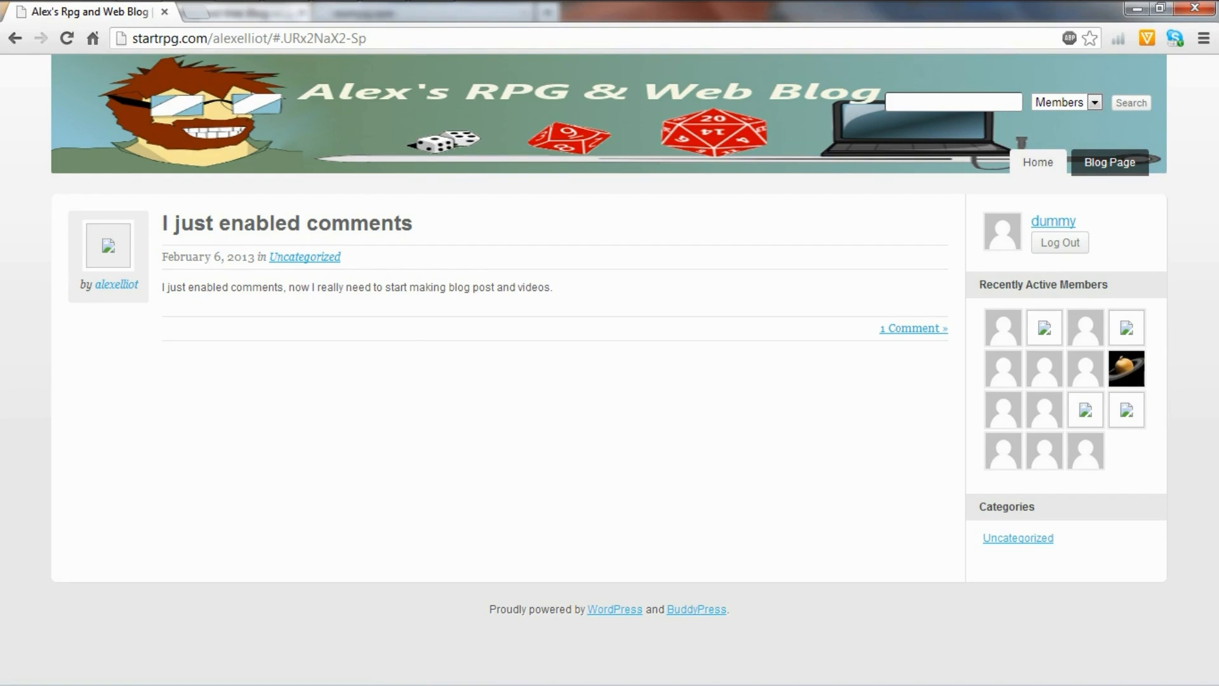
pyautogui.moveTo(979, 284); pyautogui.dragTo(1108, 284)
pyautogui.click(1111, 285)
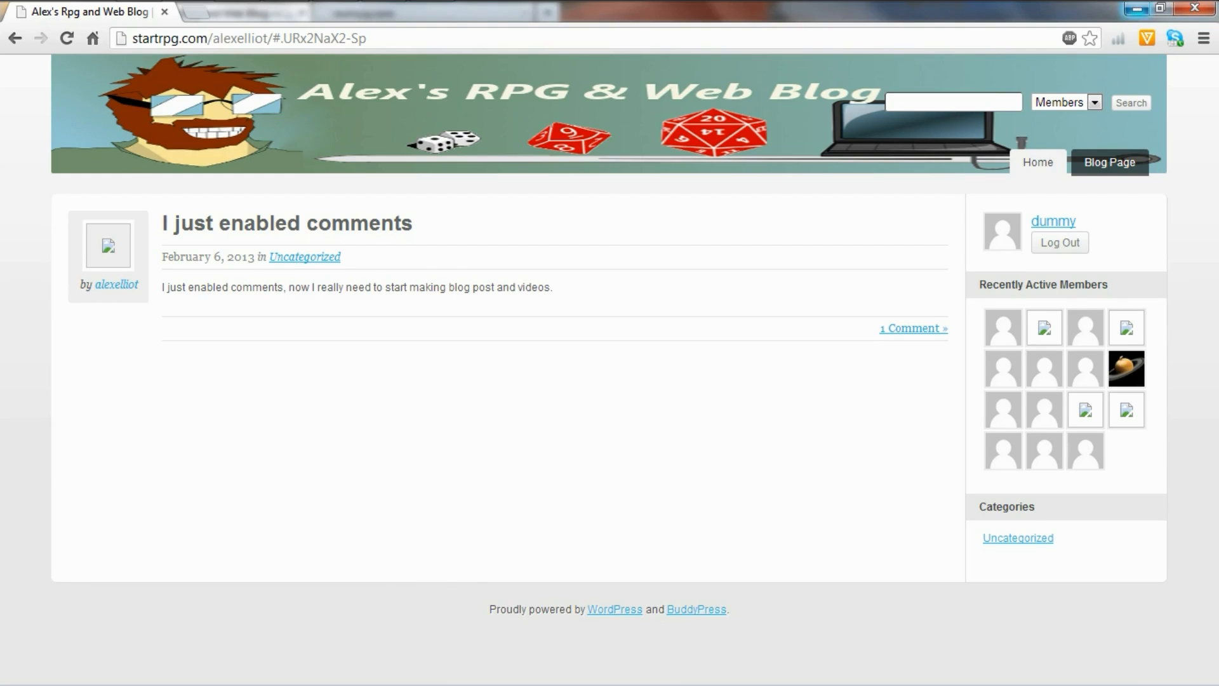
pyautogui.click(1137, 9)
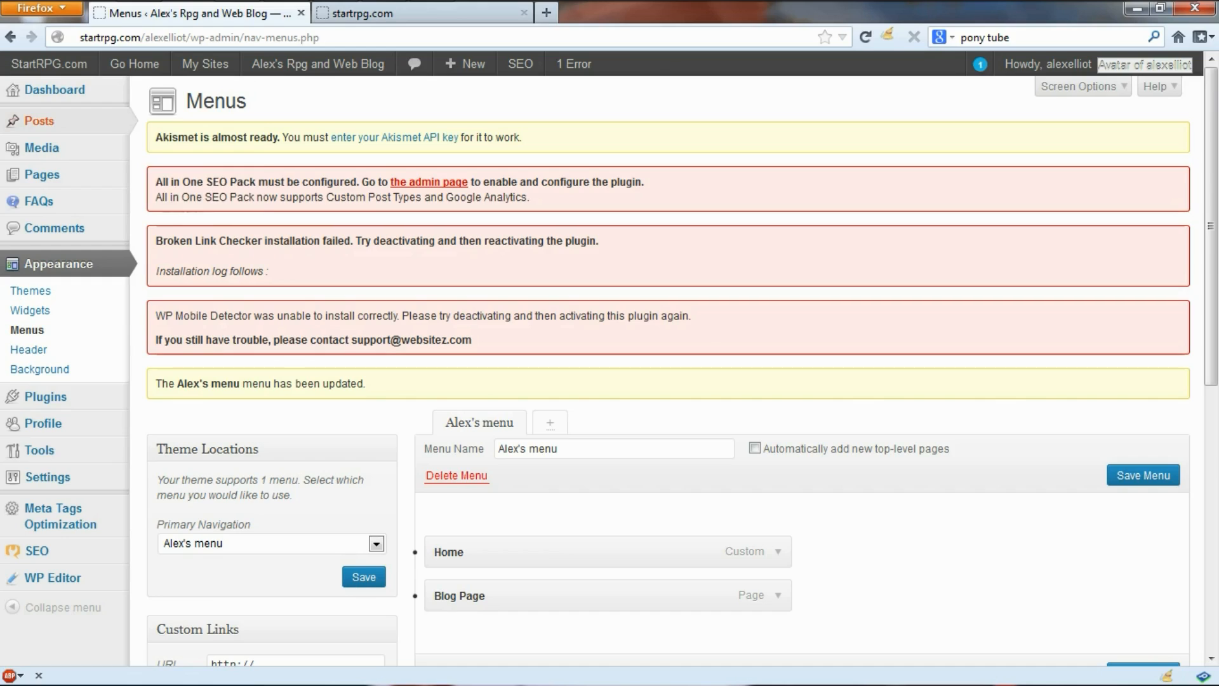
# Step: From the Posts list, start a blank new post with Add New
pyautogui.click(146, 126)
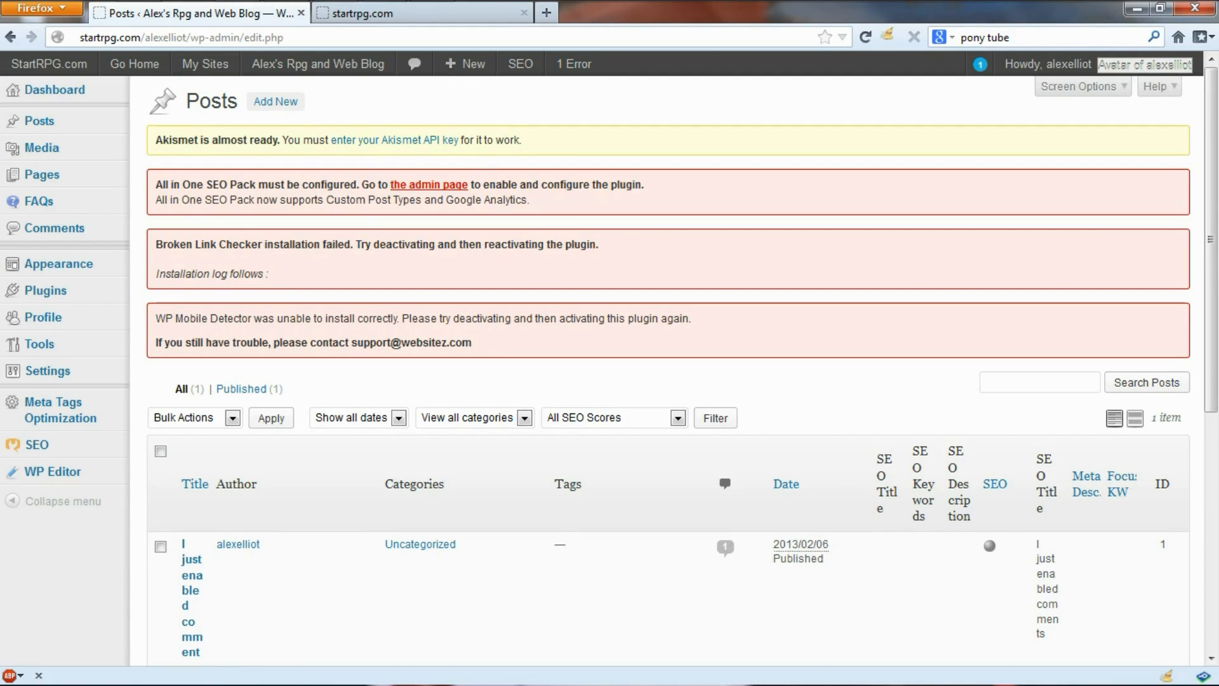
pyautogui.click(302, 102)
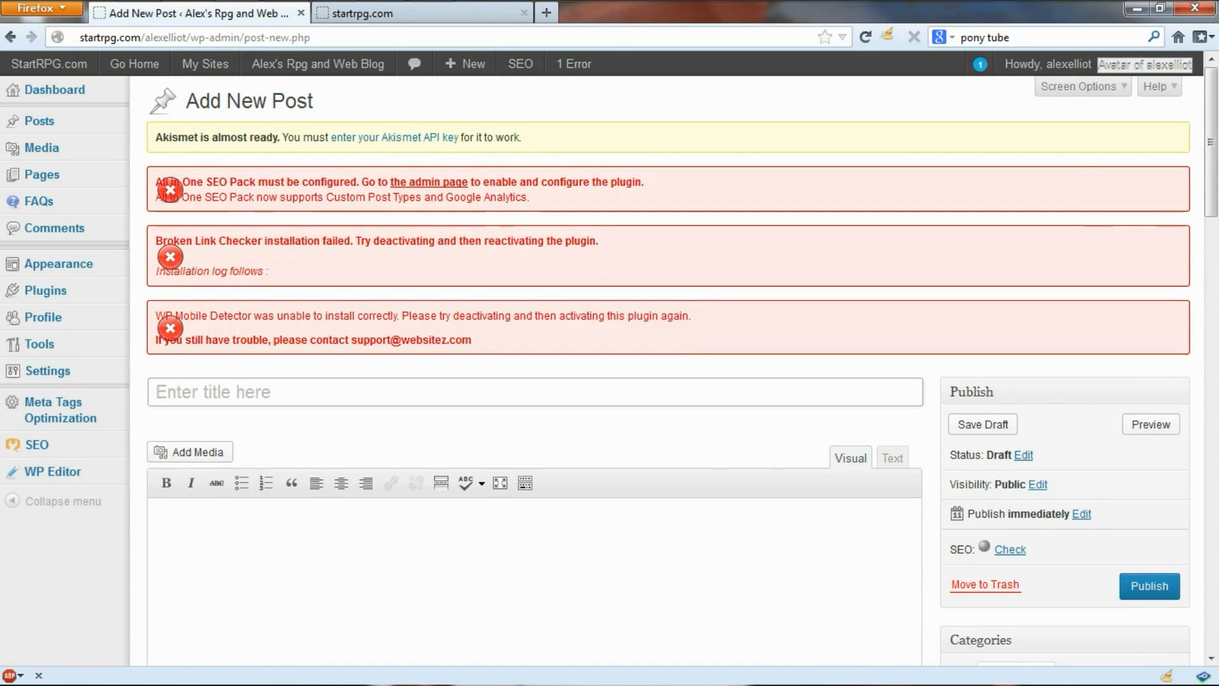
# Step: Title the post 'I have made a new video for startrpg.com'
pyautogui.write('I have ')
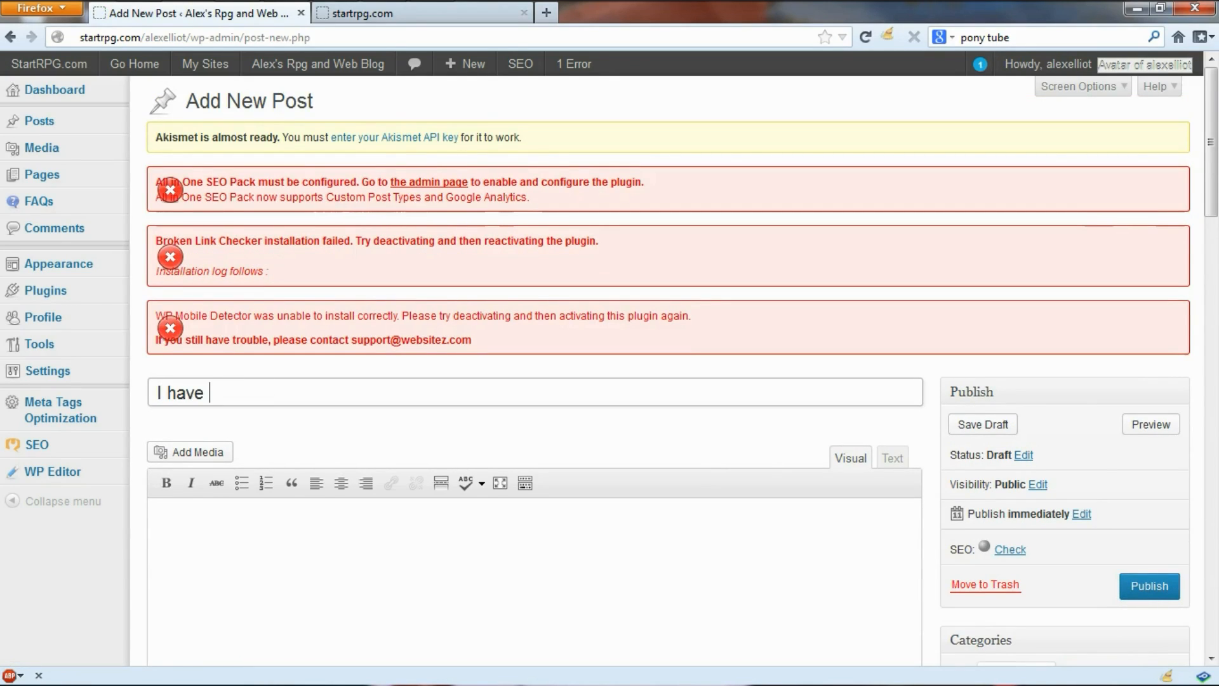
pyautogui.write('made a ')
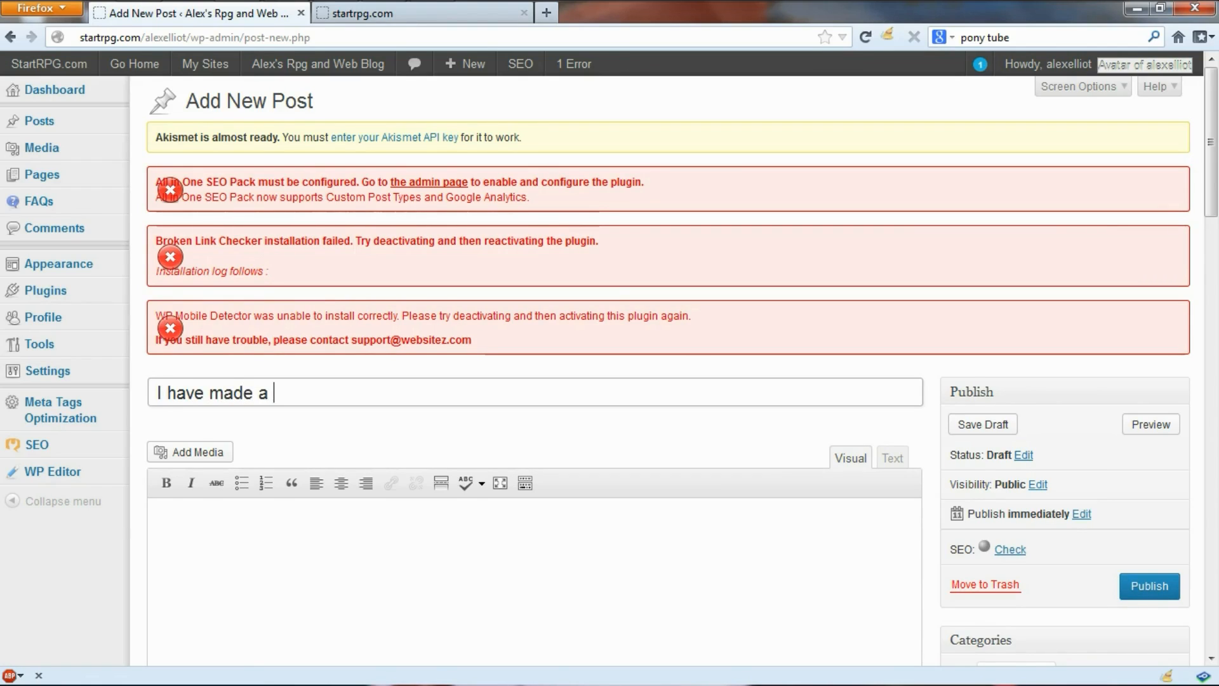
pyautogui.write('new video ')
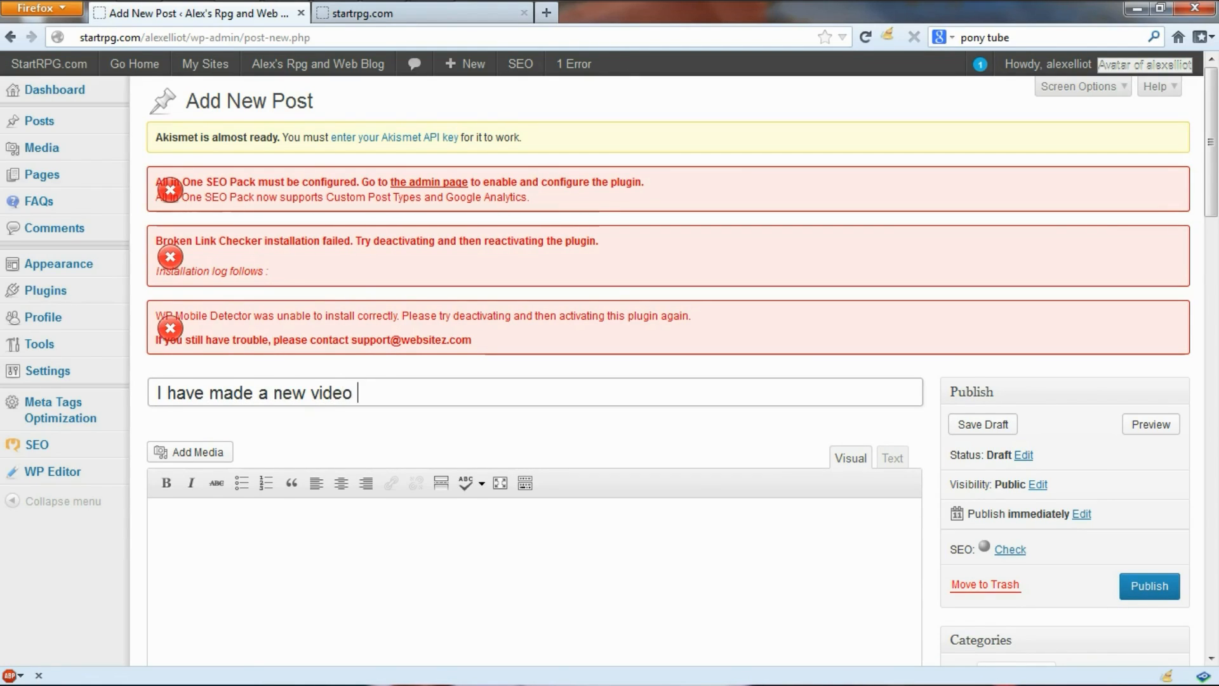
pyautogui.write('for startrpg.com')
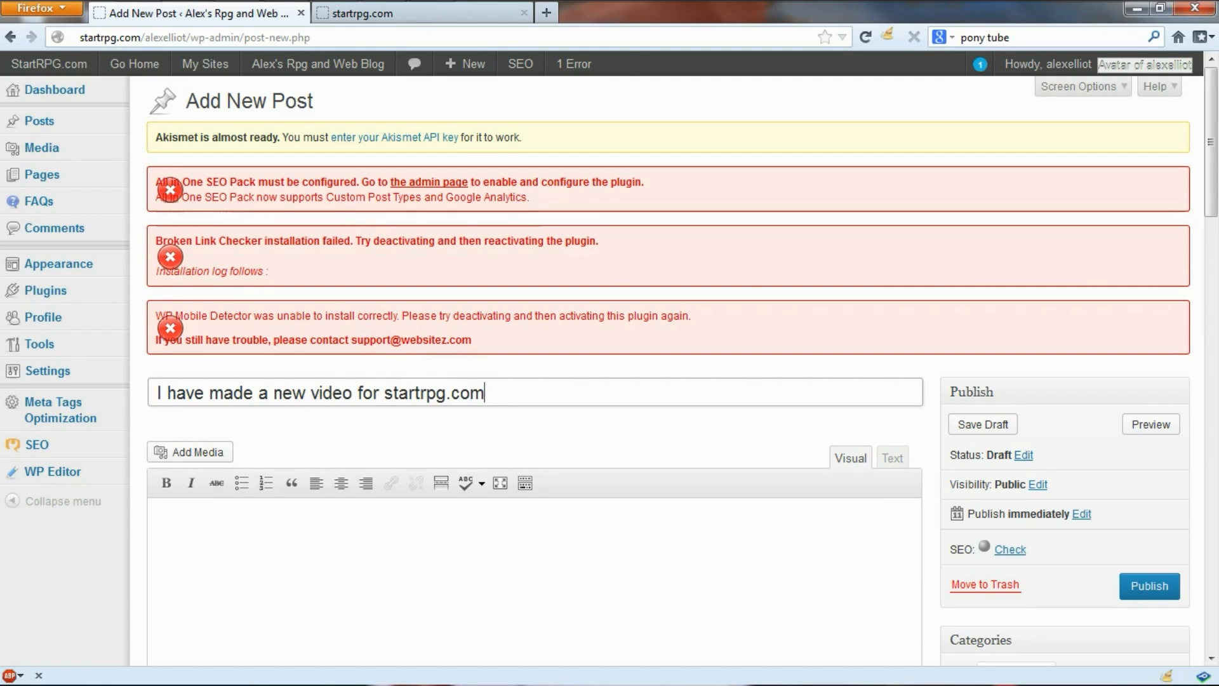
pyautogui.press('Tab')
# Step: Write 'I made a new video.' as the post body
pyautogui.scroll(-4, 609, 371)
pyautogui.write('I made o')
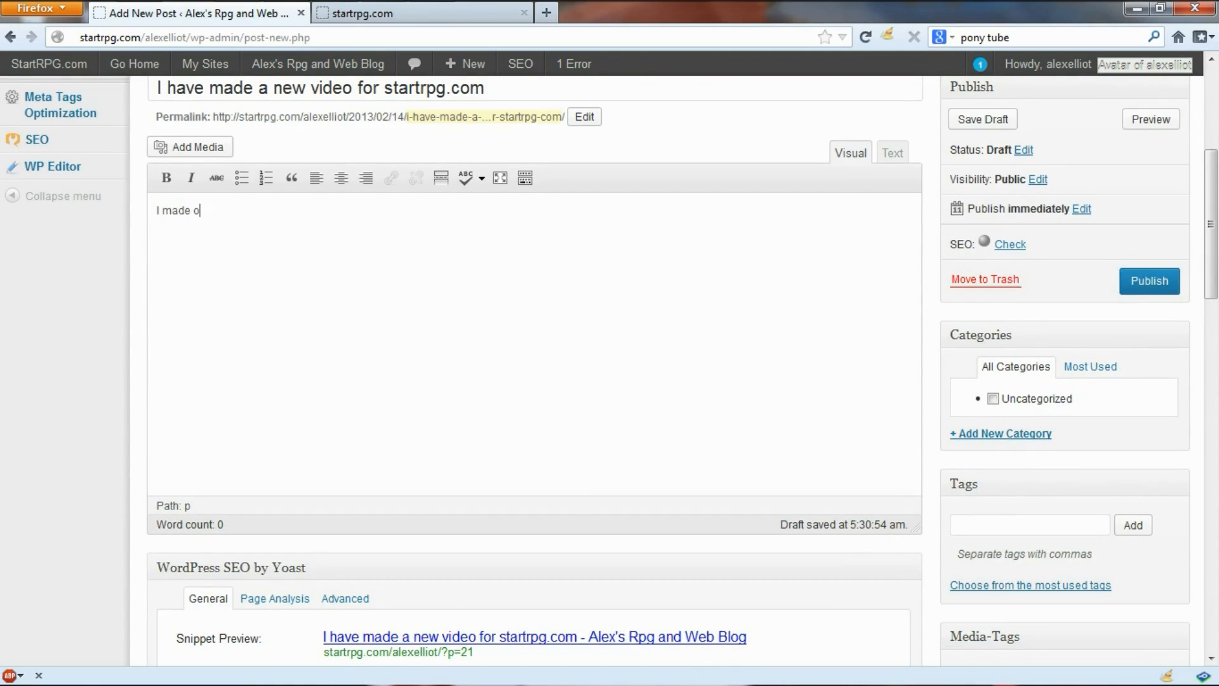
pyautogui.write('ut')
pyautogui.press('BackSpace')
pyautogui.press('BackSpace')
pyautogui.press('BackSpace')
pyautogui.write('a new video.')
pyautogui.scroll(6, 534, 343)
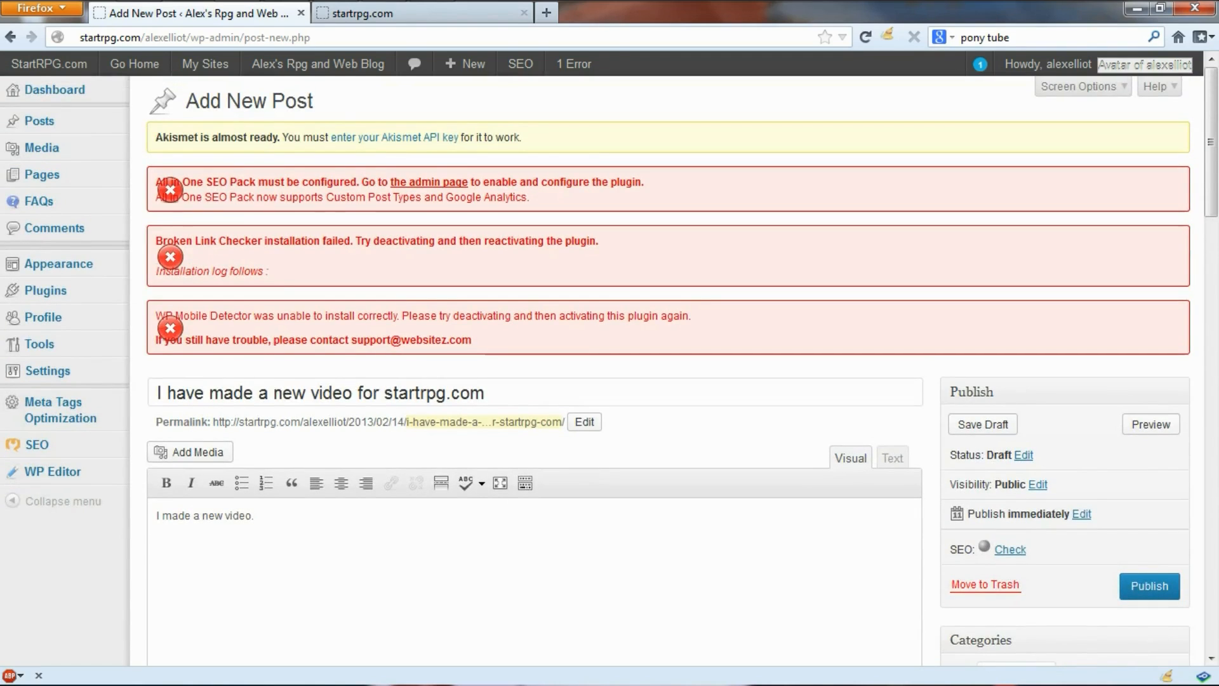
pyautogui.scroll(-6, 535, 343)
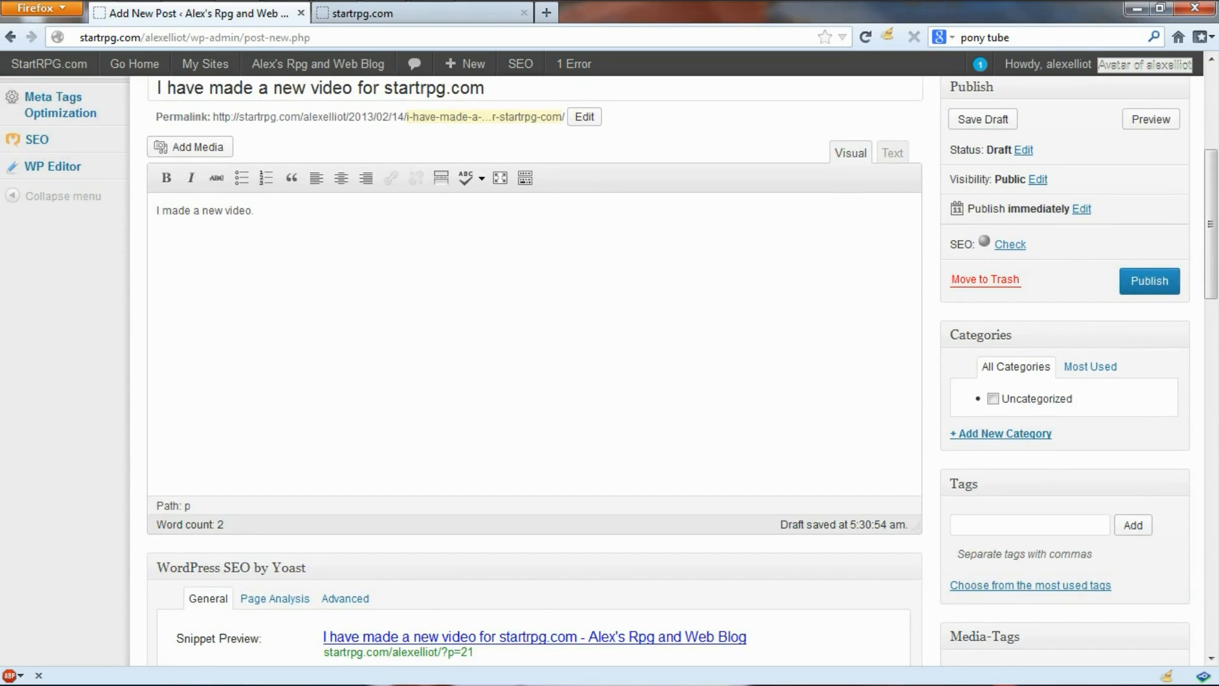
pyautogui.scroll(-15, 535, 368)
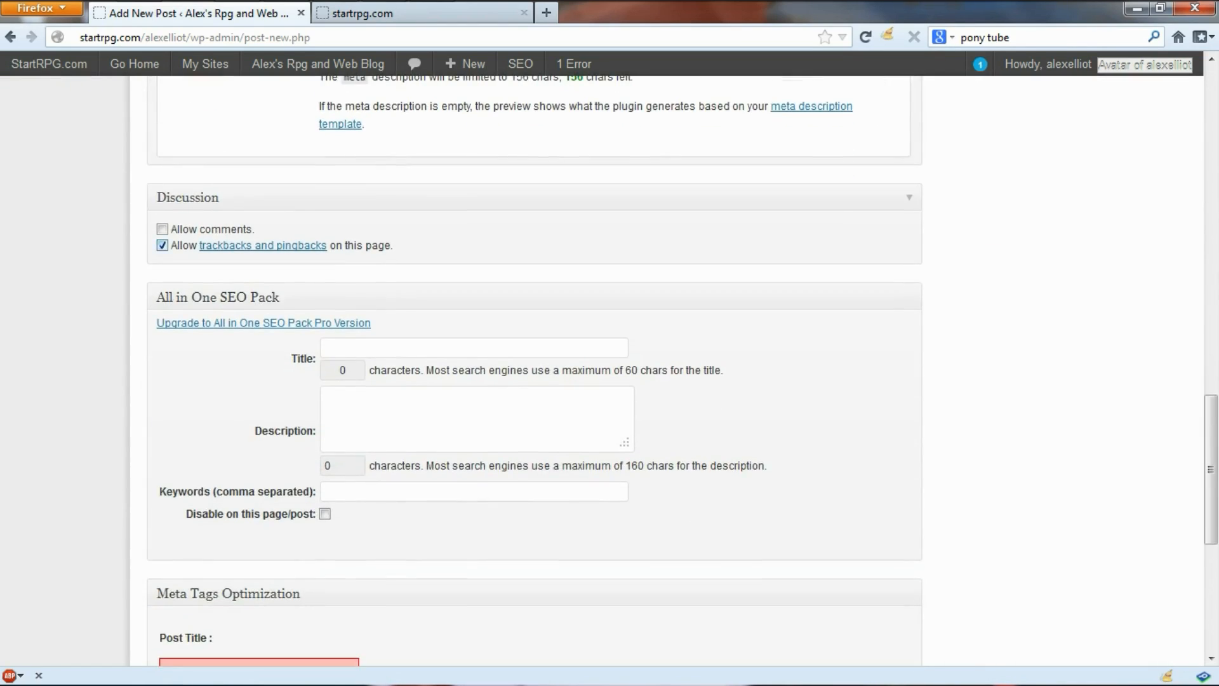
# Step: Tick Allow comments in the Discussion box and check the Screen Options panel
pyautogui.click(163, 230)
pyautogui.scroll(20, 610, 366)
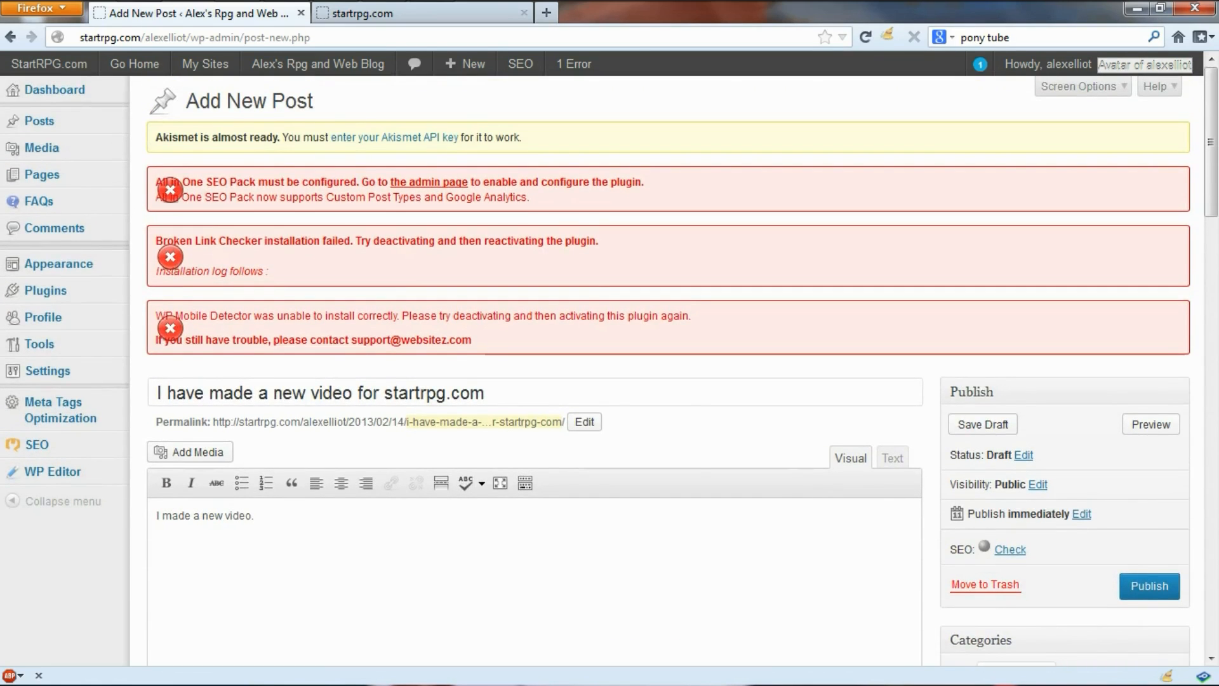
pyautogui.click(1143, 87)
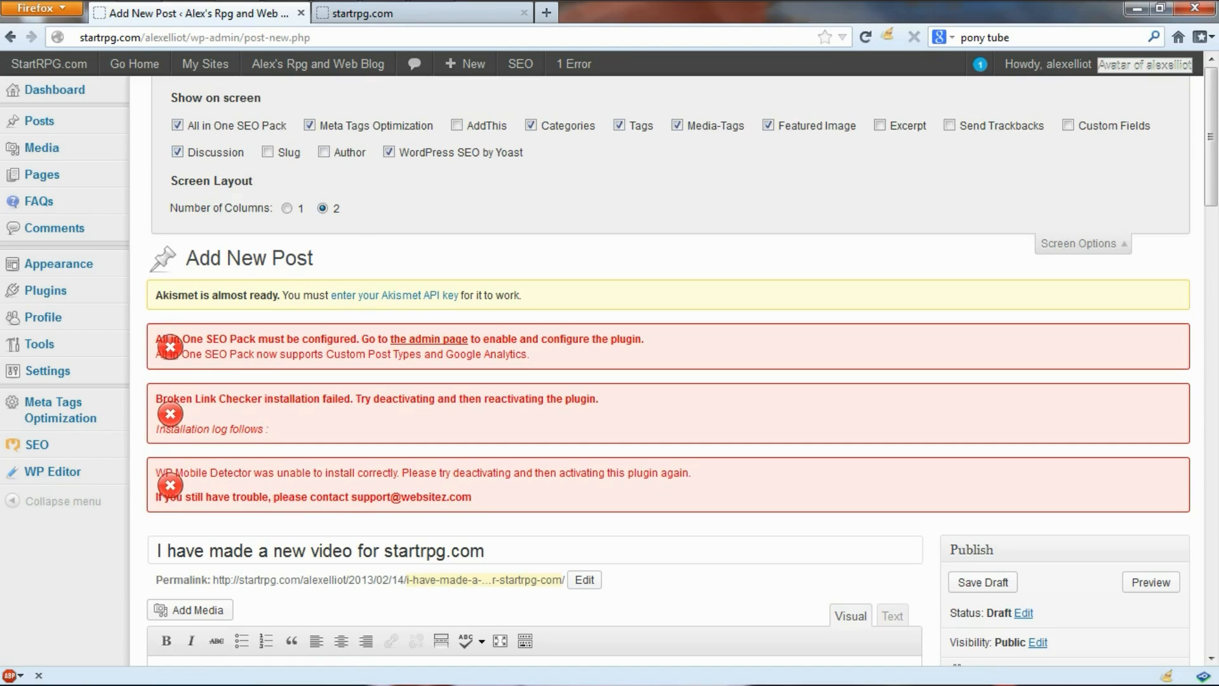
pyautogui.click(1079, 244)
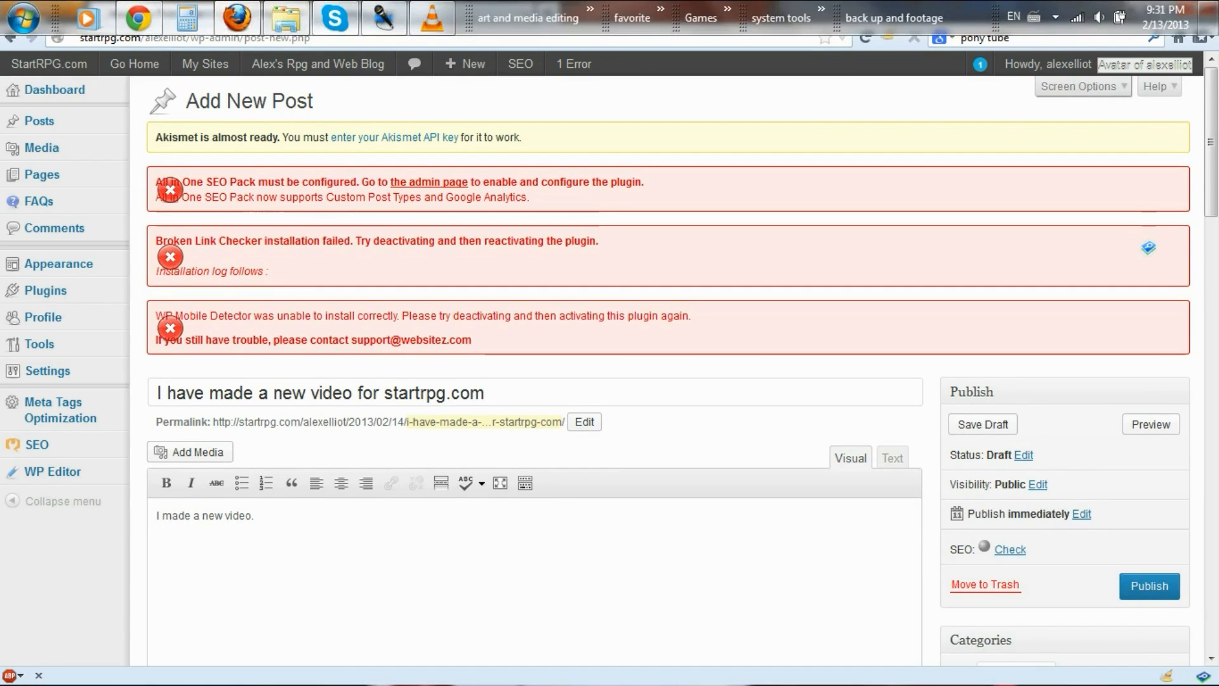
pyautogui.scroll(-3, 667, 368)
# Step: Publish the 'I have made a new video for startrpg.com' post and reload the blog front page to show it
pyautogui.scroll(-2, 667, 368)
pyautogui.click(1149, 381)
pyautogui.scroll(2, 666, 368)
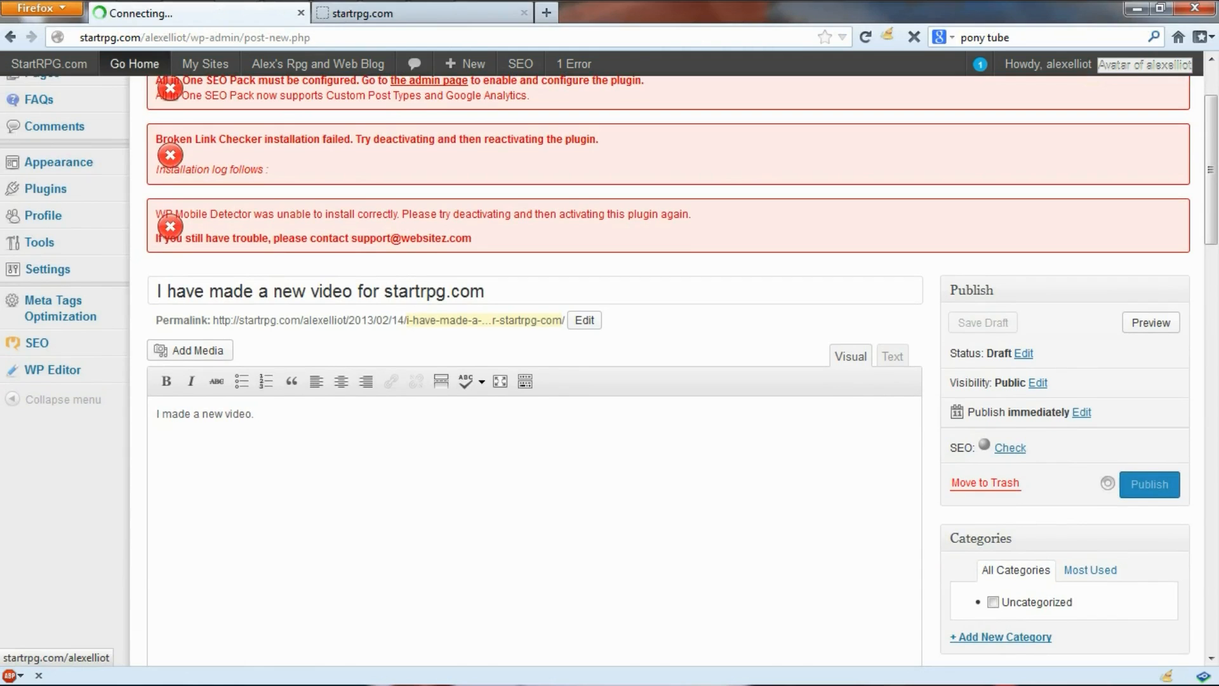
pyautogui.click(139, 19)
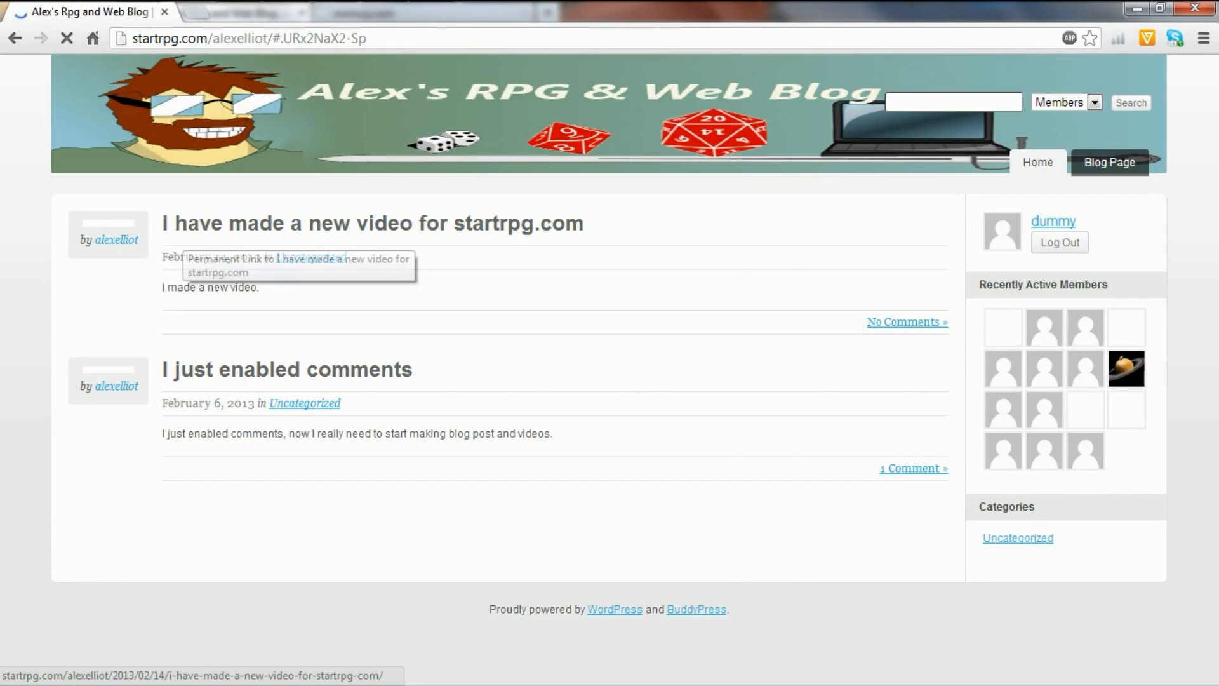
pyautogui.click(181, 229)
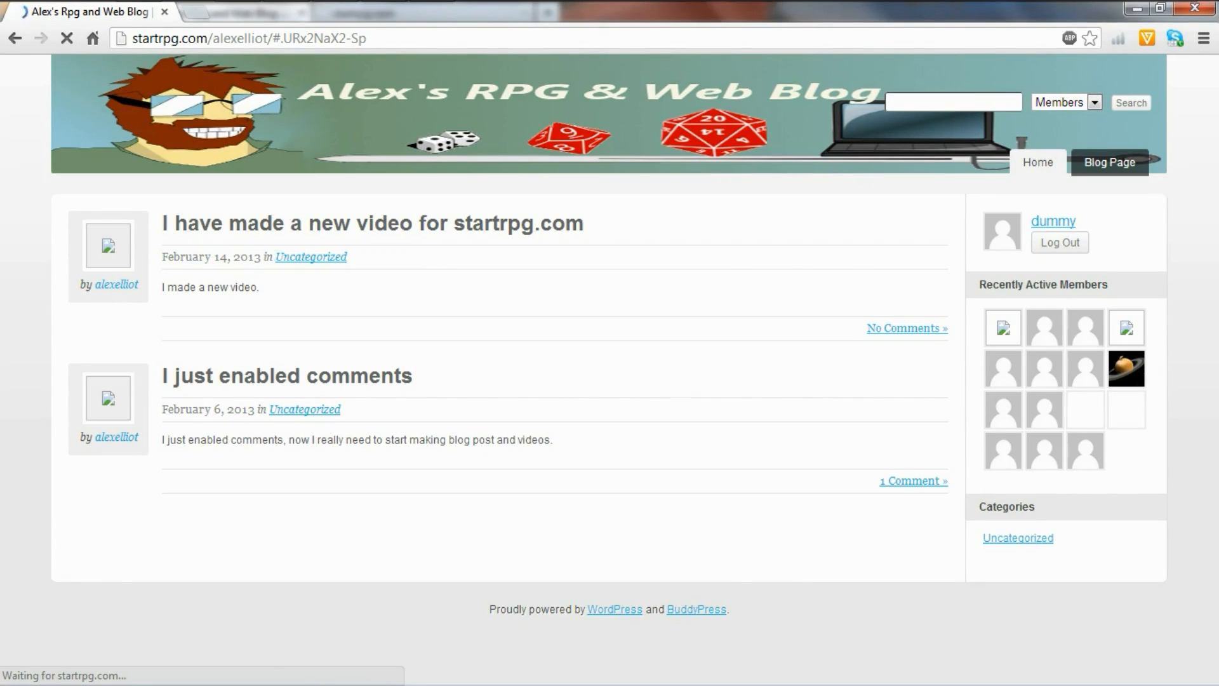